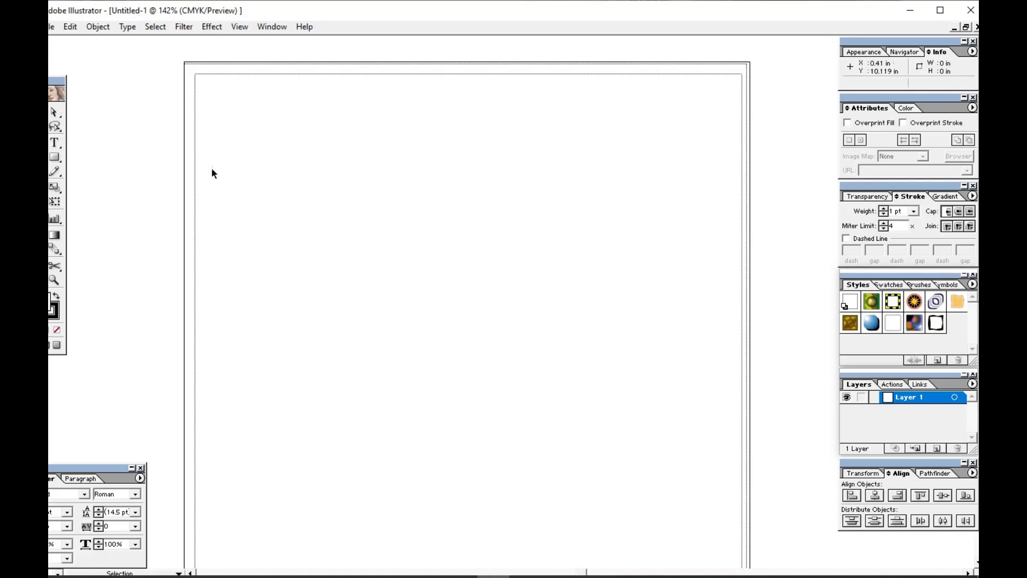
- Draw an unfilled rectangle of about 4.56 × 2.69 in in the upper part of the page
left_click_drag(156, 52, 794, 281)
left_click_drag(150, 52, 796, 265)
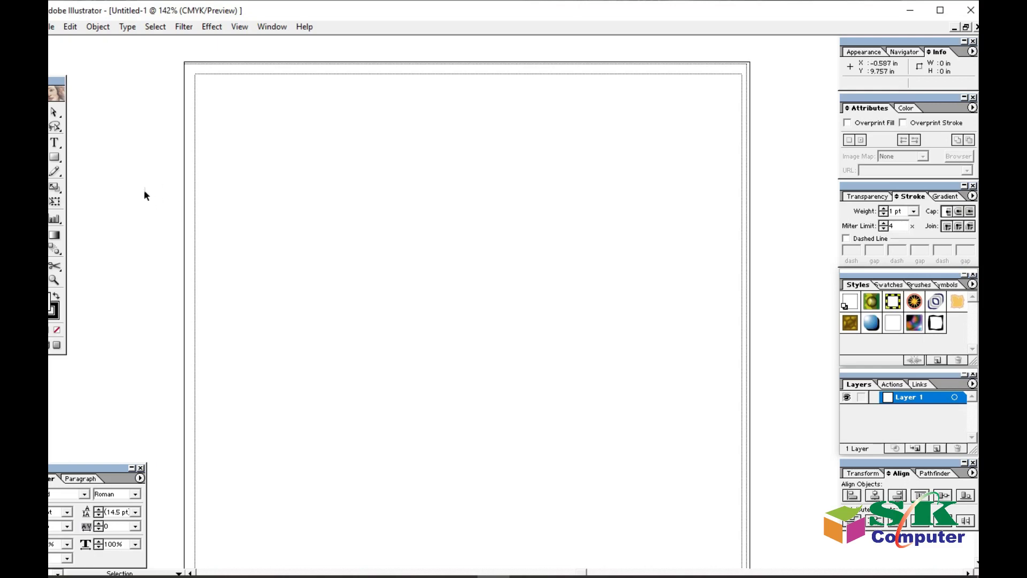
left_click(54, 156)
mouse_move(219, 96)
left_mouse_down()
mouse_move(612, 298)
mouse_move(615, 319)
mouse_move(482, 294)
mouse_move(445, 220)
mouse_move(532, 280)
left_mouse_up()
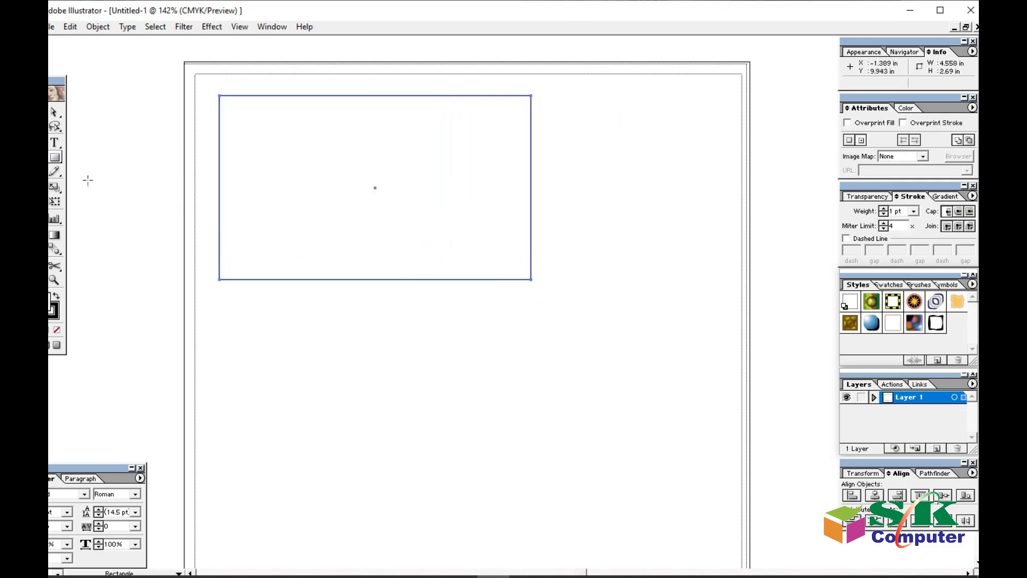
left_click(53, 111)
left_click_drag(309, 188, 403, 206)
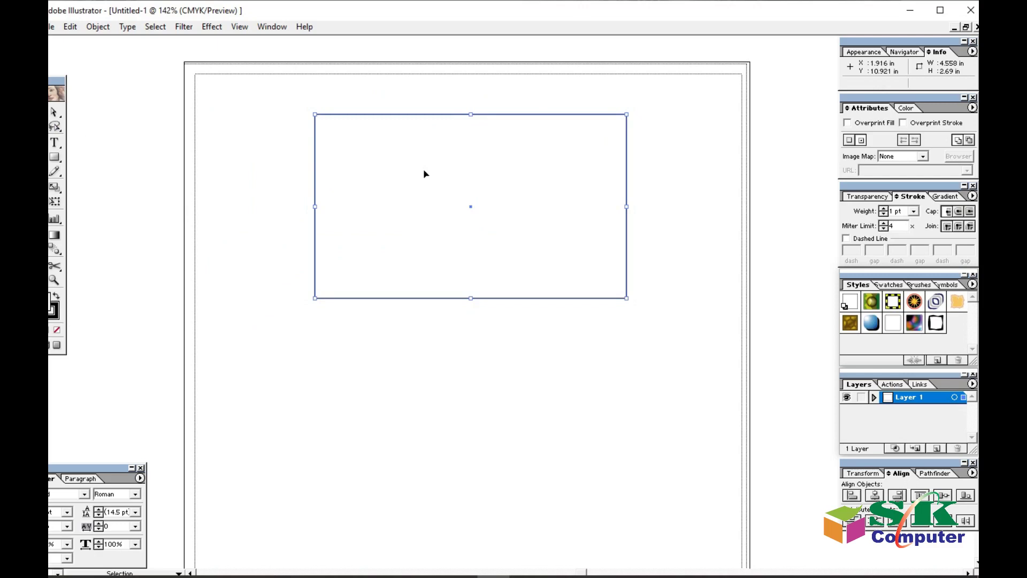
left_click_drag(452, 153, 395, 174)
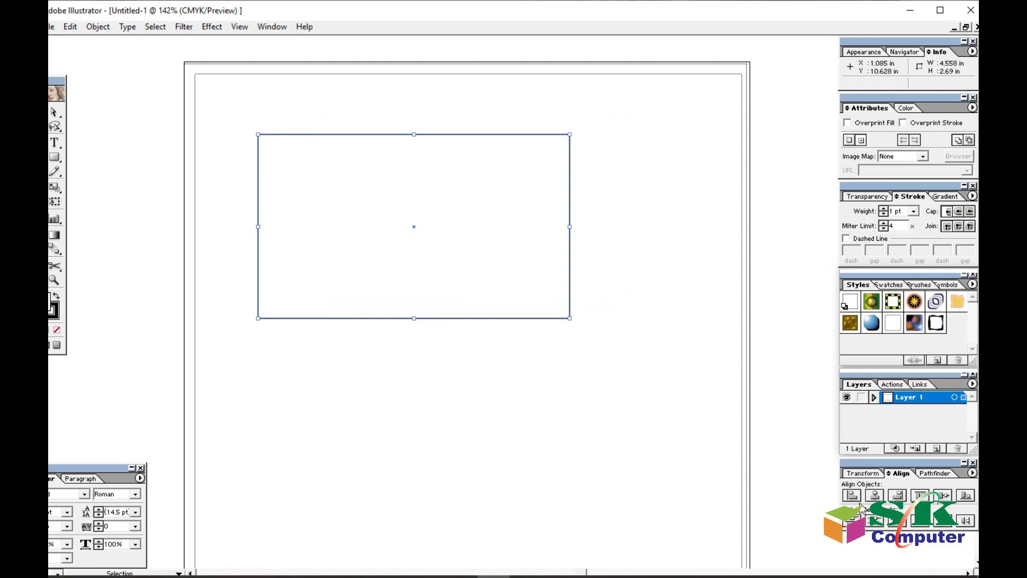
- Detach the Transform panel and nudge the rectangle slightly up and left
left_click(866, 474)
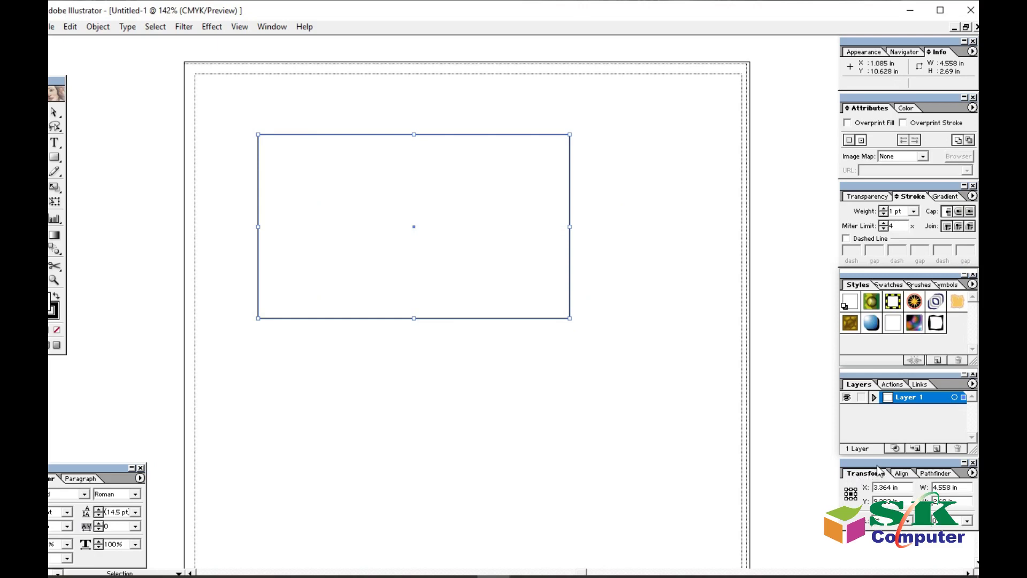
left_click_drag(884, 470, 259, 483)
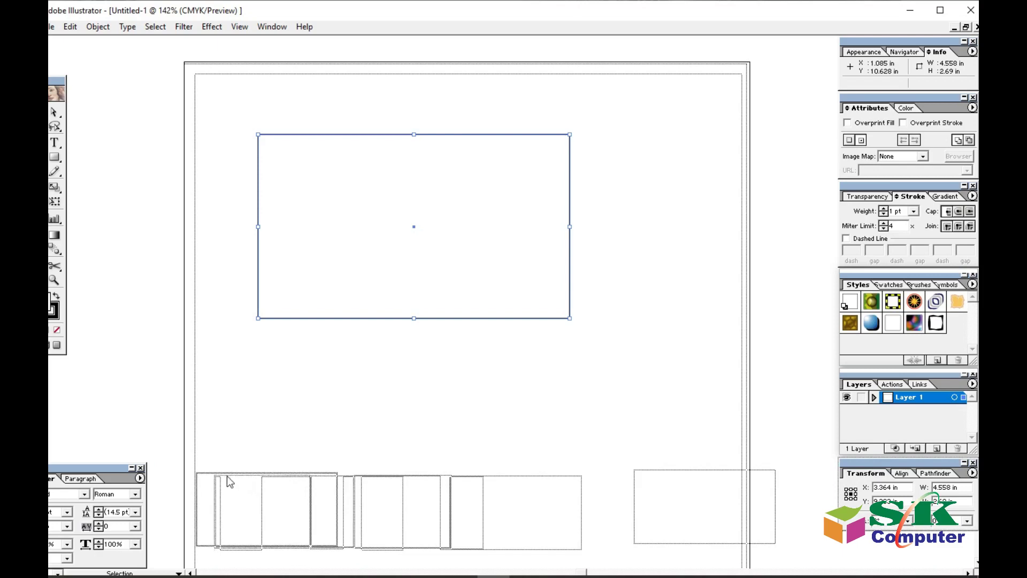
left_click_drag(259, 482, 208, 475)
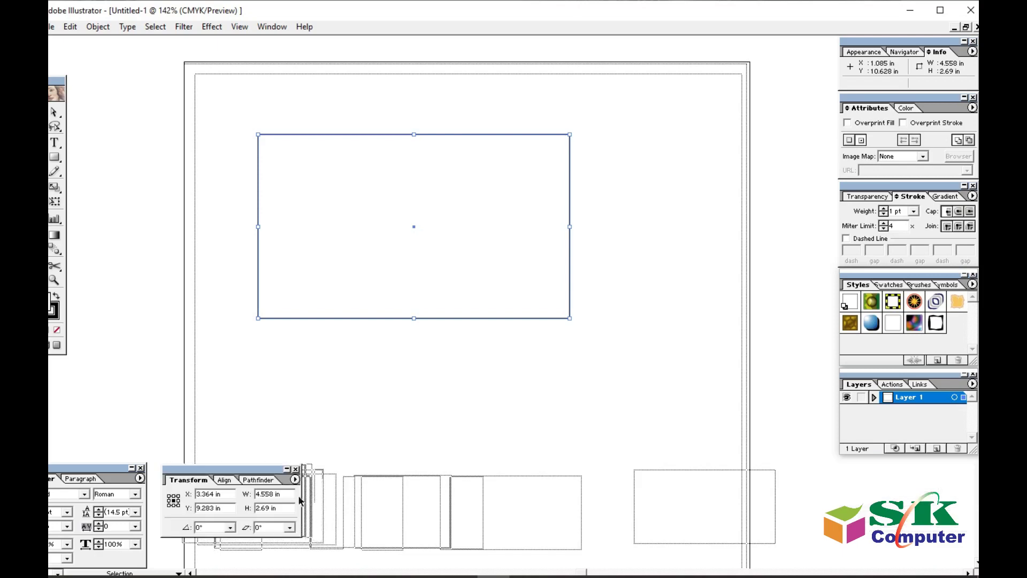
left_click(353, 378)
left_click_drag(367, 289, 368, 318)
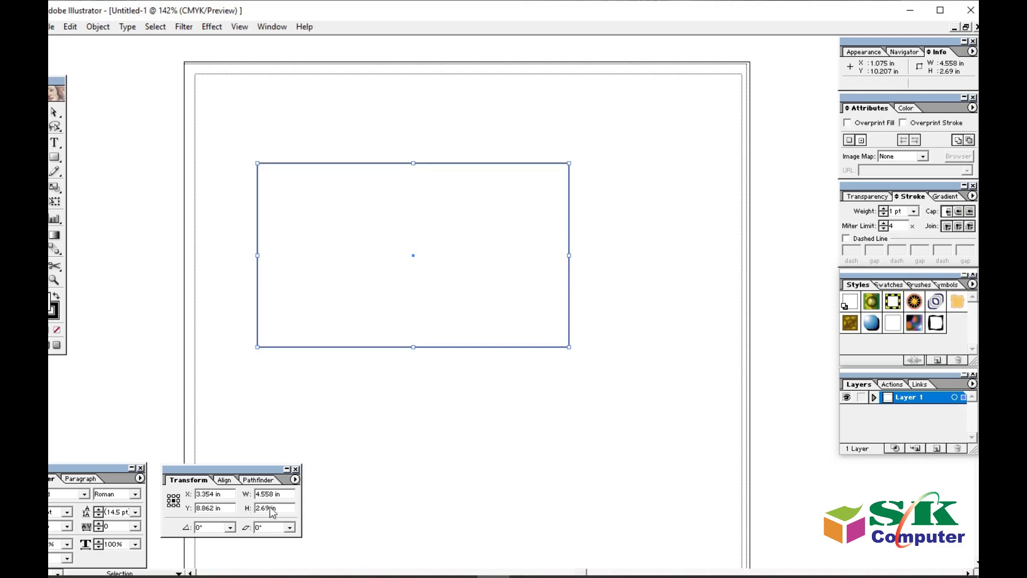
left_click_drag(329, 306, 325, 294)
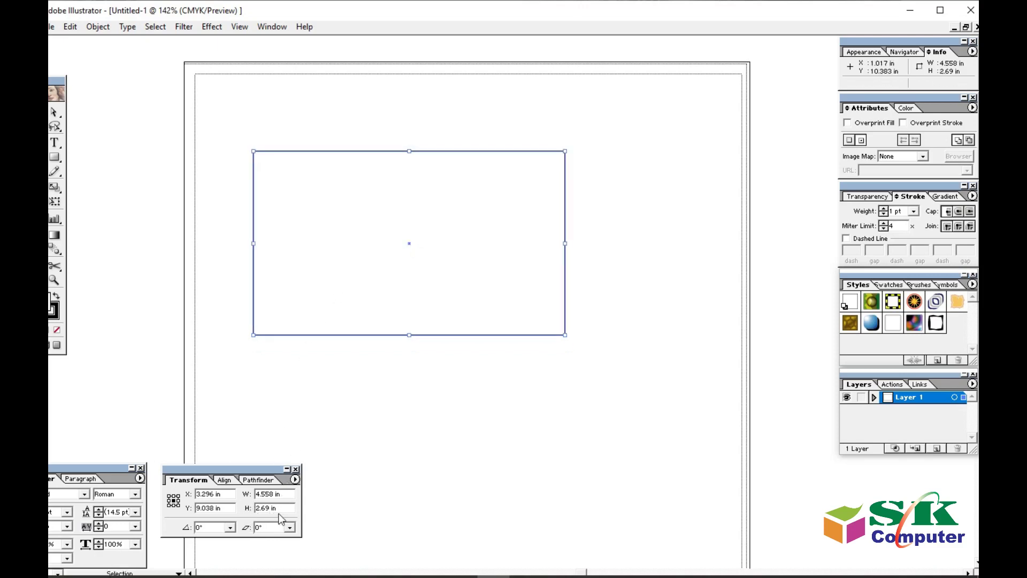
- Set the rectangle's width to 5 in and height to 3 in in the Transform panel
left_click_drag(289, 495, 256, 495)
type("5")
key("Tab")
type("3")
key("Return")
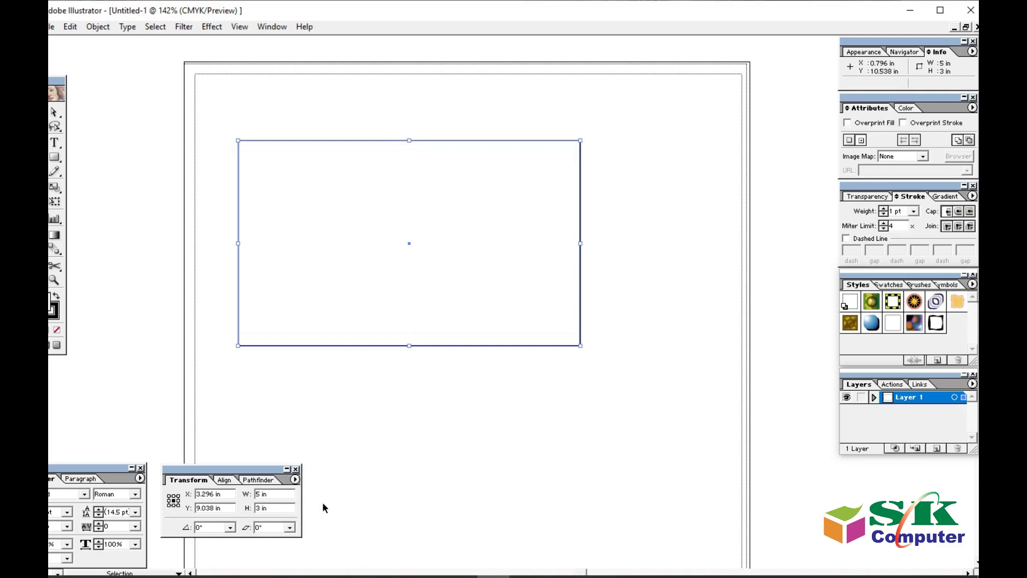
- Reposition the rectangle near the page top and pull a top edge down toward a narrow bar
left_click_drag(342, 328, 350, 304)
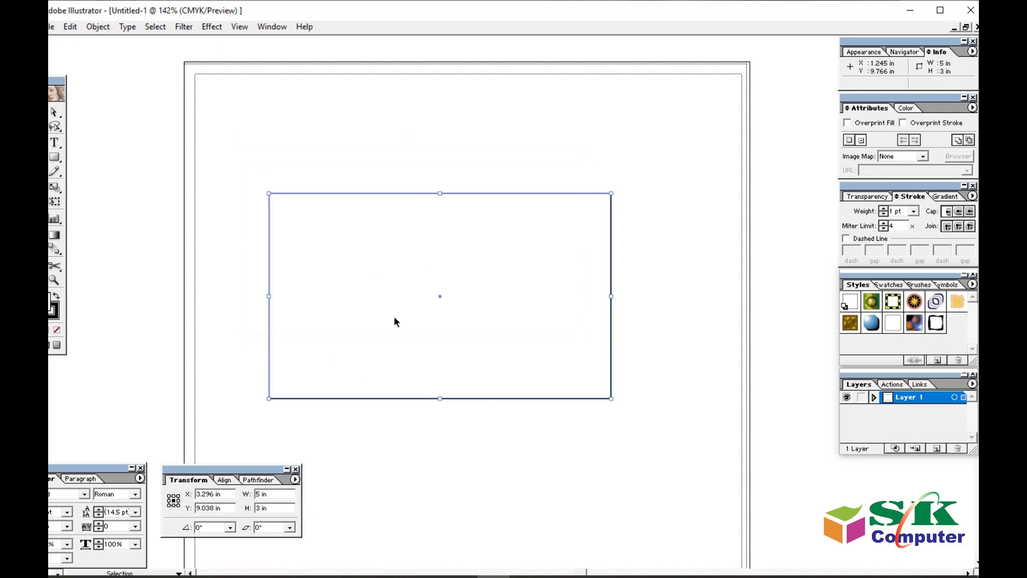
mouse_move(352, 209)
left_mouse_down()
mouse_move(373, 247)
mouse_move(357, 229)
left_mouse_up()
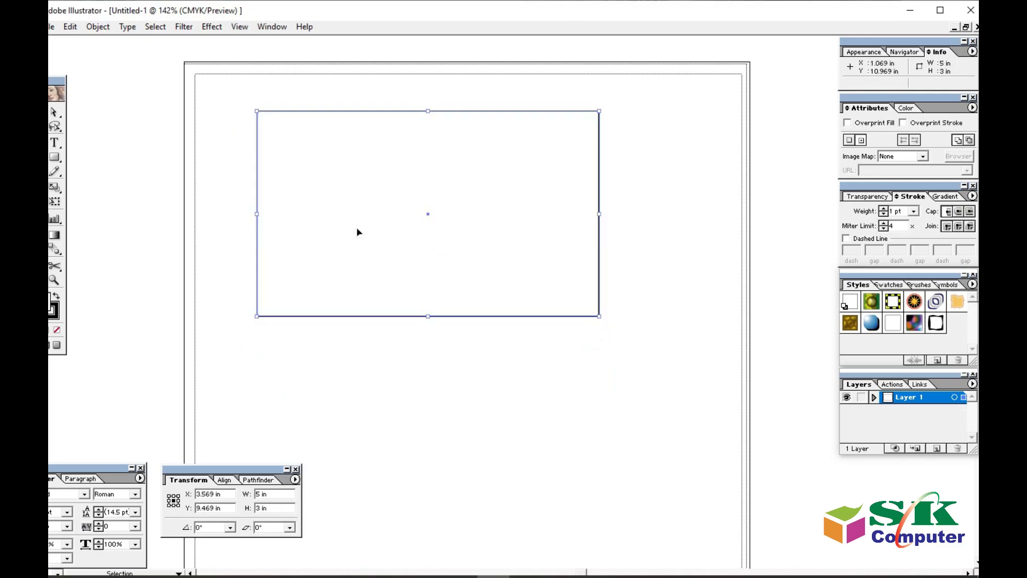
left_click_drag(386, 367, 344, 277)
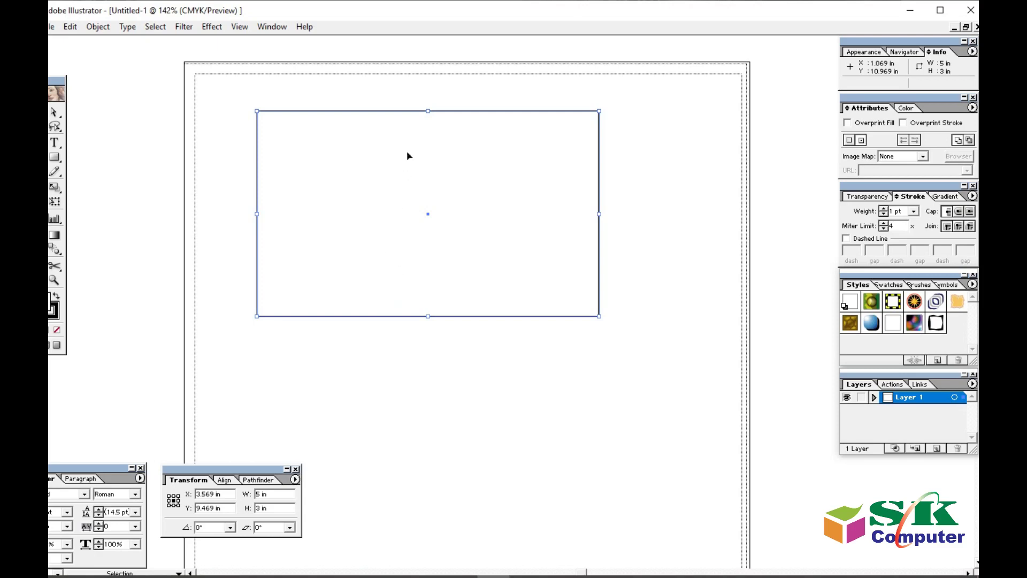
left_click_drag(428, 113, 419, 278)
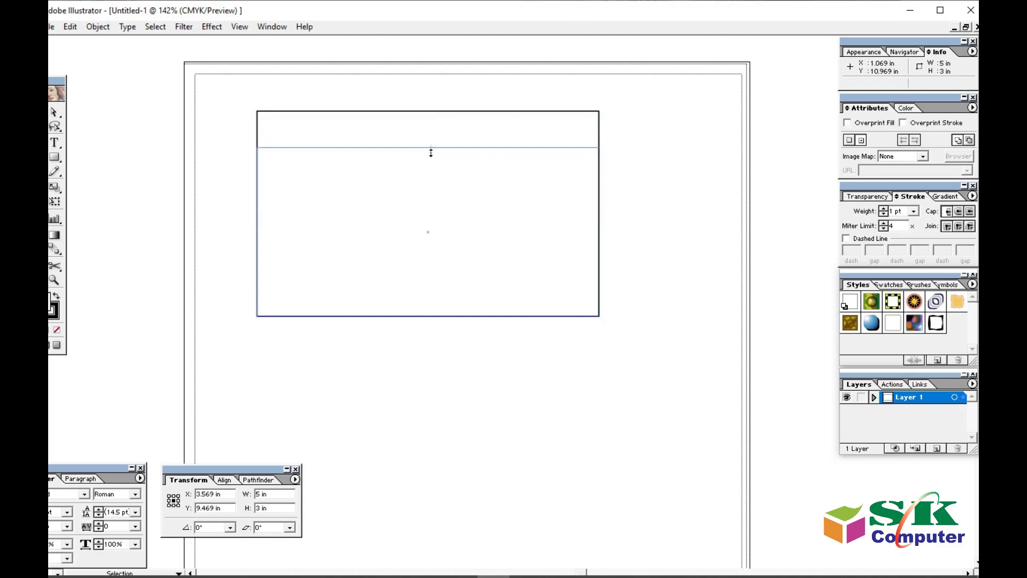
- Fix the bottom bar at about 0.57 in tall along the card bottom and select it
left_click_drag(419, 278, 419, 278)
left_click(398, 328)
left_click(379, 286)
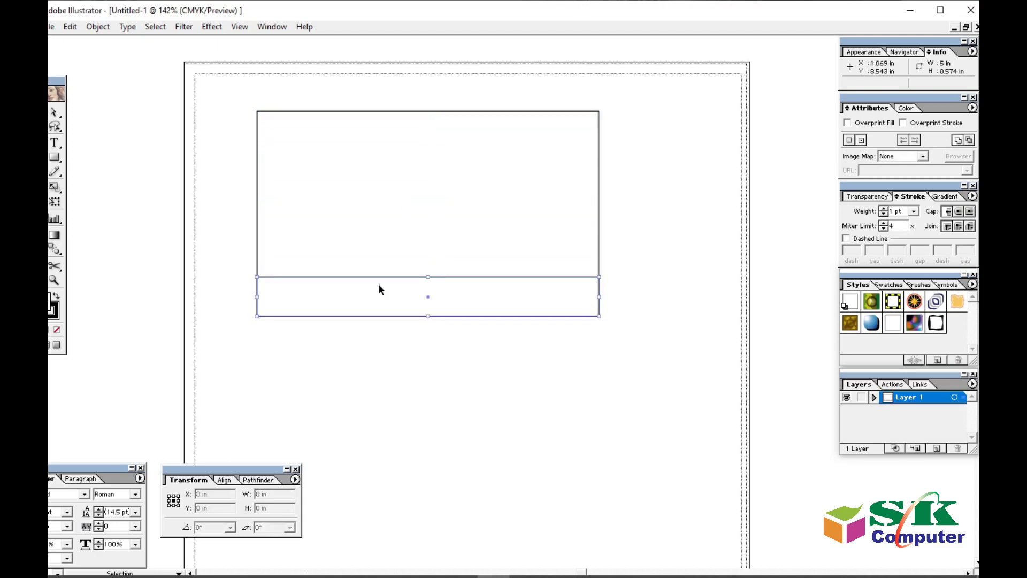
left_click(509, 356)
left_click(503, 294)
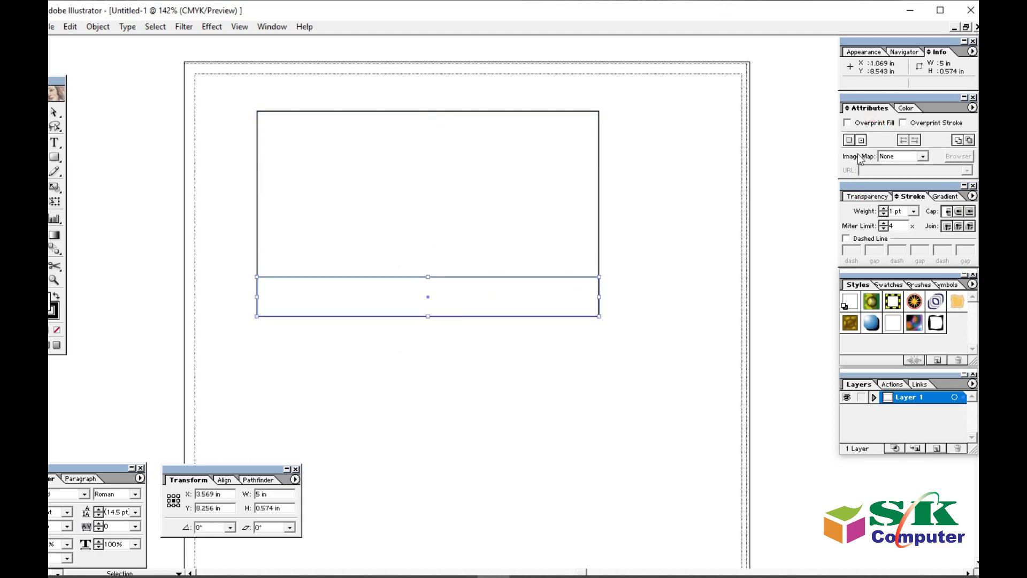
- Switch the Color panel to CMYK and fill the bottom bar navy with C 100, M 100
left_click(907, 109)
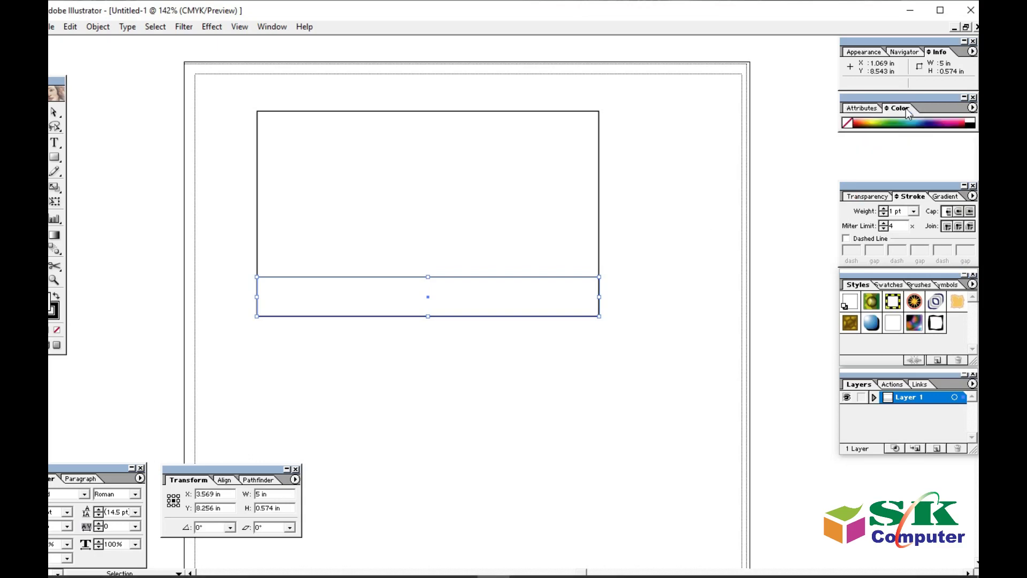
left_click(973, 108)
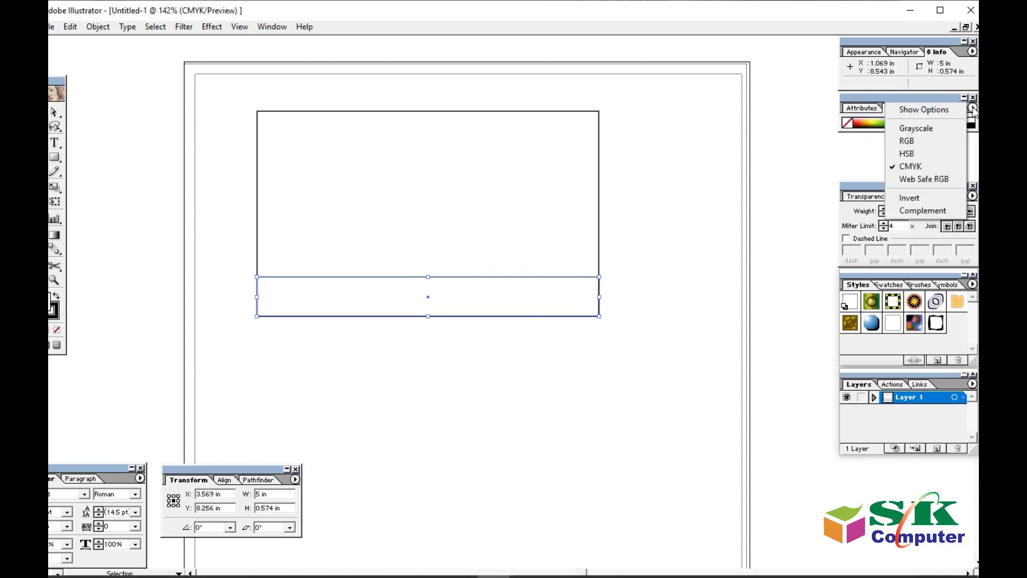
left_click(920, 165)
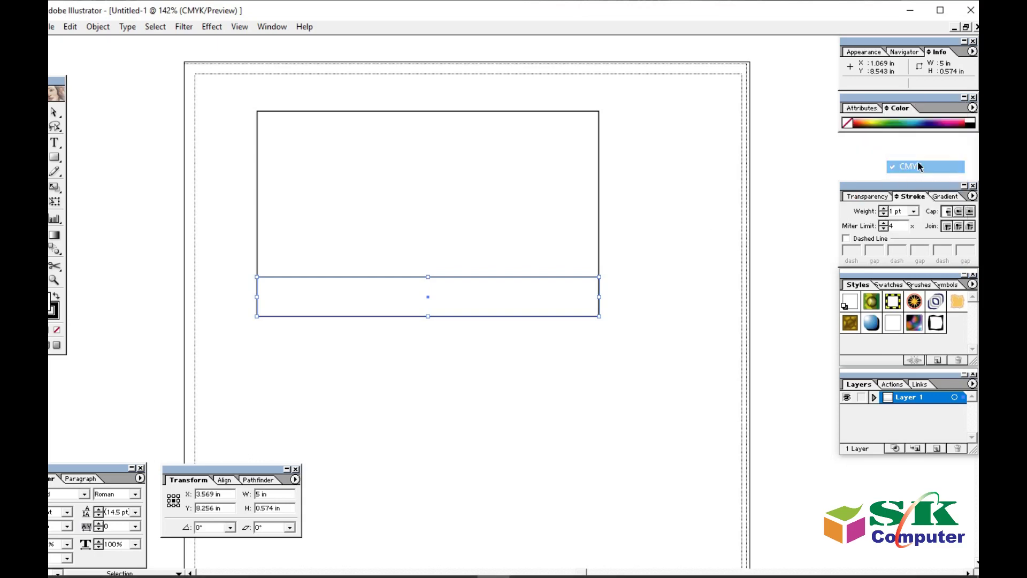
left_click(892, 110)
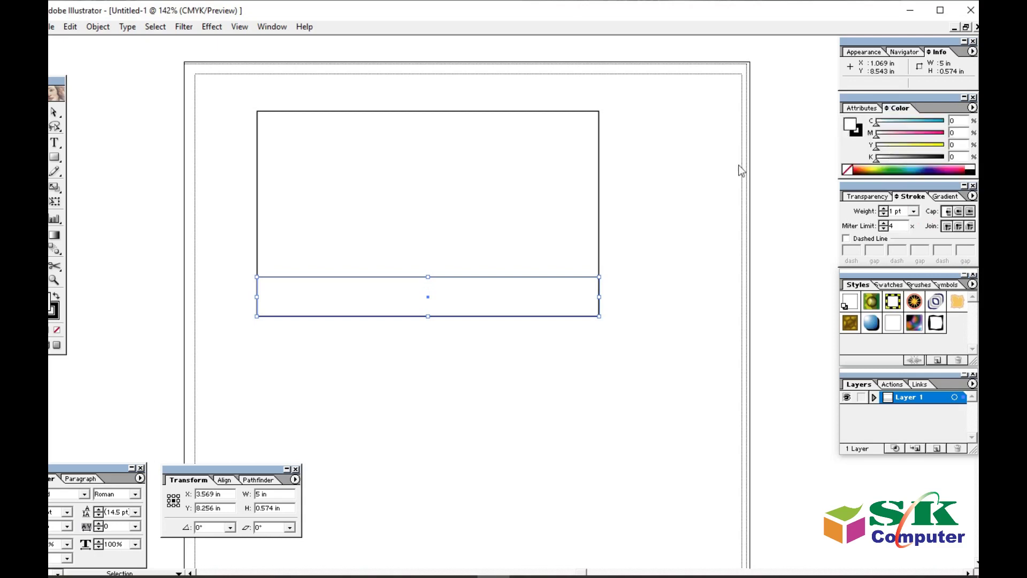
left_click(631, 298)
left_click(527, 294)
left_click_drag(877, 123, 944, 123)
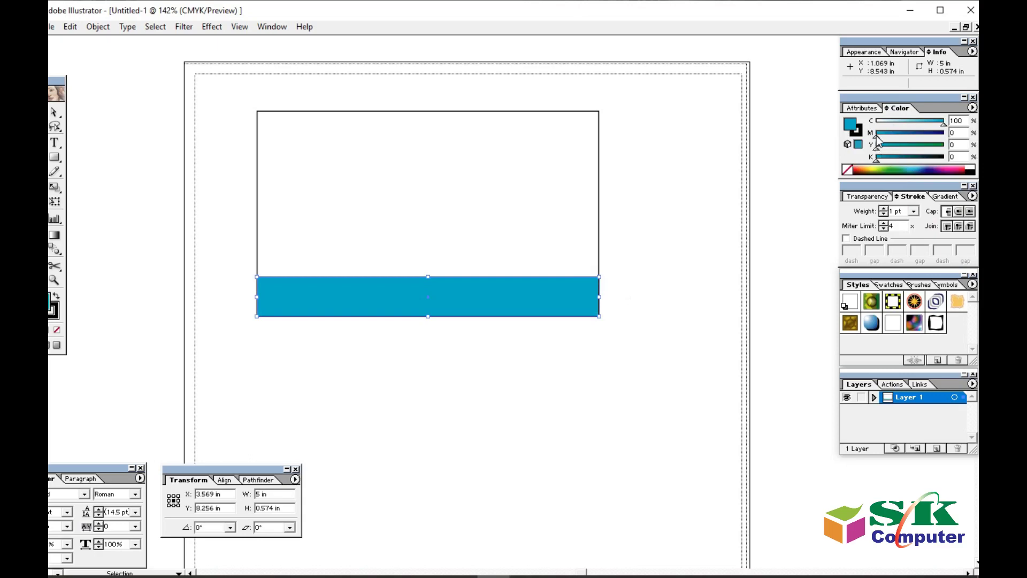
left_click_drag(877, 136, 944, 137)
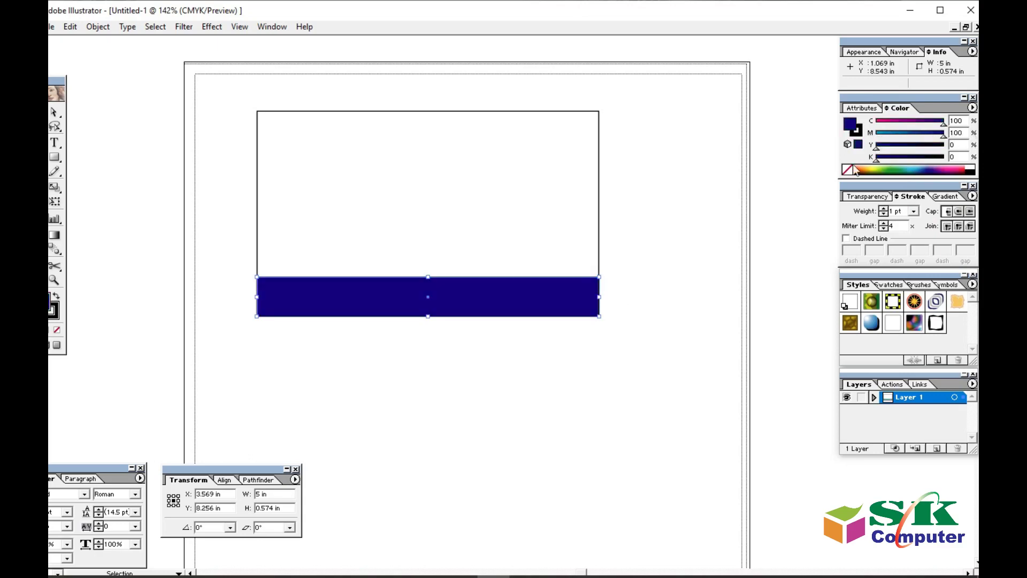
left_click(678, 248)
left_click(499, 180)
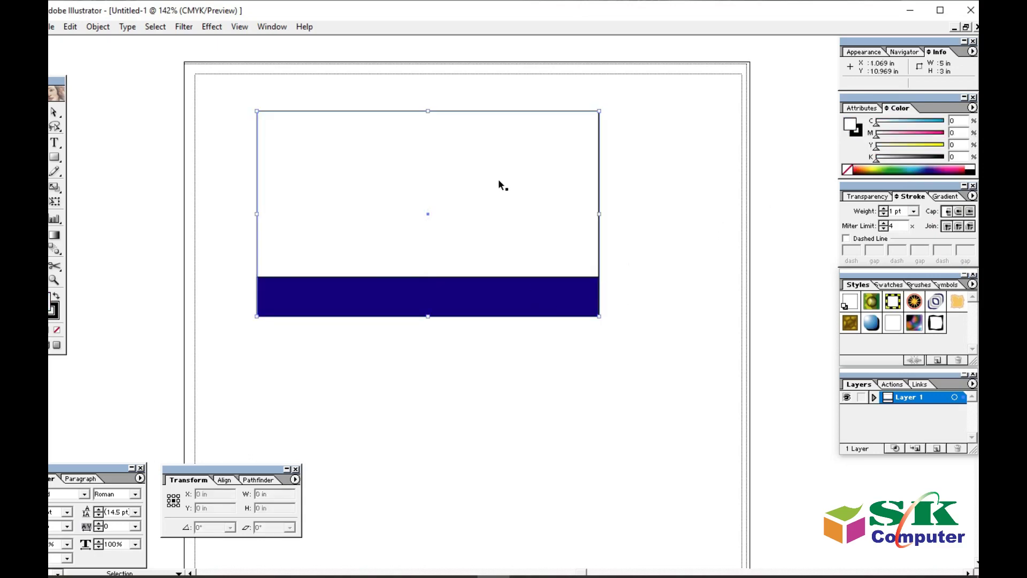
left_click_drag(877, 148, 944, 147)
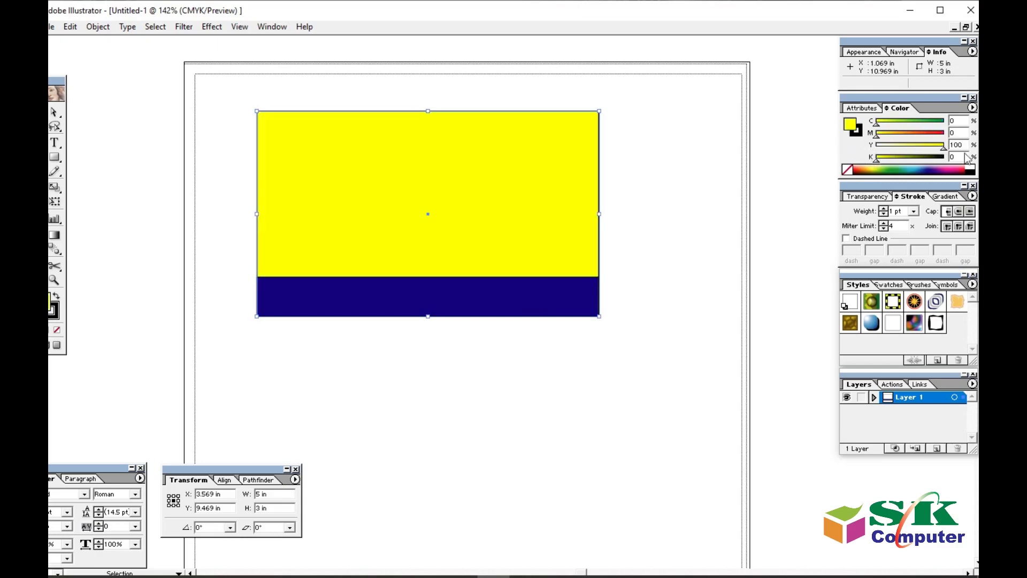
left_click(696, 230)
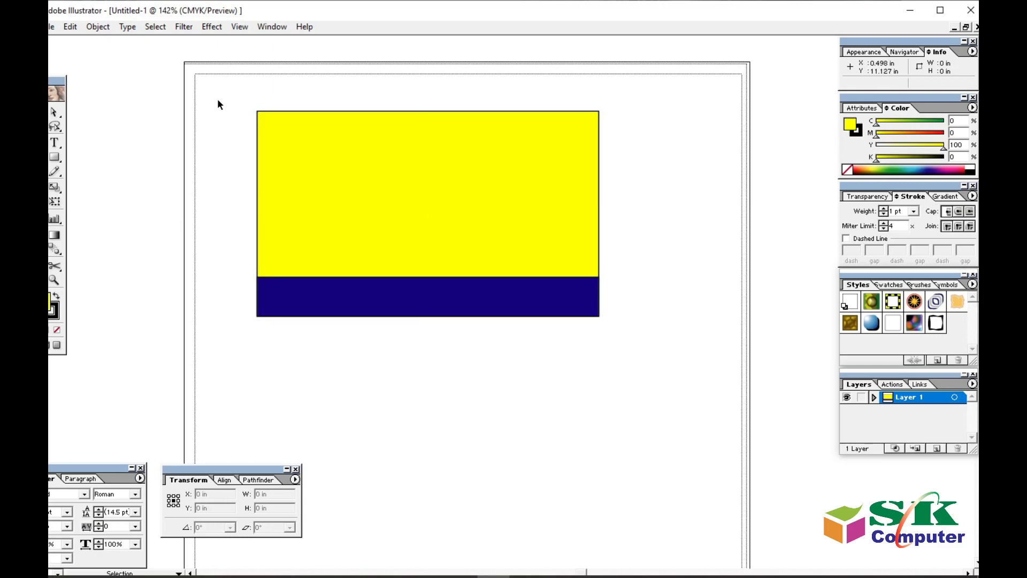
left_click_drag(235, 85, 647, 362)
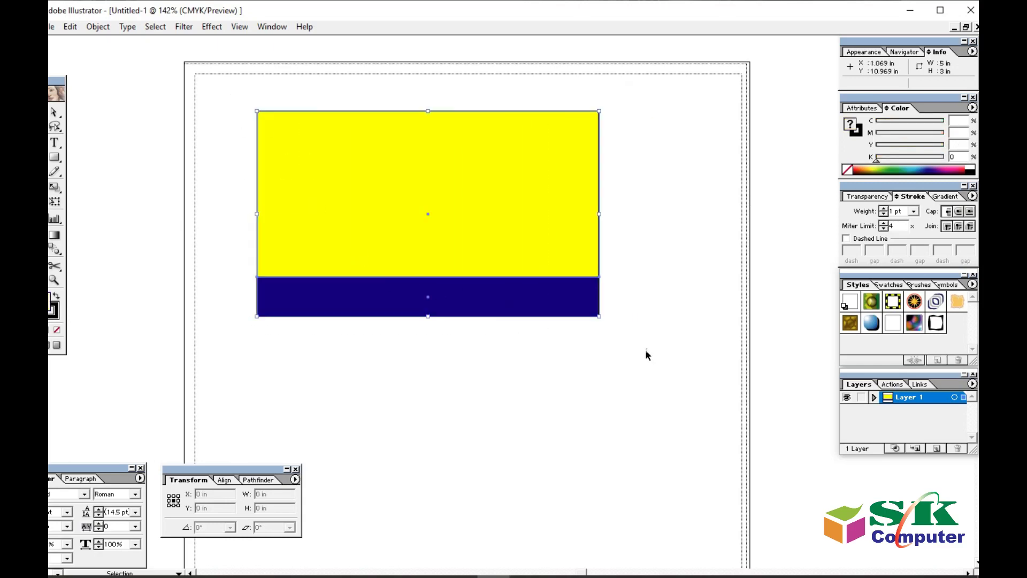
left_click(903, 212)
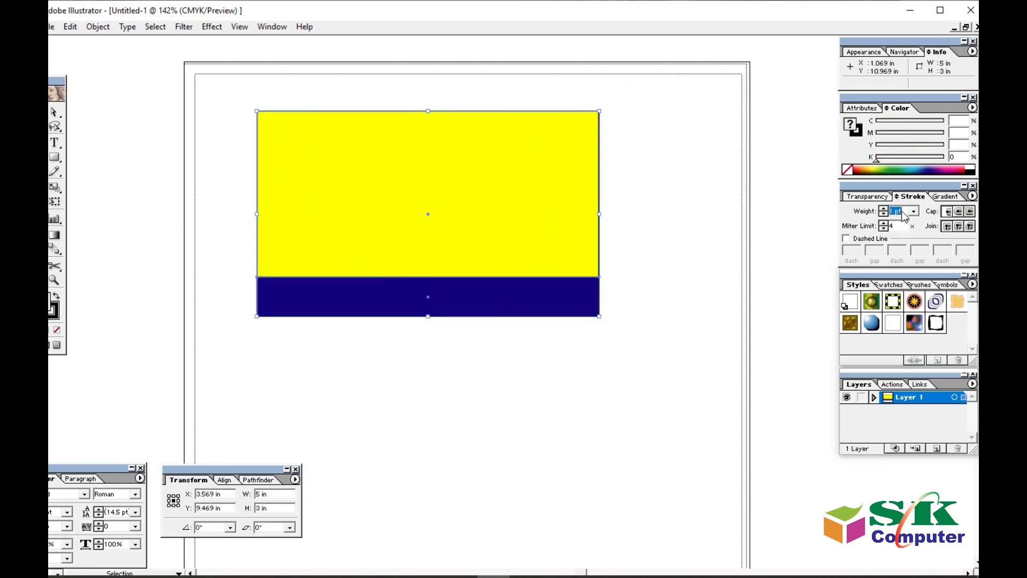
type("0")
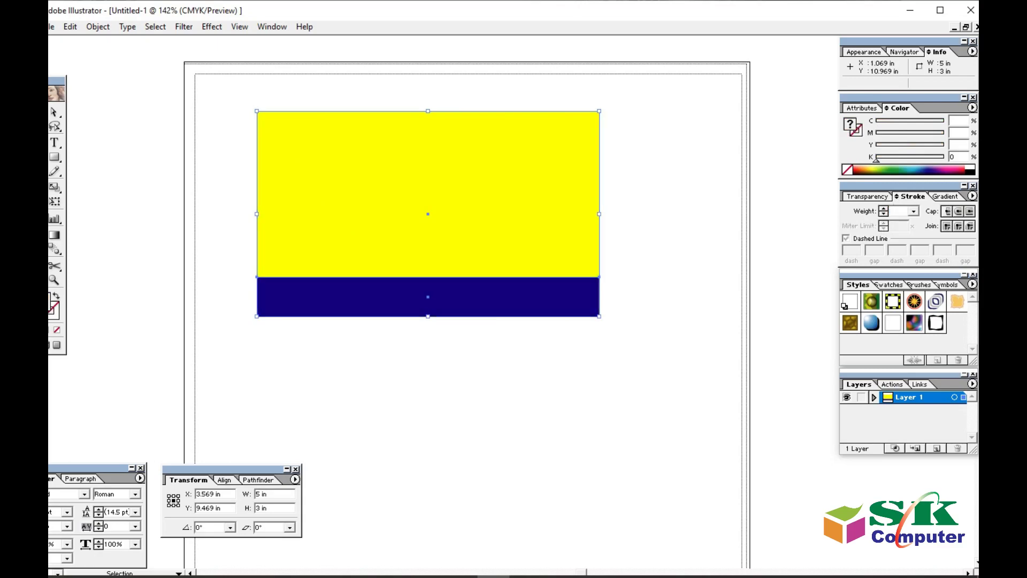
left_click(518, 410)
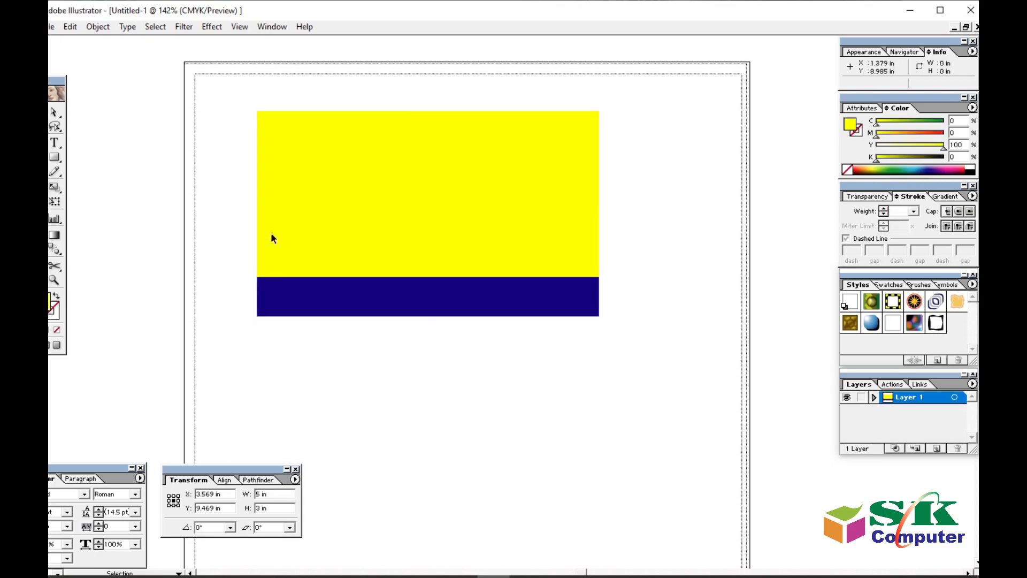
mouse_move(230, 84)
left_mouse_down()
mouse_move(488, 297)
mouse_move(625, 346)
left_mouse_up()
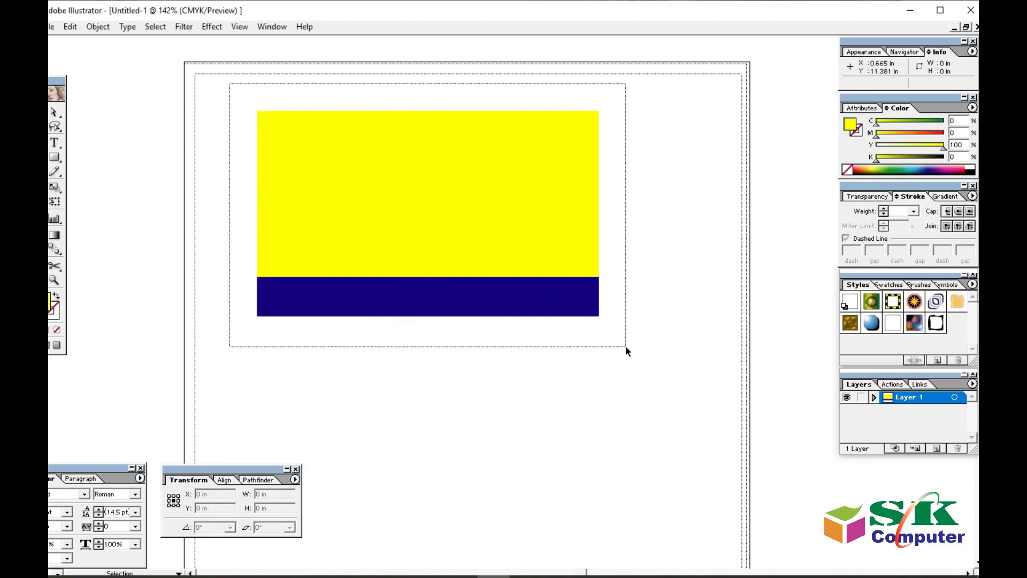
left_click_drag(625, 347, 625, 347)
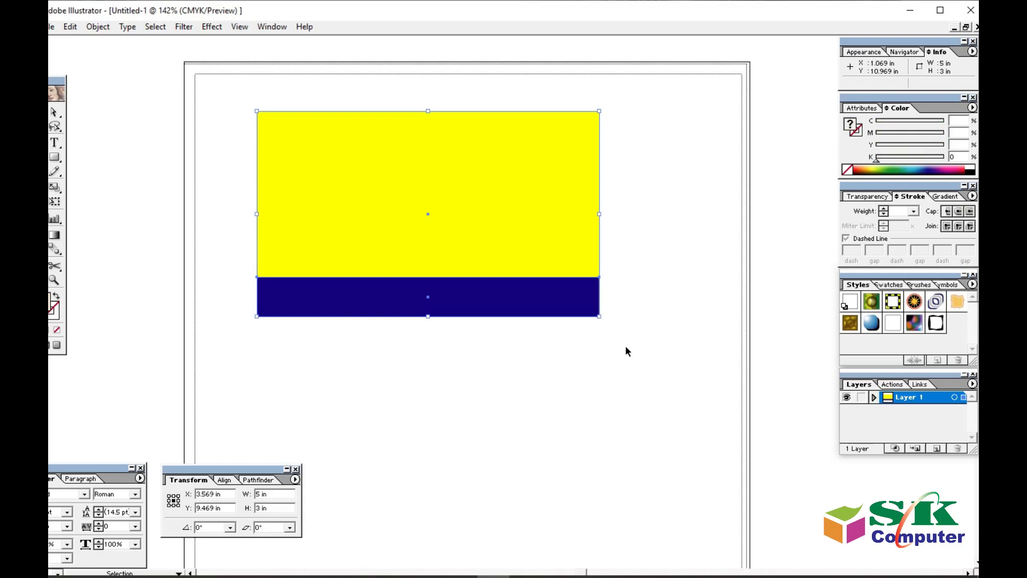
left_click(548, 365)
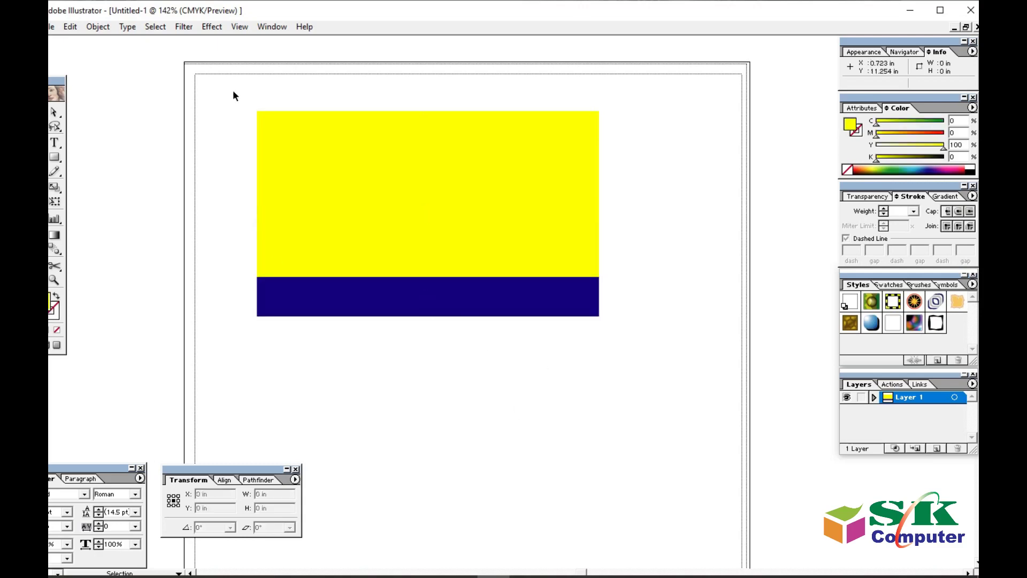
left_click(362, 202)
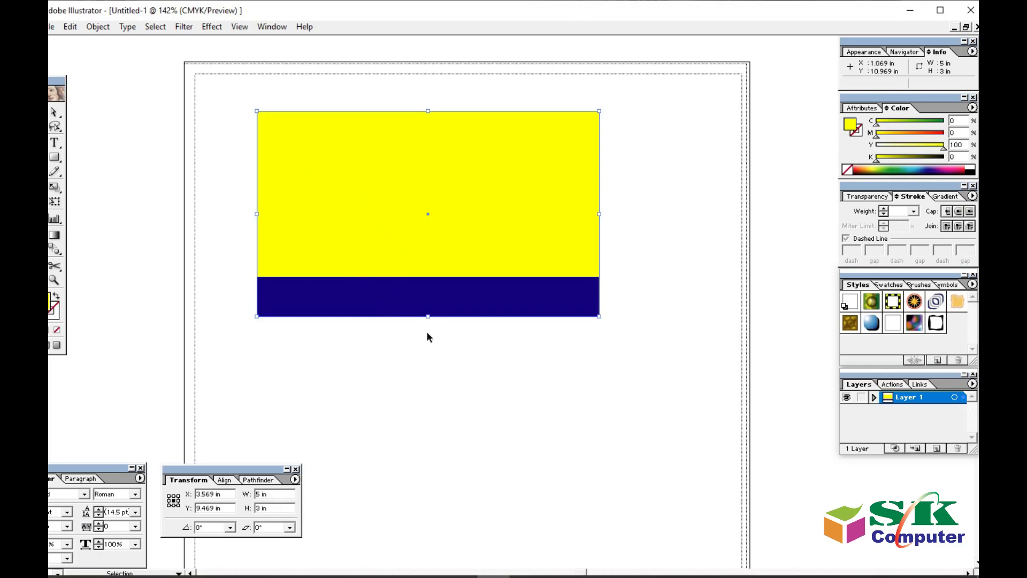
- Shrink a copy into a 0.48 in strip along the card's top and add full magenta for red
left_click_drag(428, 317, 427, 143)
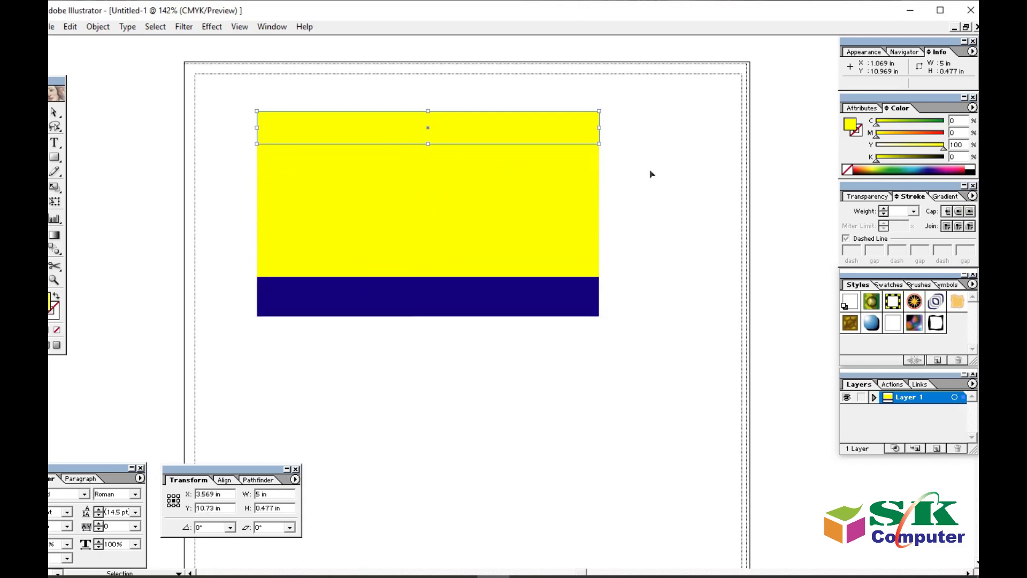
left_click_drag(876, 137, 944, 136)
left_click(554, 390)
left_click(511, 129)
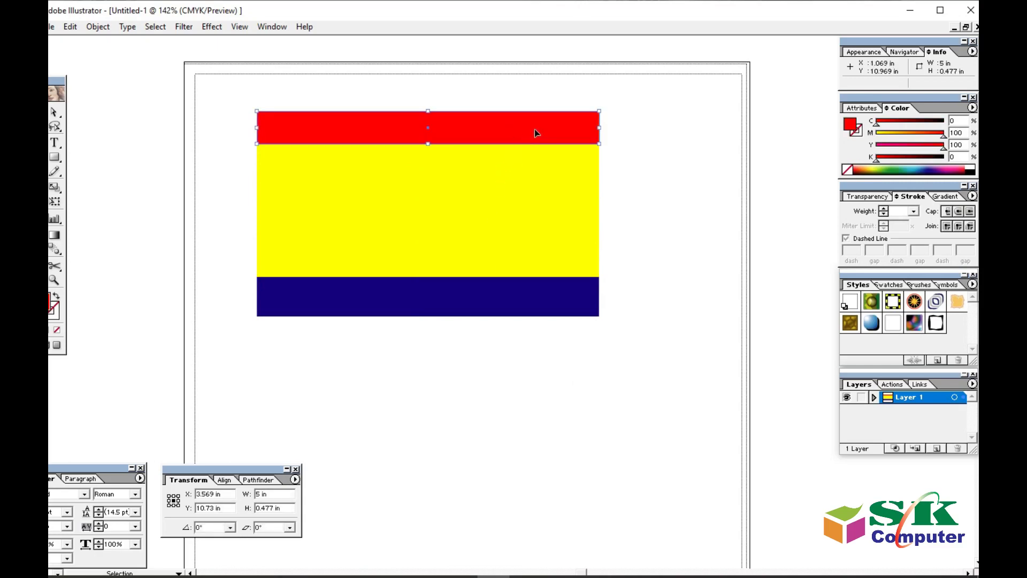
left_click(640, 164)
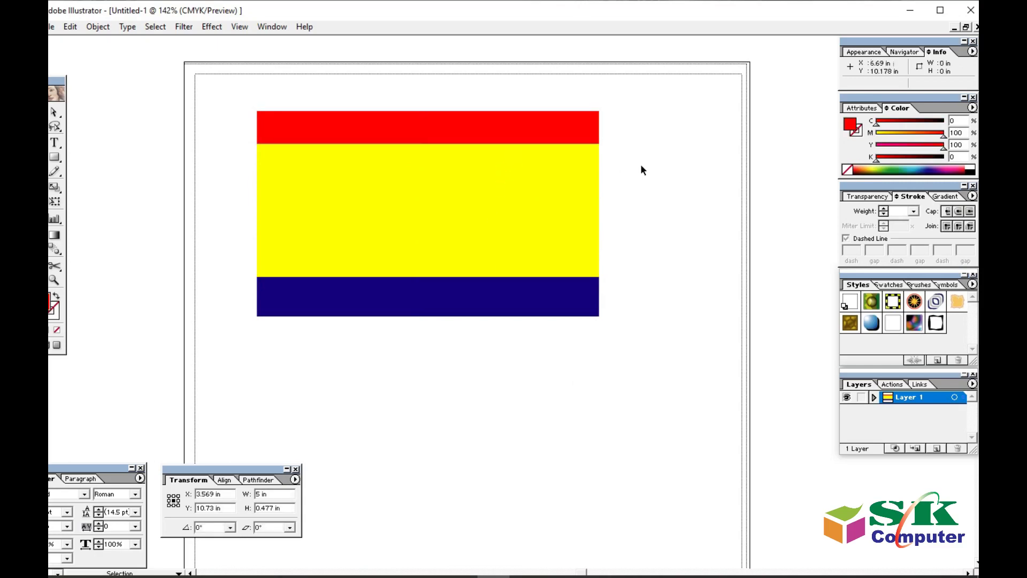
left_click(472, 134)
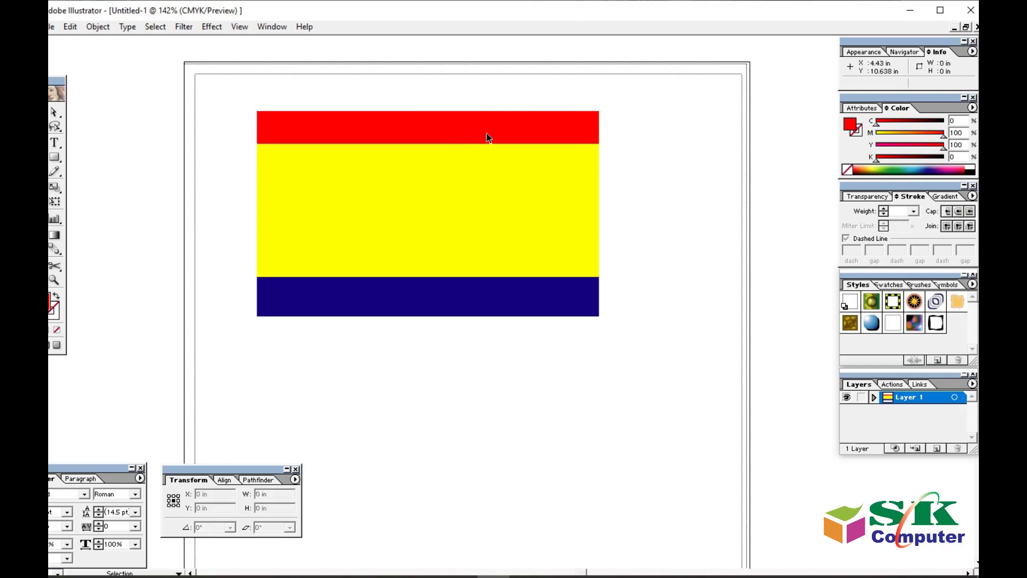
left_click(661, 187)
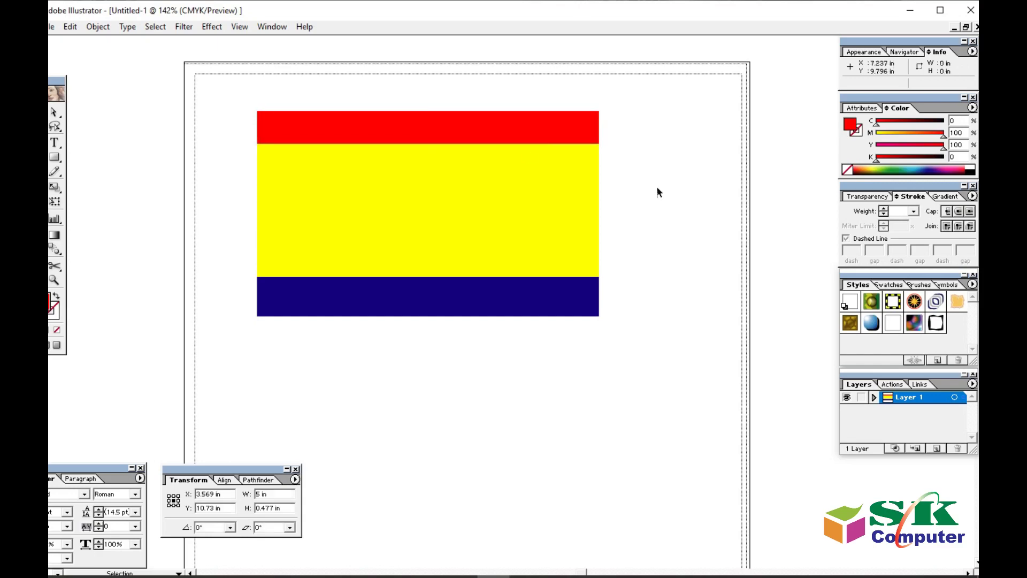
left_click(545, 134)
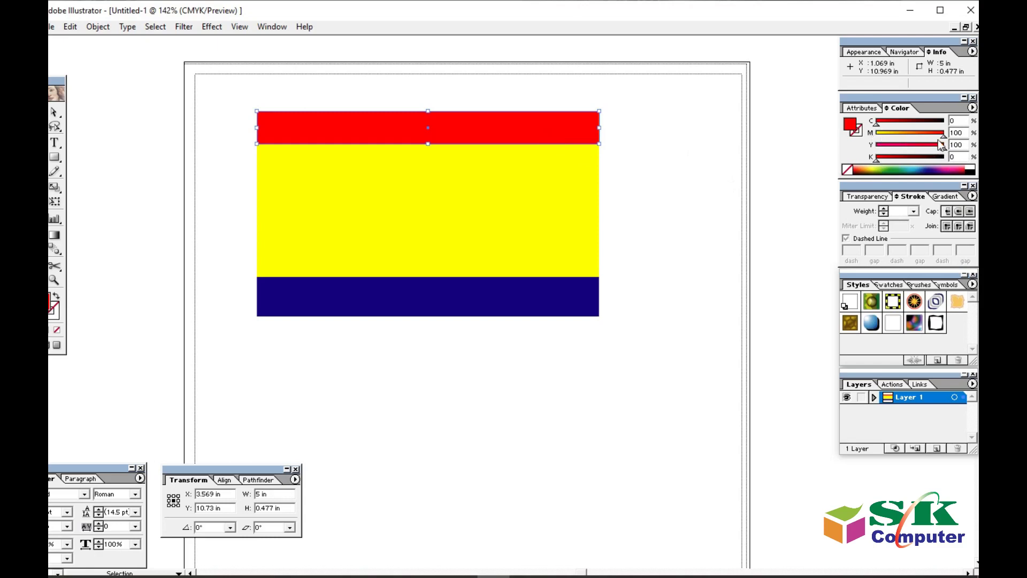
- Adjust the strip's magenta and yellow sliders, ending at M 100, Y 100 red
left_click_drag(943, 136, 875, 136)
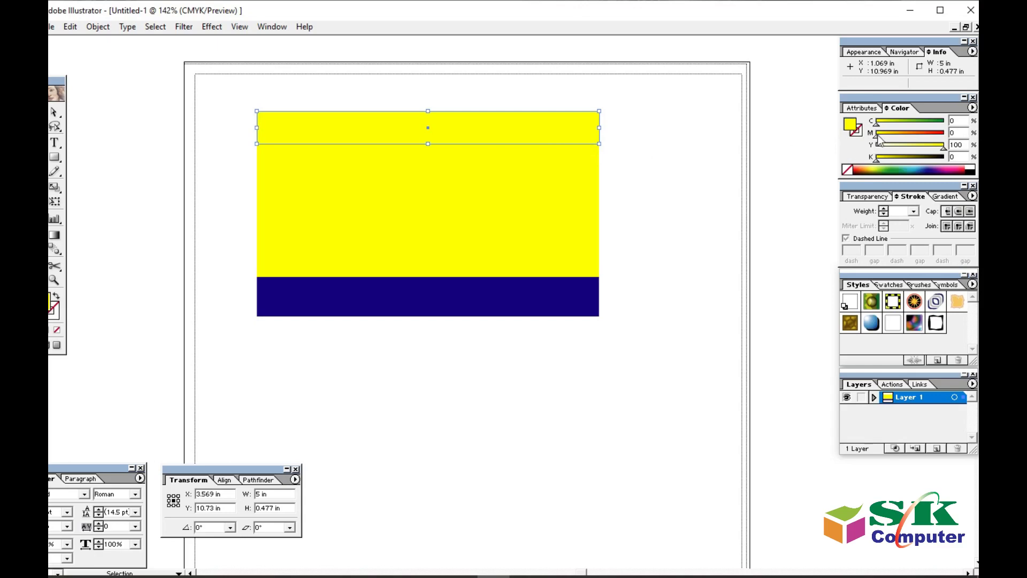
left_click_drag(877, 136, 944, 136)
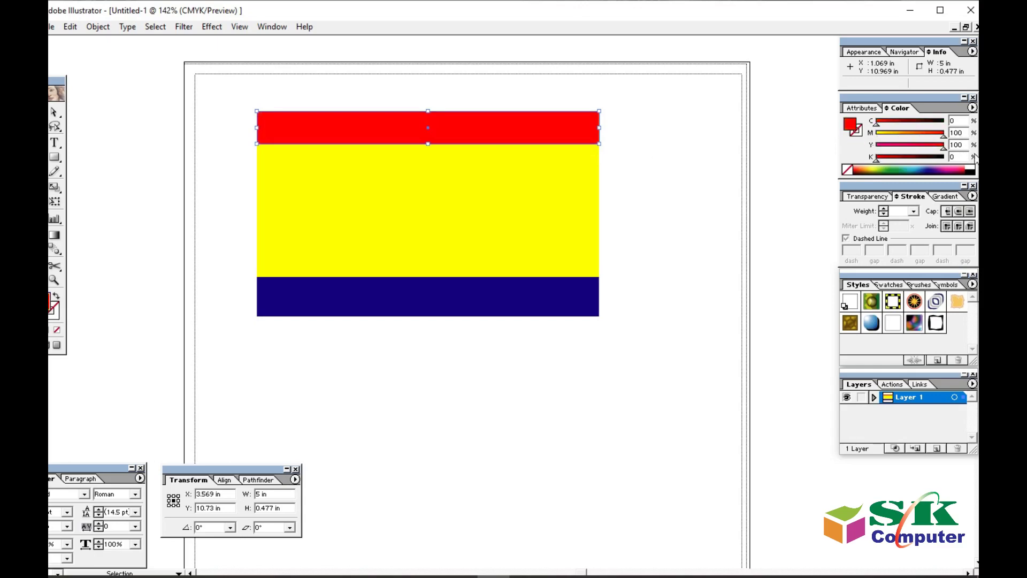
left_click_drag(943, 146, 876, 147)
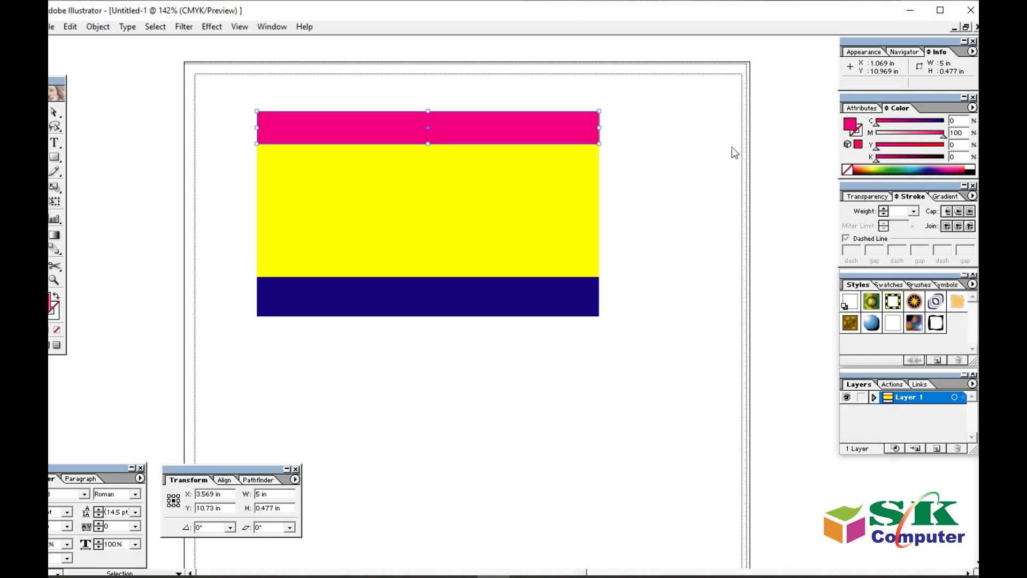
left_click(701, 162)
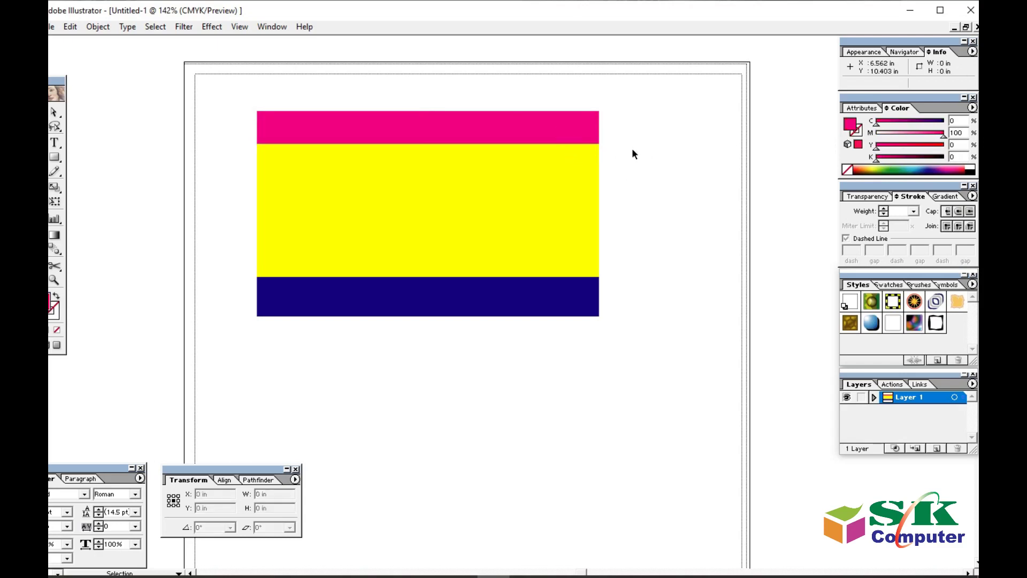
left_click(558, 129)
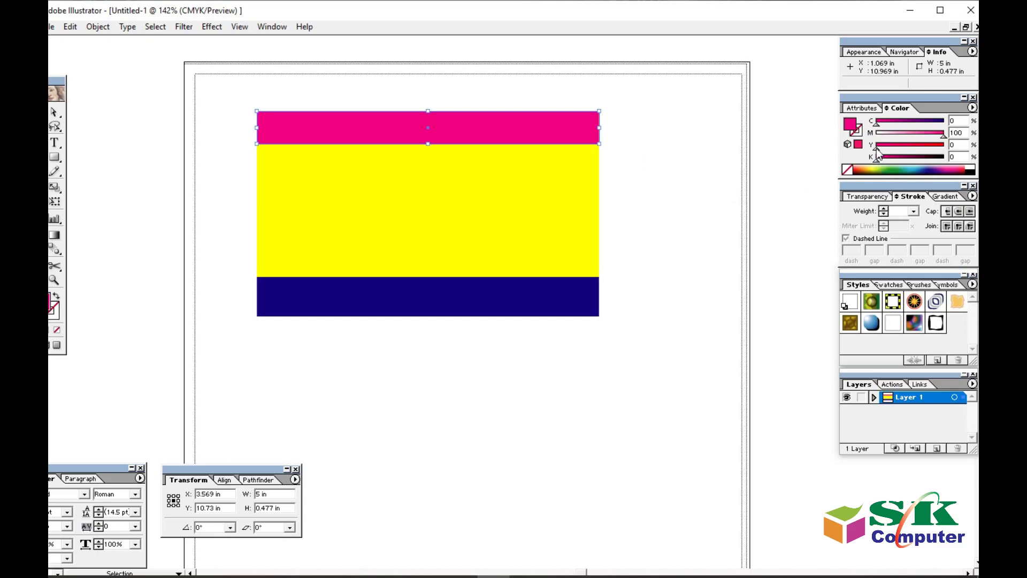
left_click_drag(876, 149, 963, 149)
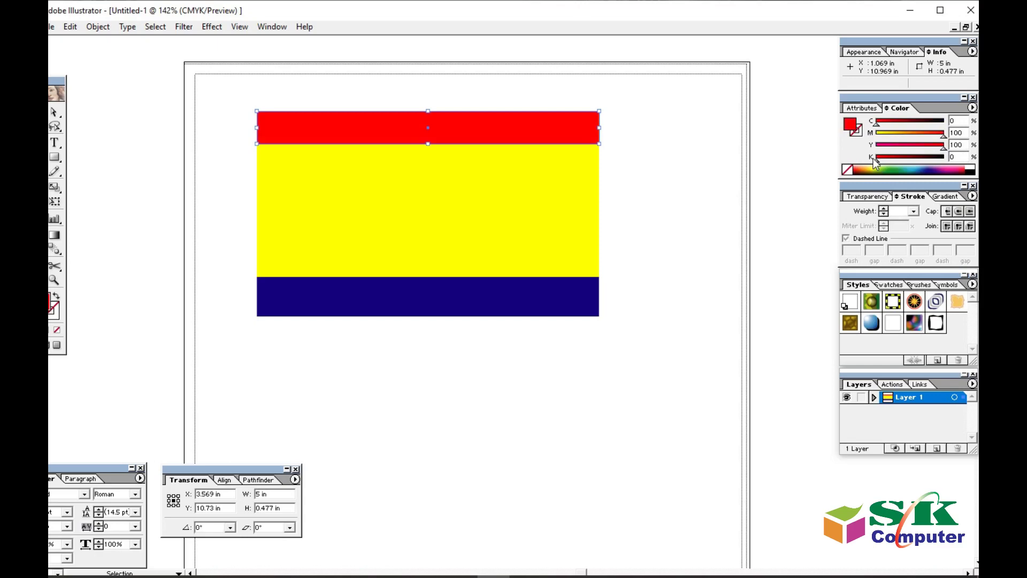
left_click(651, 179)
left_click(442, 211)
left_click(696, 180)
left_click(492, 230)
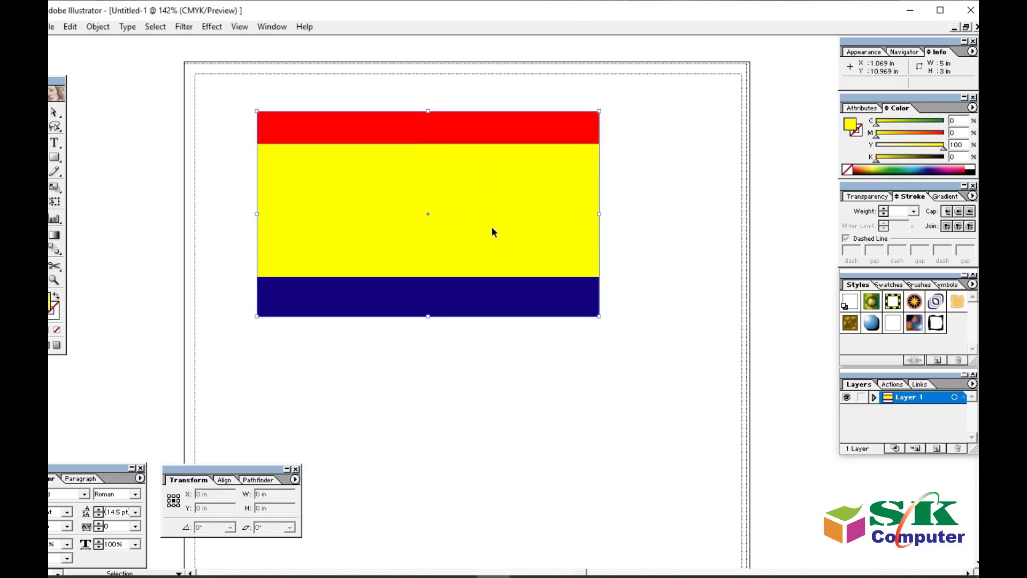
- Set Cyan to 100 on the large yellow middle rectangle to turn it green
left_click(644, 220)
left_click(495, 211)
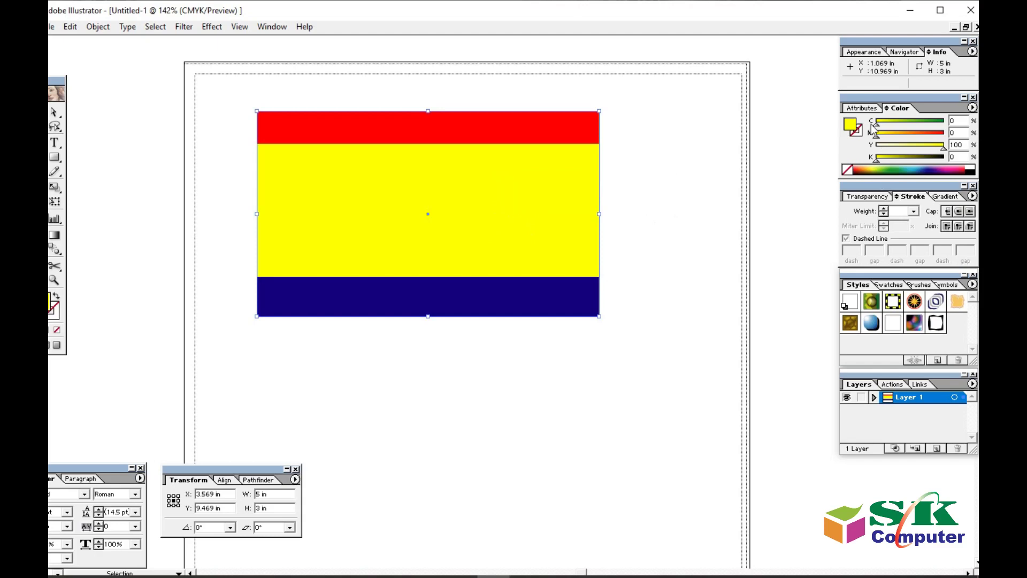
left_click_drag(876, 123, 944, 123)
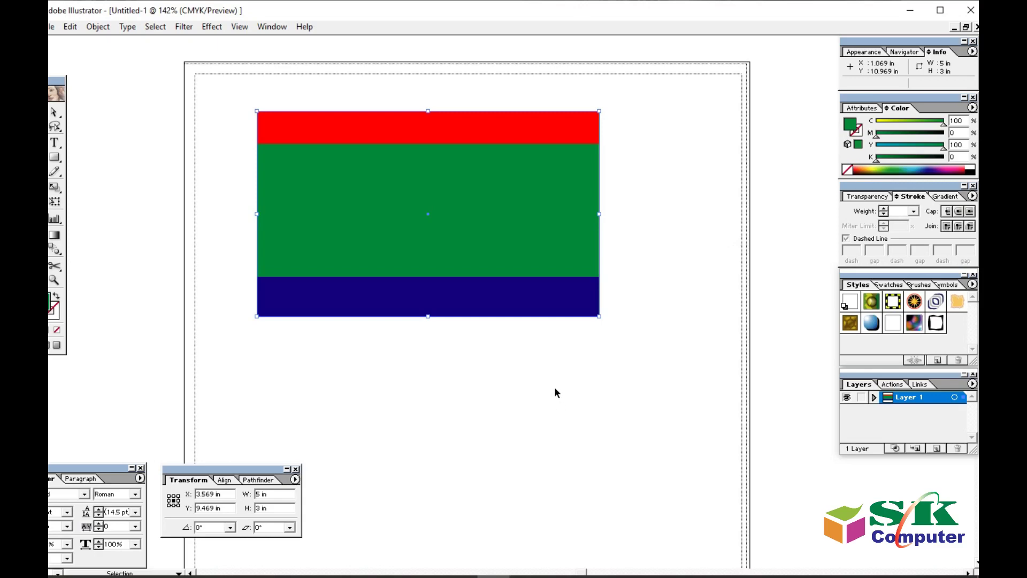
left_click(527, 343)
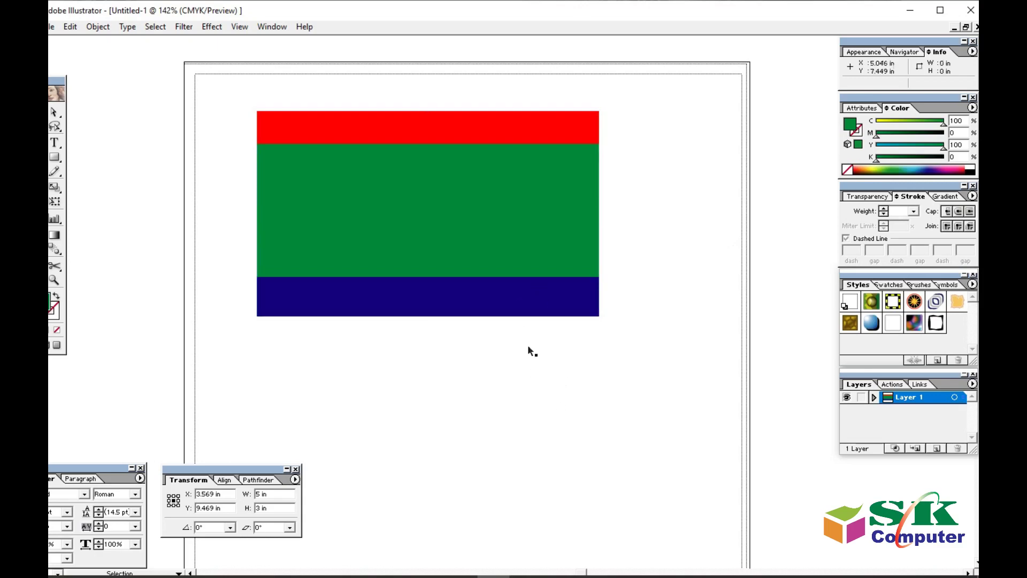
- Copy the navy bottom band upward into the middle of the green area
left_click(516, 301)
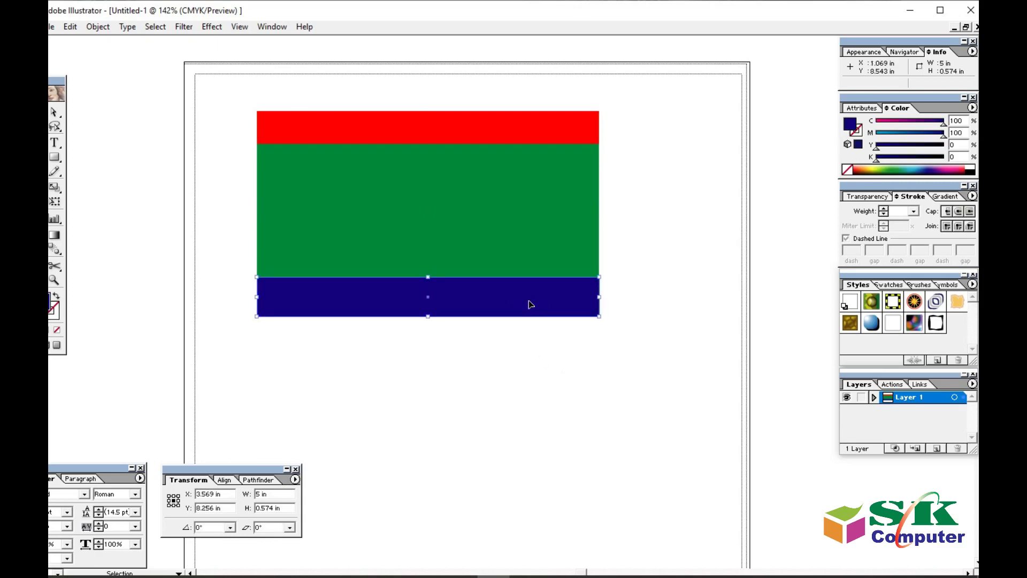
left_click(512, 358)
left_click(495, 286)
left_click_drag(502, 299, 503, 216)
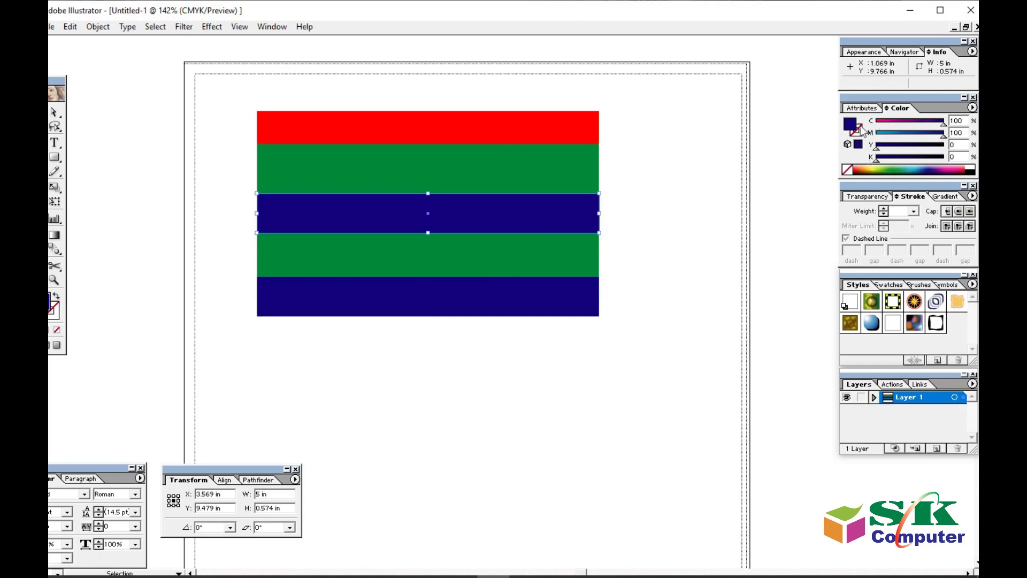
- Recolour the copied band light blue by setting Magenta to 0
left_click_drag(944, 136, 877, 138)
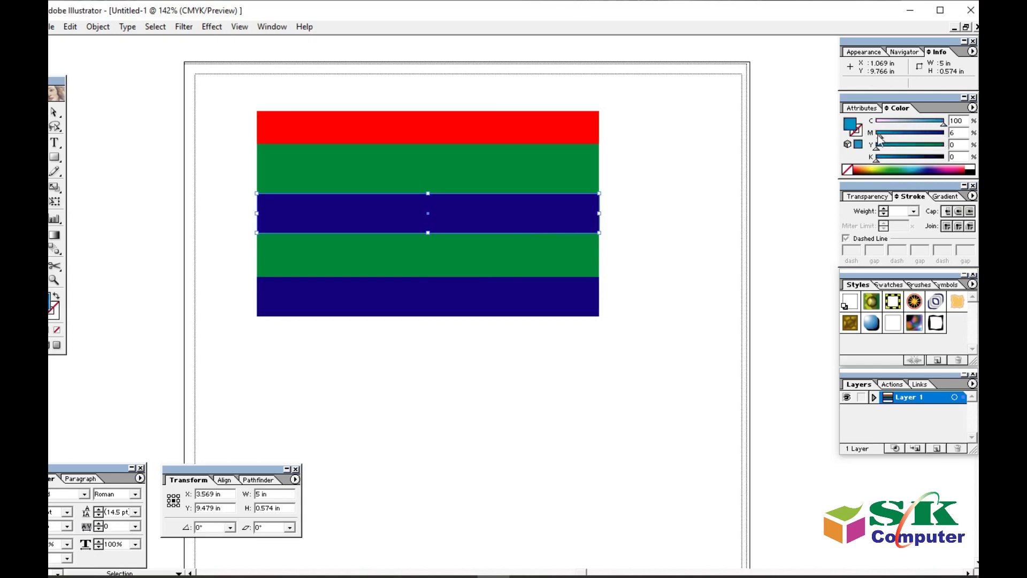
left_click(654, 244)
left_click(540, 221)
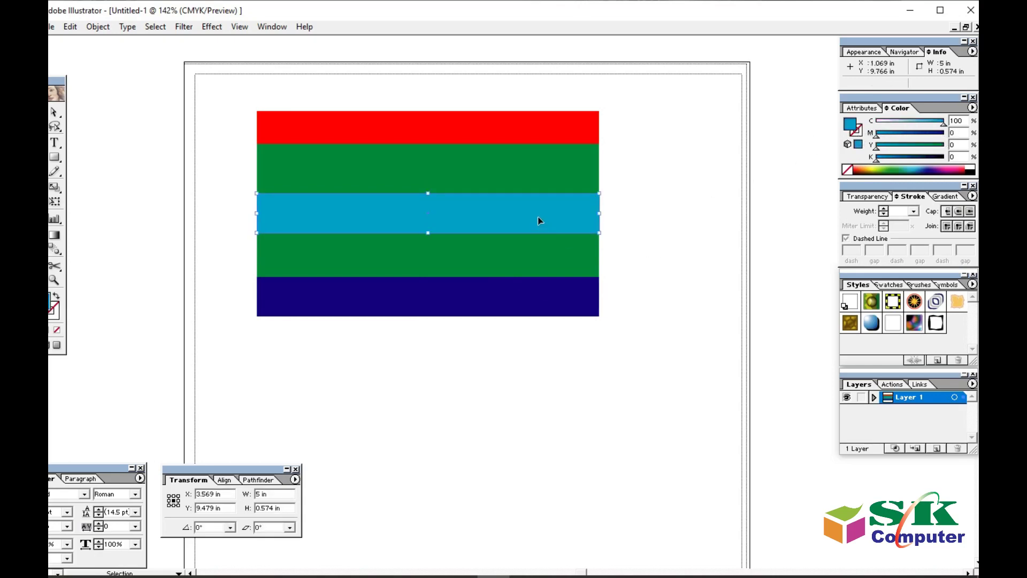
left_click(667, 168)
left_click(529, 128)
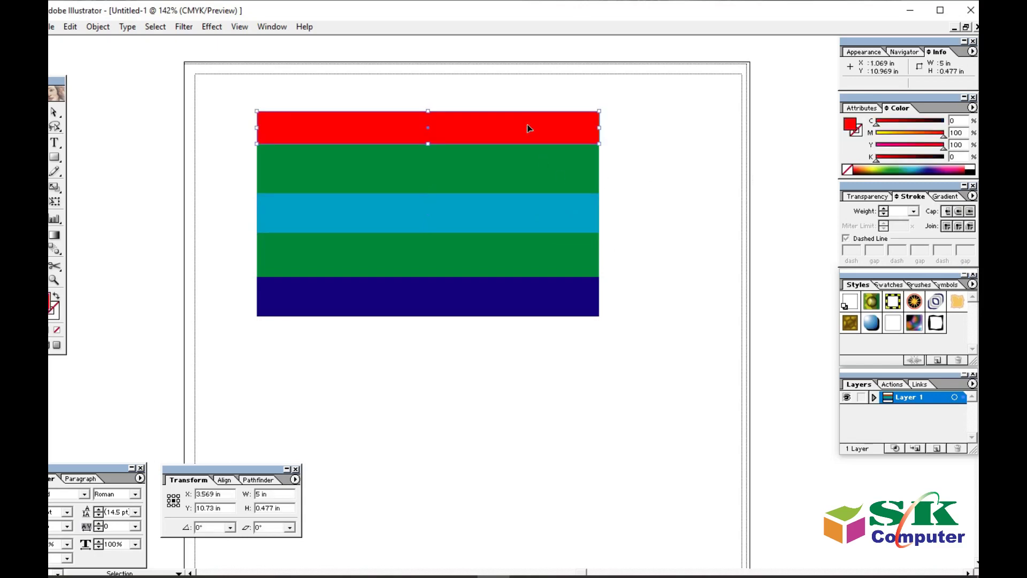
left_click(532, 162, "shift")
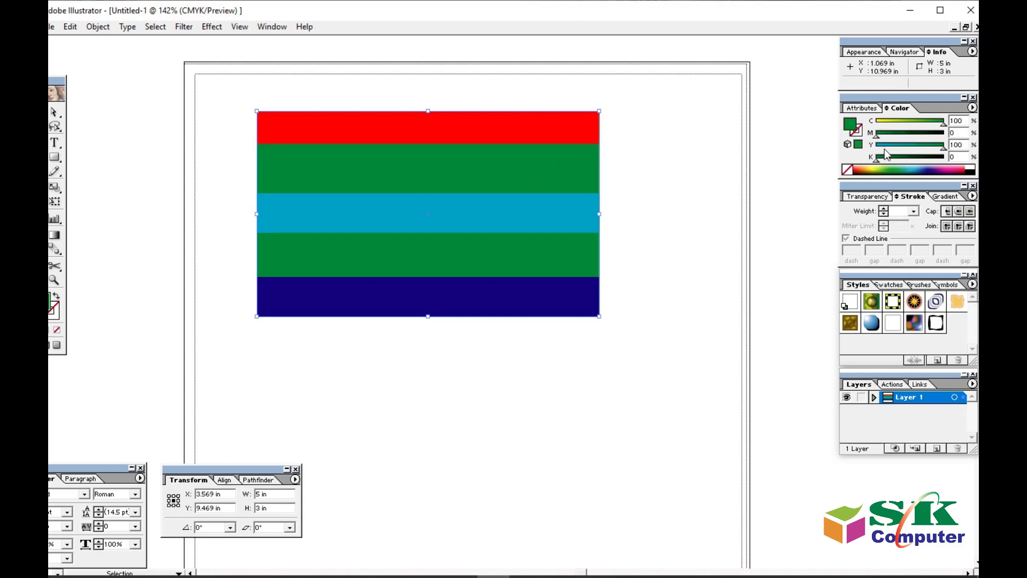
left_click(642, 209)
left_click(496, 216)
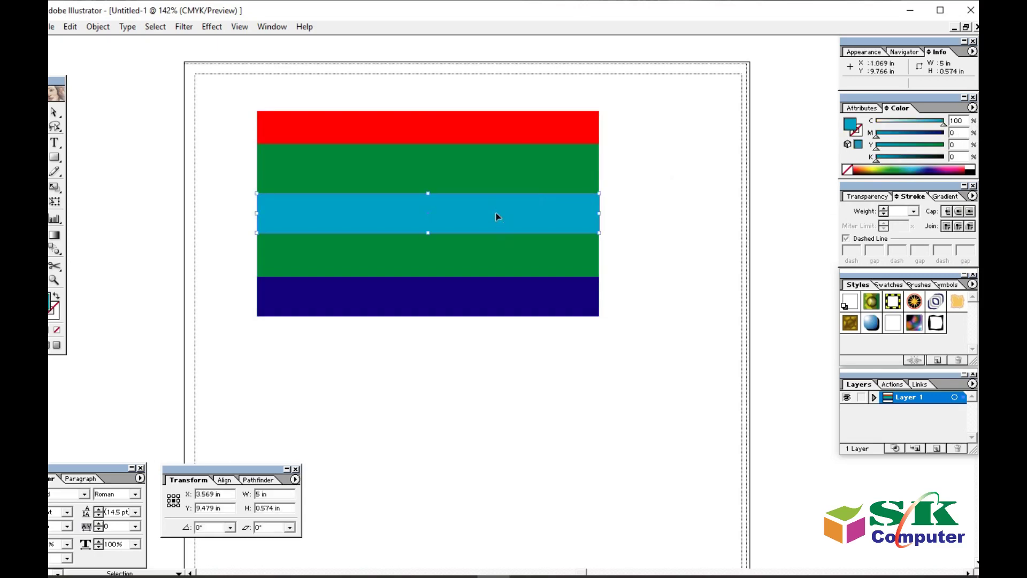
left_click(659, 306)
left_click(502, 307)
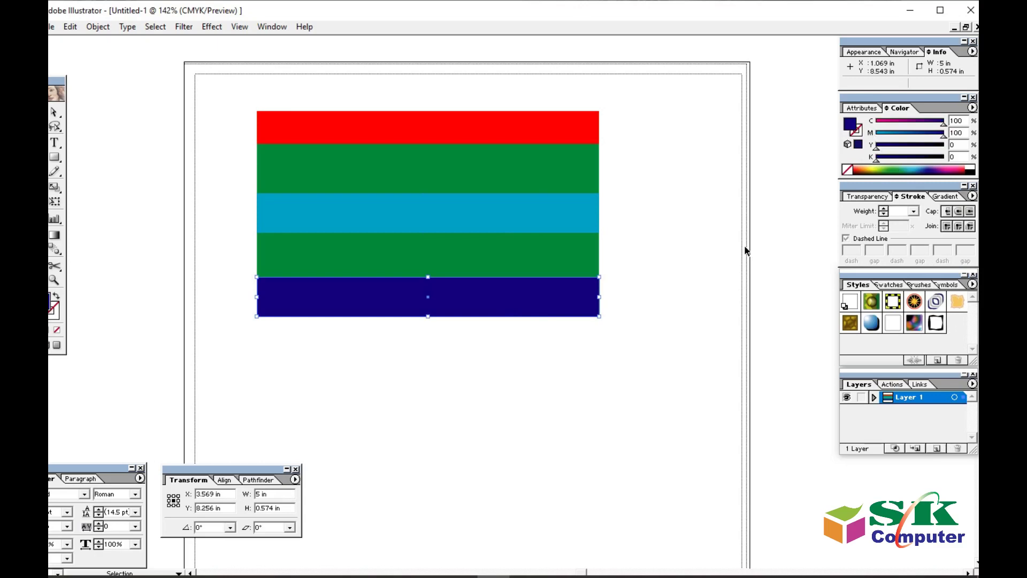
left_click(589, 360)
left_click(469, 260)
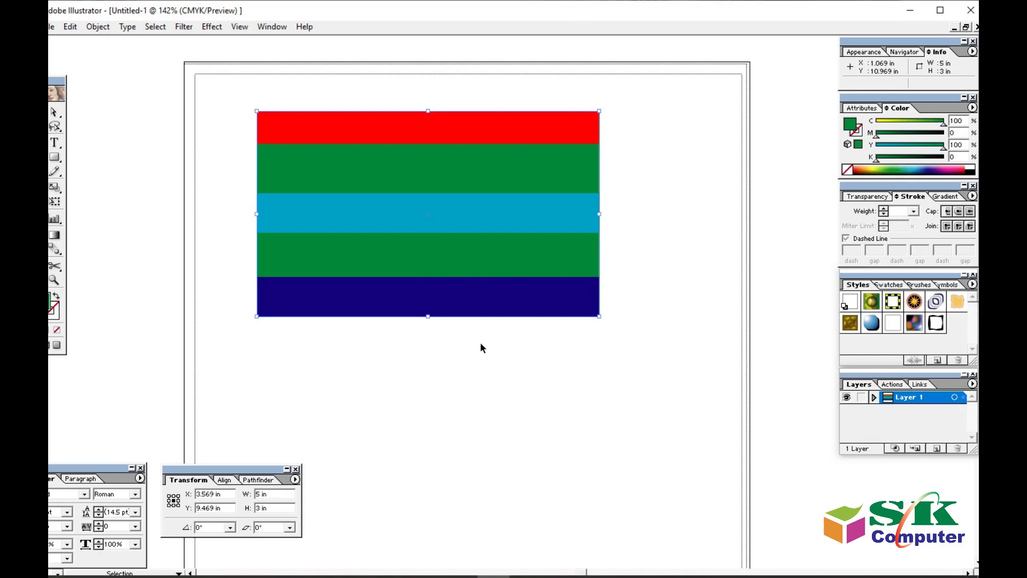
left_click(477, 342)
left_click(477, 255)
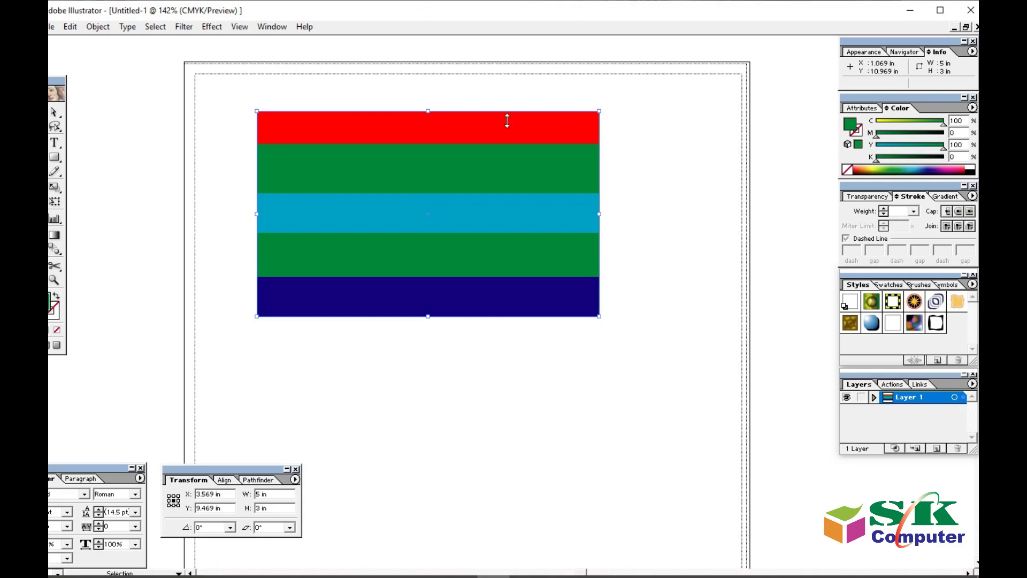
left_click_drag(599, 213, 273, 215)
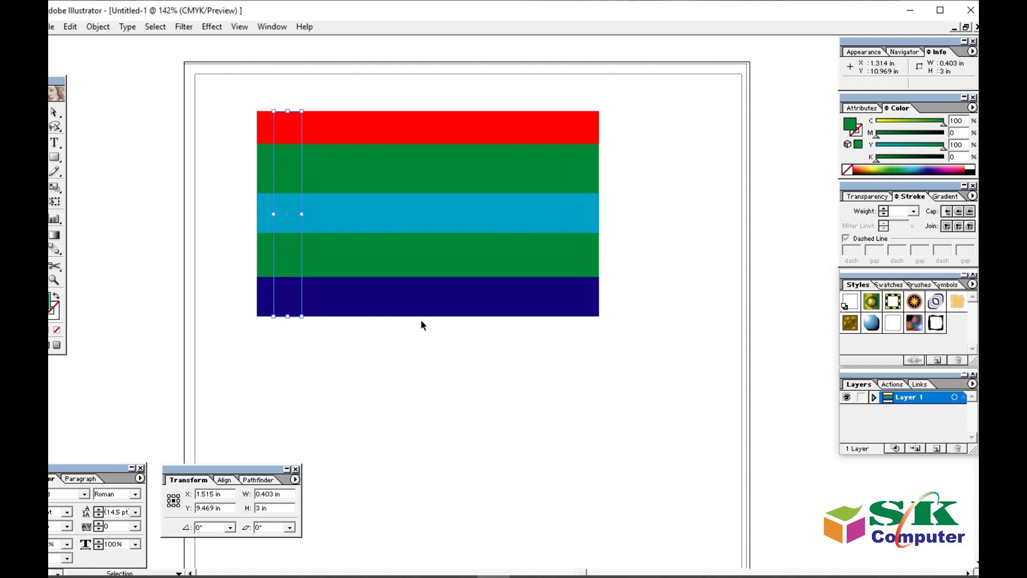
- Bring the vertical bar to front and set its Cyan to 50 for light yellow-green
key("shift")
key("ctrl+shift+bracketright")
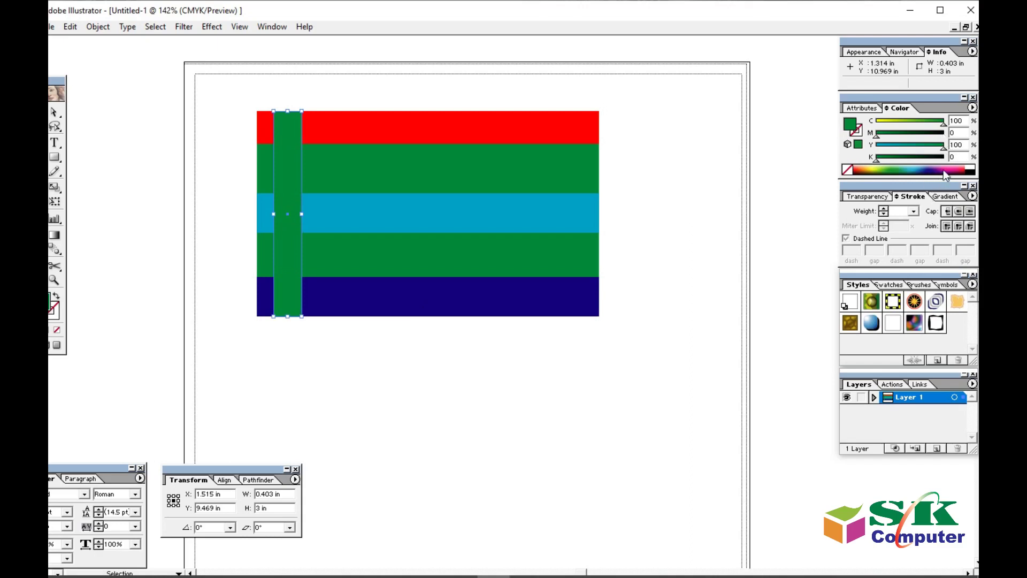
left_click_drag(943, 121, 891, 121)
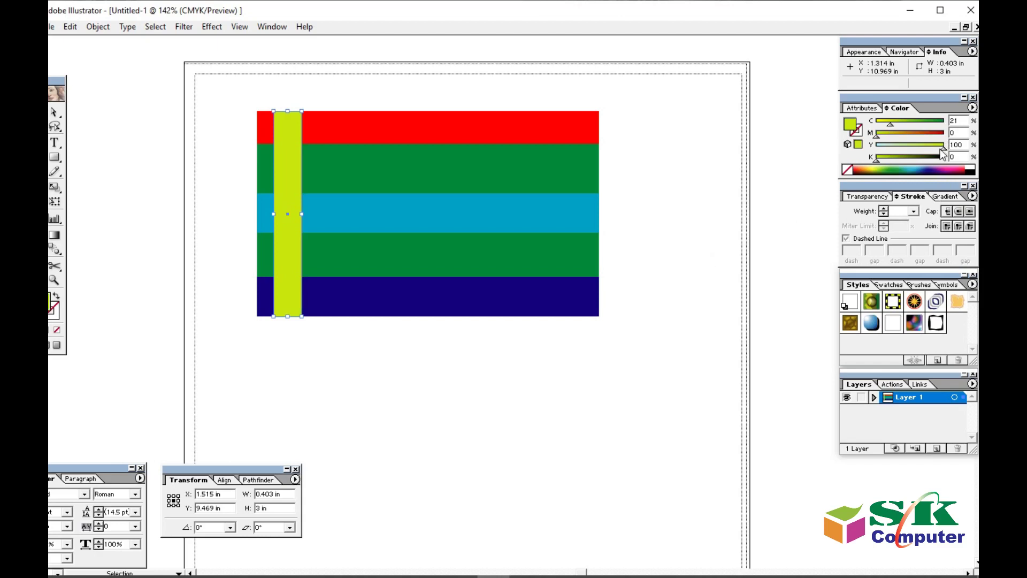
double_click(952, 121)
type("50")
key("Return")
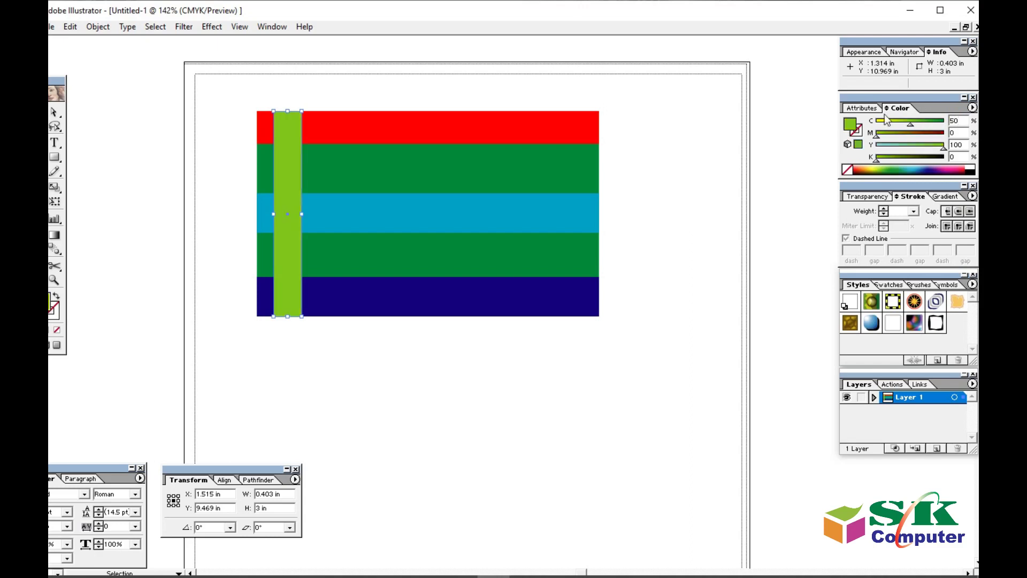
left_click(497, 410)
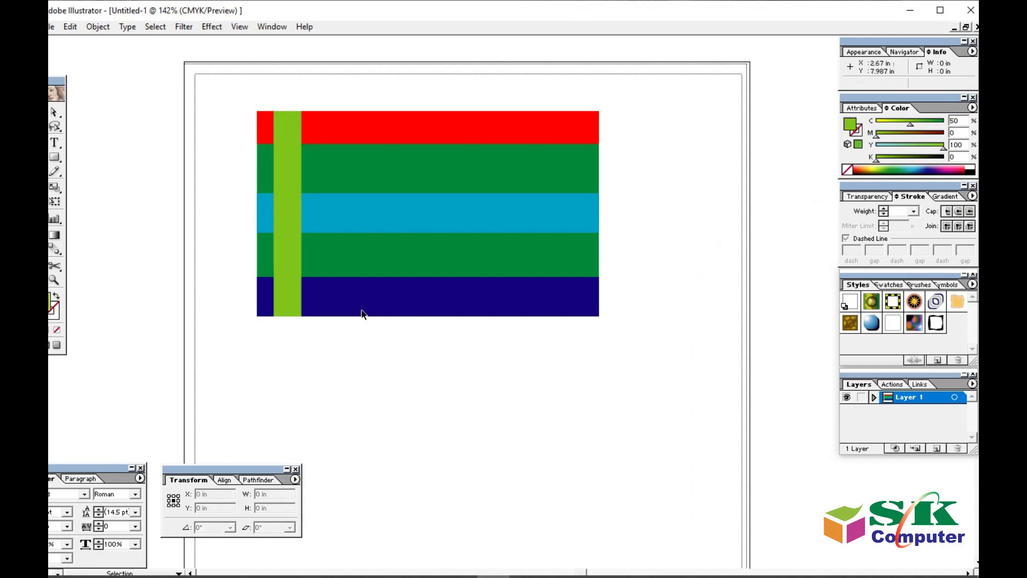
left_click(292, 267)
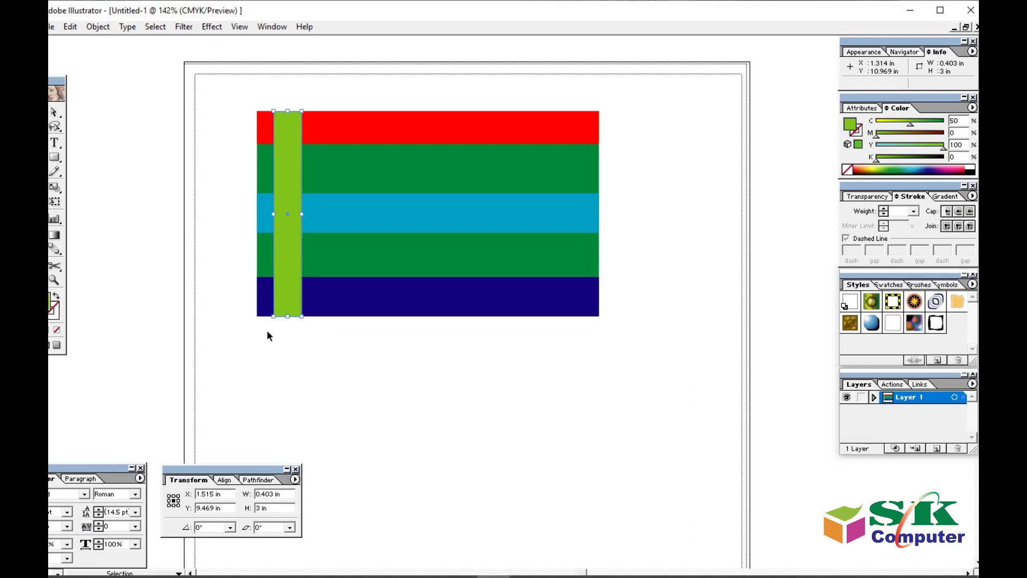
- Copy the lime bar across and move it near the card's right edge
left_click_drag(299, 295, 398, 296)
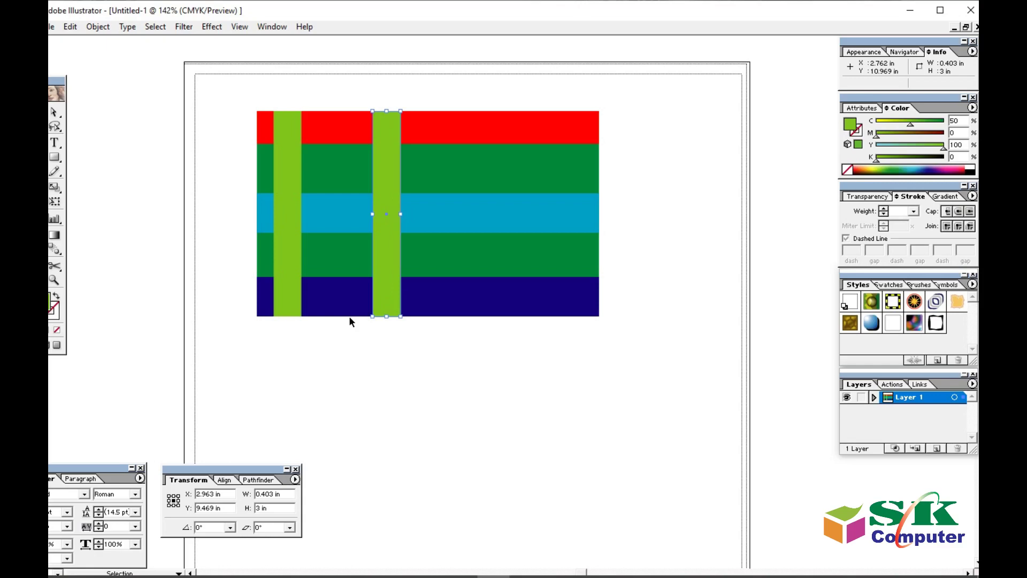
left_click(351, 355)
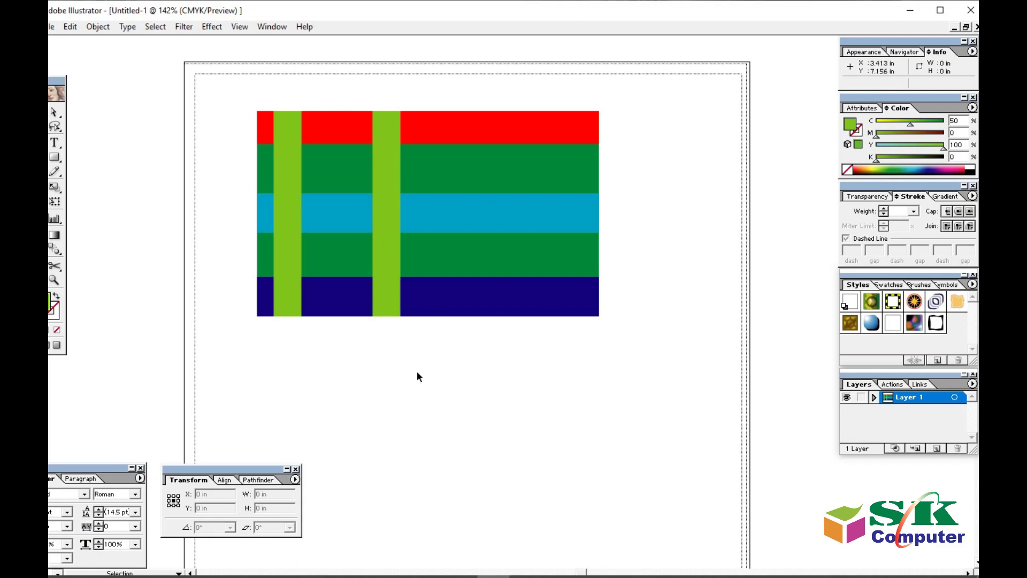
mouse_move(384, 188)
left_mouse_down()
mouse_move(553, 220)
mouse_move(574, 188)
left_mouse_up()
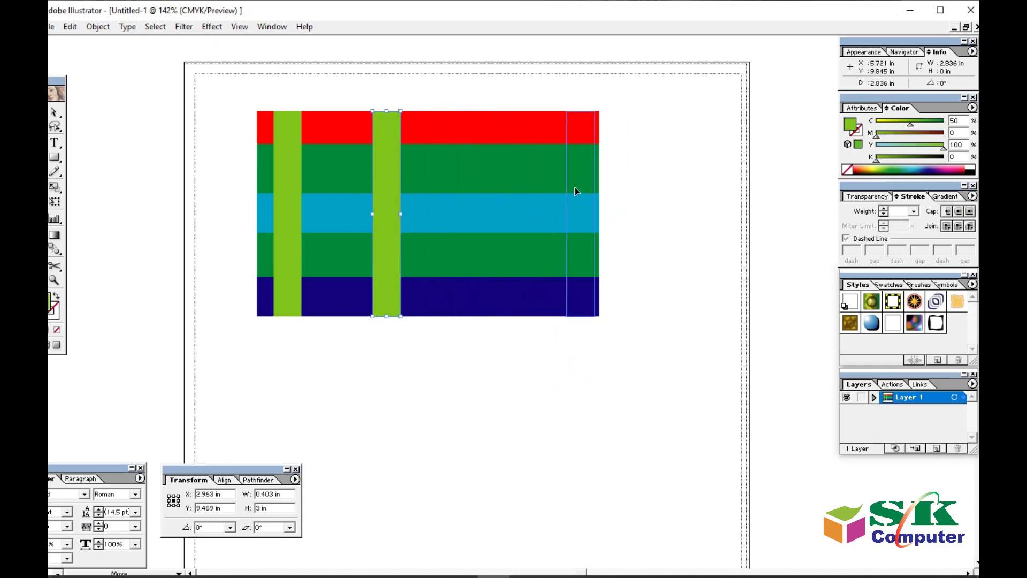
left_click_drag(573, 188, 575, 188)
left_click(622, 269)
left_click(574, 270)
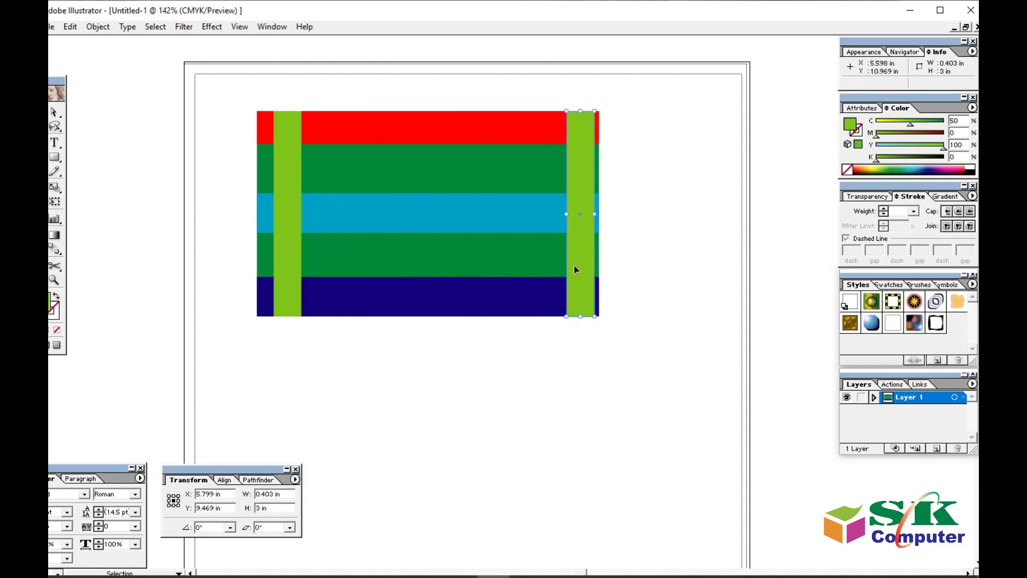
- Fine-tune the right bar's position with the Left and Right arrow keys
key("Left")
key("Left")
key("Left")
key("Left")
key("Left")
key("Left")
key("Left")
key("Left")
key("Left")
key("Left")
key("Left")
key("Left")
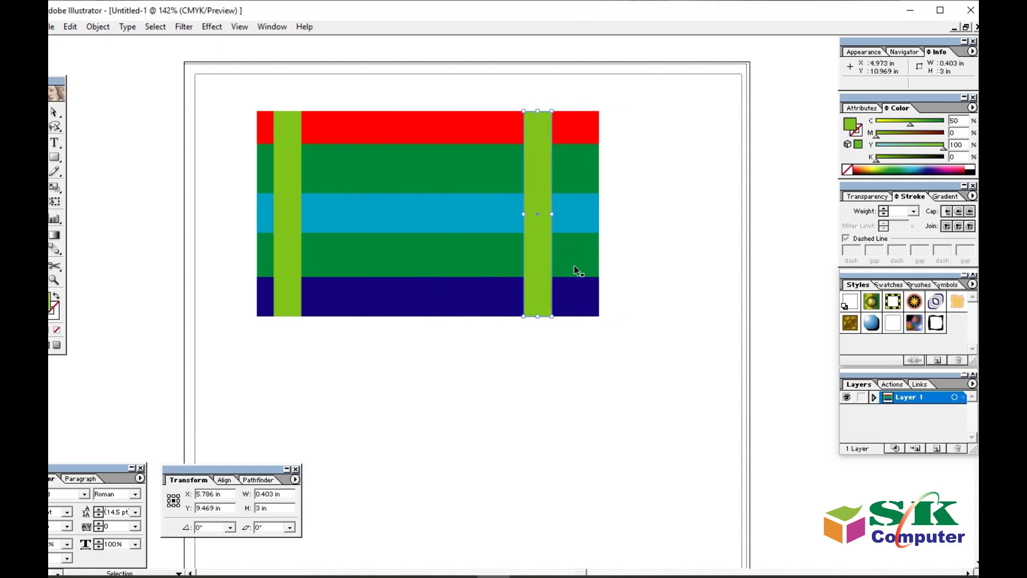
key("Left")
key("Left")
key("Left")
key("Left")
key("Left")
key("Left")
key("Right")
key("Right")
key("Right")
key("Right")
key("Right")
key("Right")
key("Right")
key("Right")
key("Right")
key("Right")
key("Right")
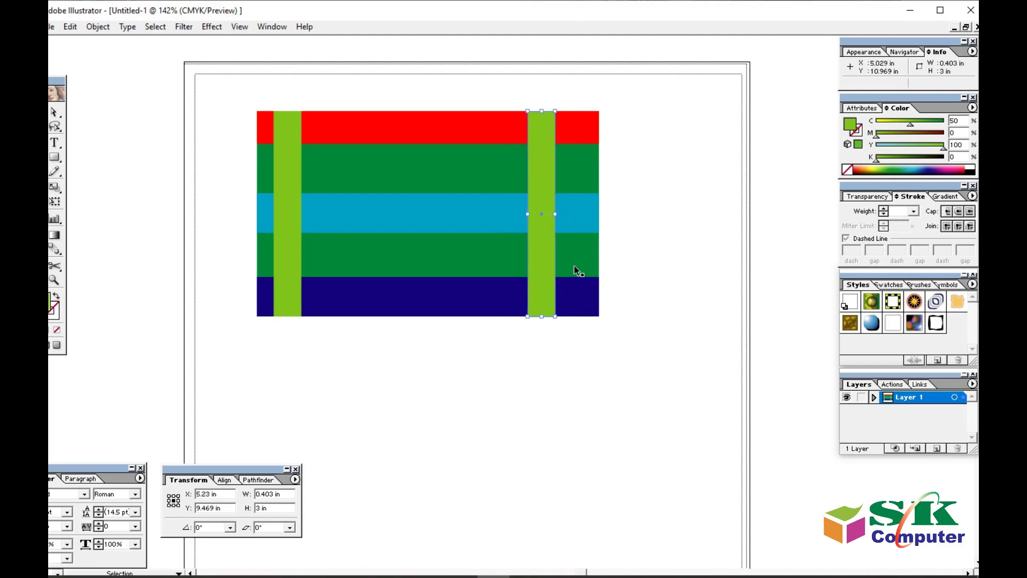
left_click(535, 371)
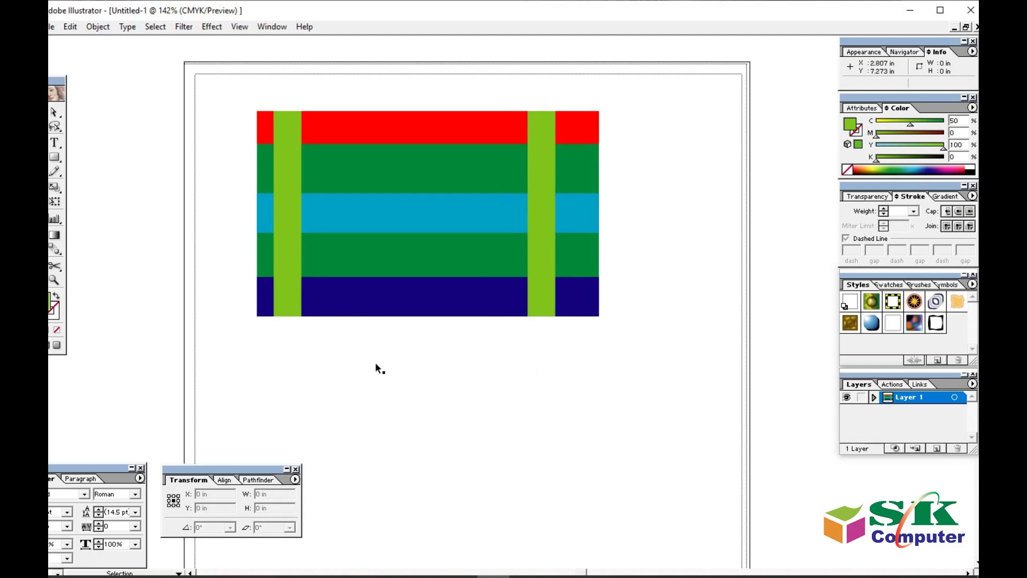
left_click_drag(213, 88, 656, 404)
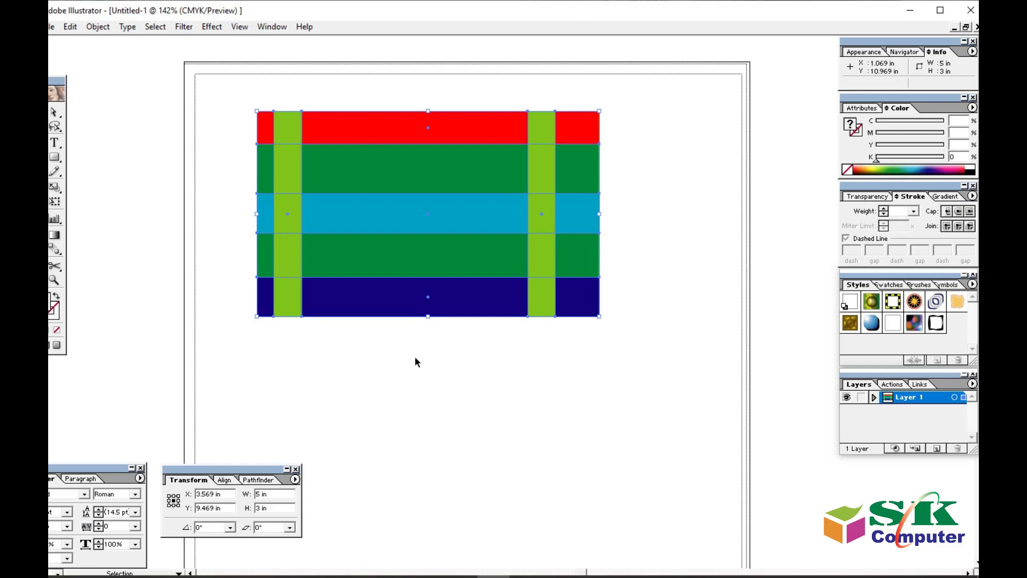
- Marquee-select all stripes and reposition the artwork, undoing an accidental copy with Ctrl+Z
left_click(290, 251)
mouse_move(241, 99)
left_mouse_down()
mouse_move(529, 344)
mouse_move(624, 355)
left_mouse_up()
left_click(624, 353)
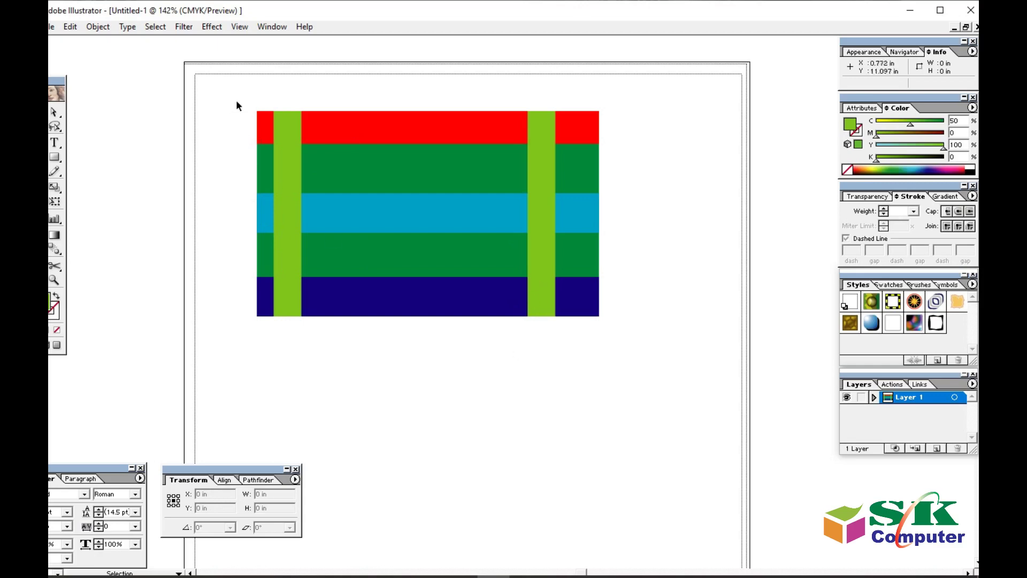
left_click_drag(238, 98, 618, 351)
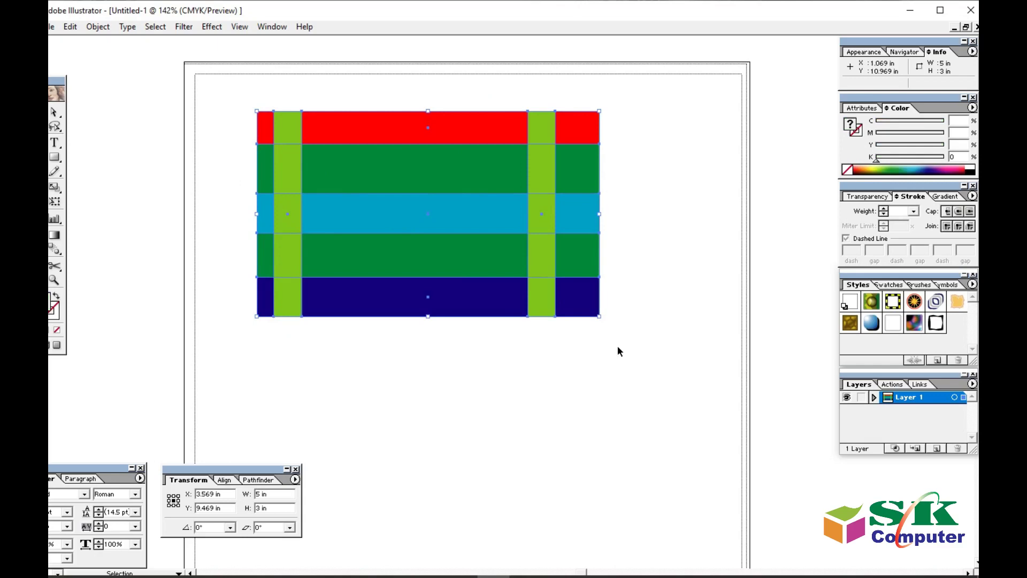
mouse_move(443, 265)
left_mouse_down()
mouse_move(447, 383)
mouse_move(417, 284)
left_mouse_up()
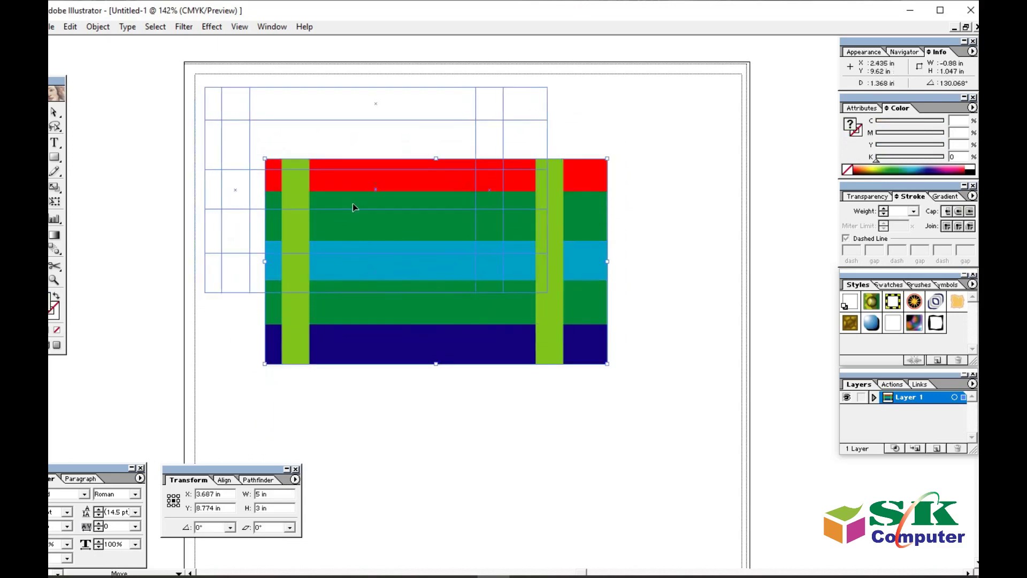
left_click_drag(417, 284, 357, 205)
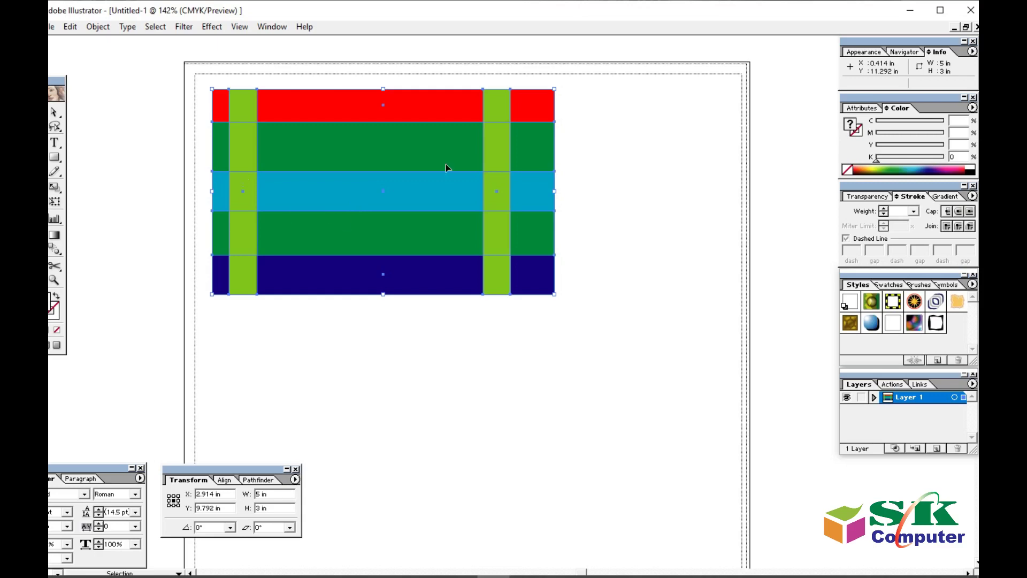
left_click_drag(295, 217, 663, 217)
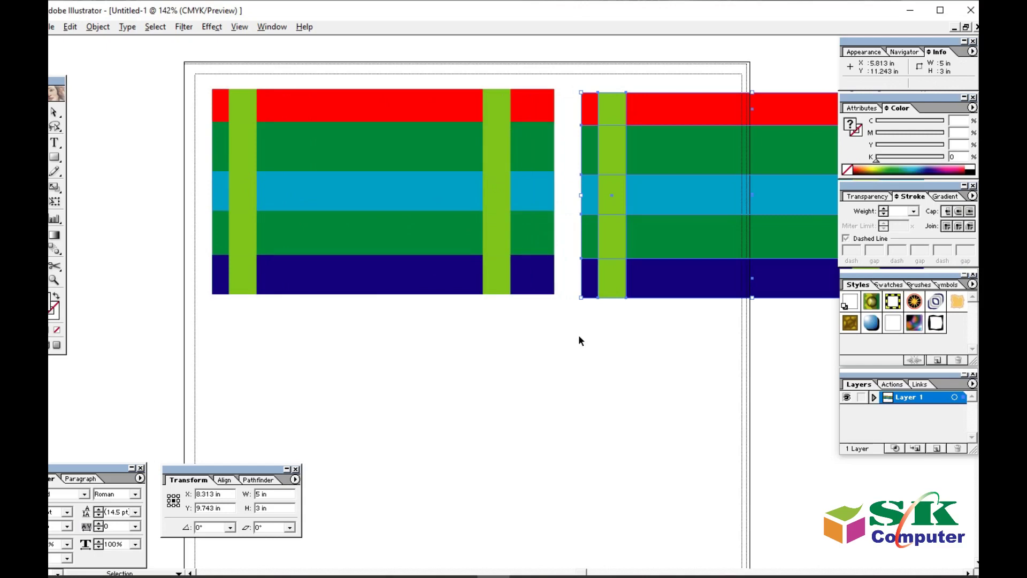
key("ctrl+z")
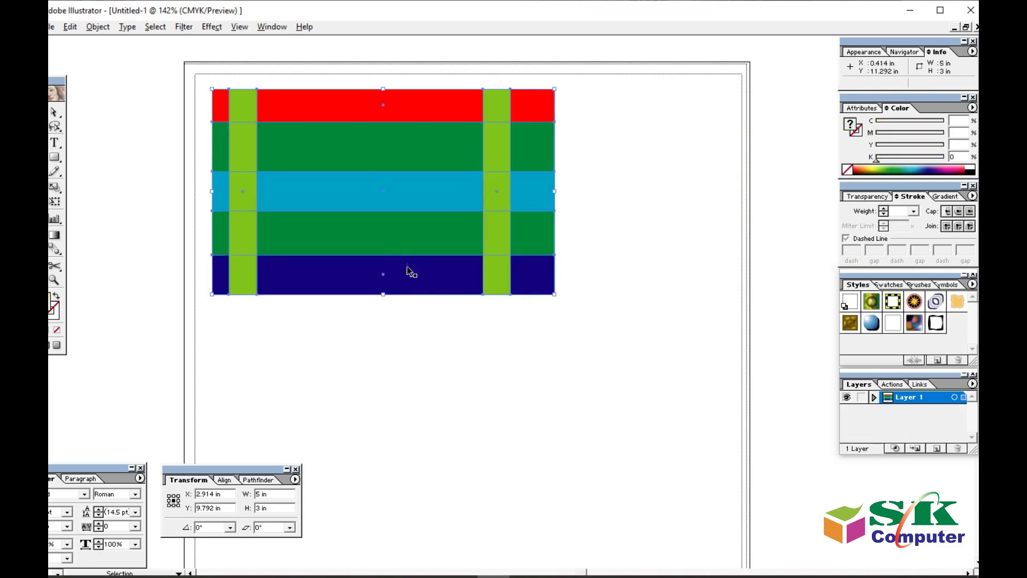
left_click_drag(341, 211, 372, 221)
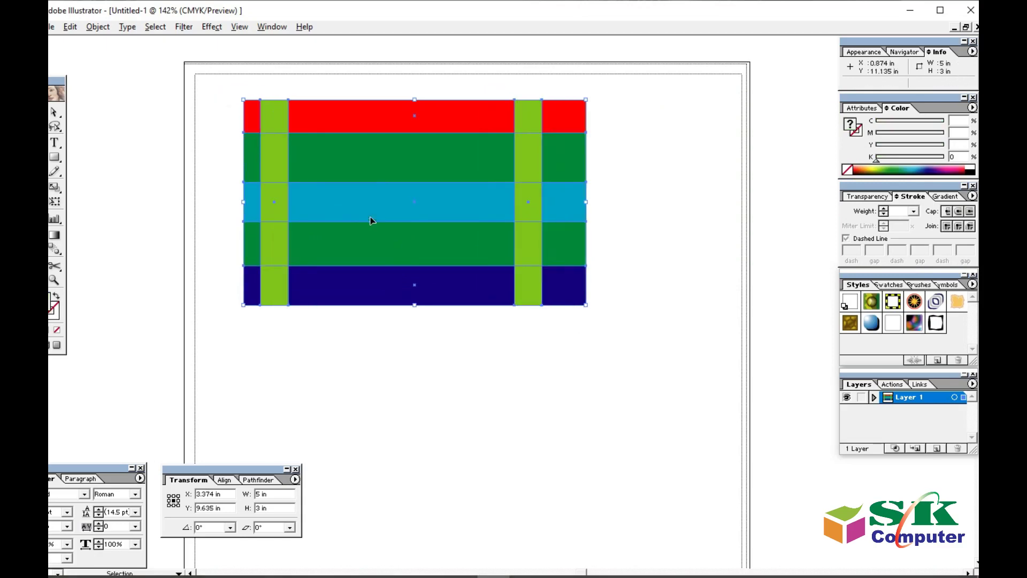
- Select the striped artwork and Ungroup it from the right-click menu
left_click(400, 328)
left_click(389, 201)
right_click(390, 195)
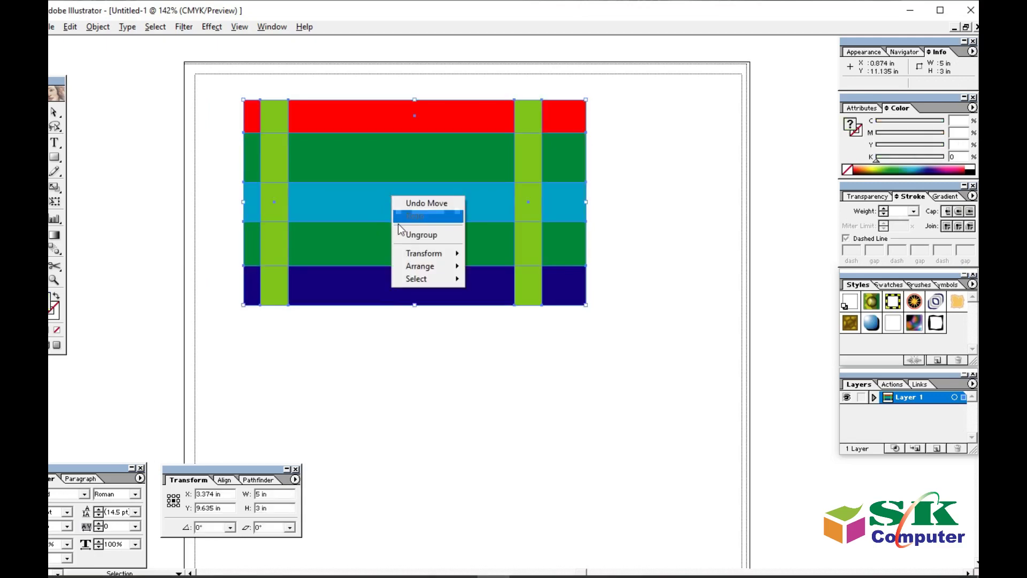
left_click(435, 236)
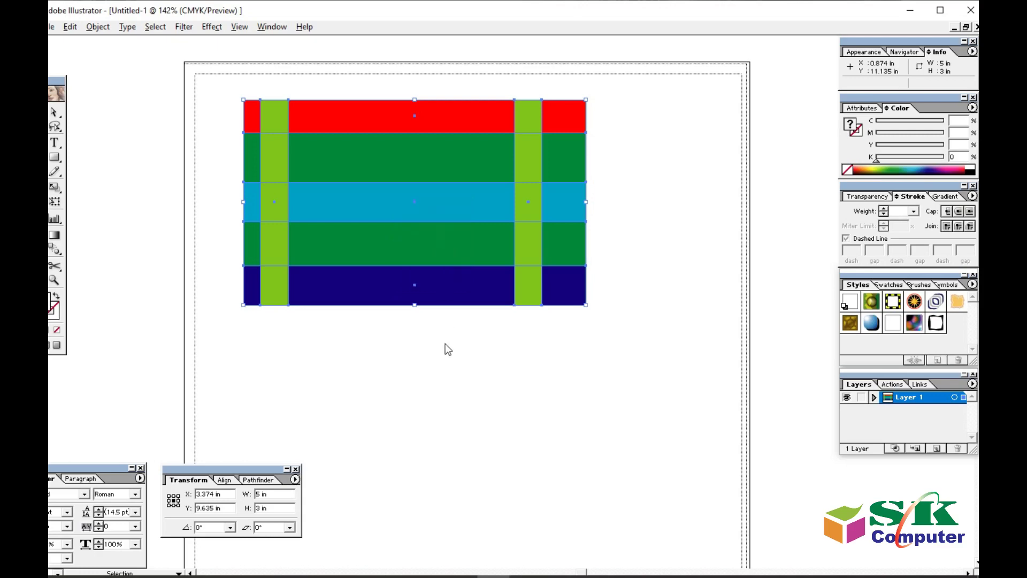
- Test-move the cyan stripe, undo the move, and reselect all stripes
left_click(438, 368)
left_click_drag(412, 210, 412, 239)
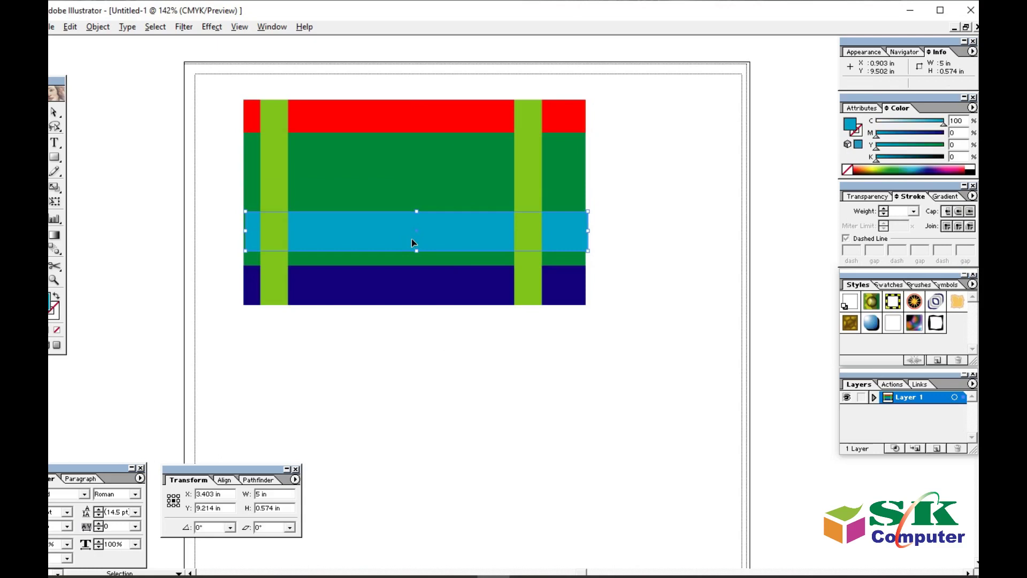
key("ctrl+z")
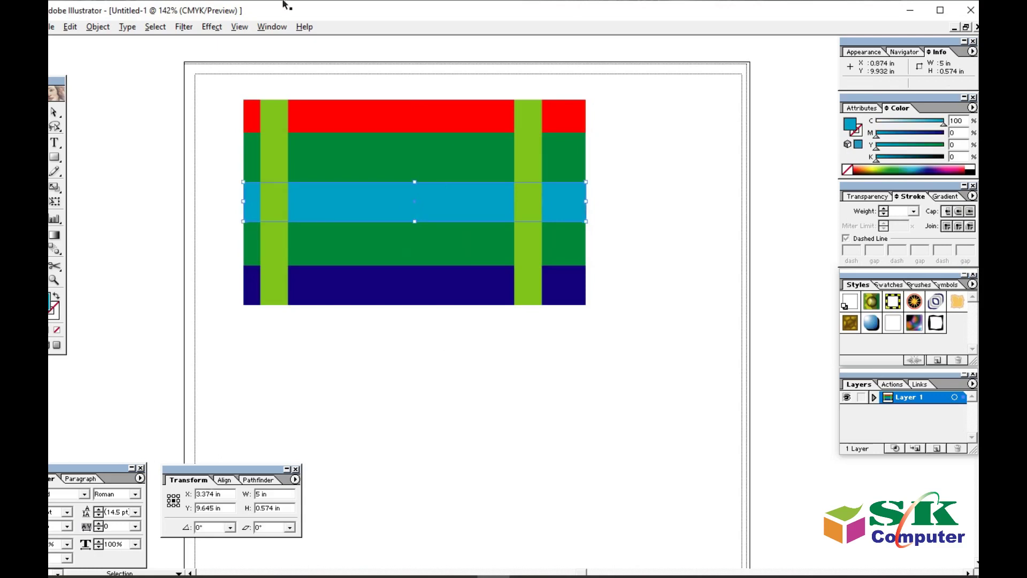
left_click_drag(207, 83, 615, 354)
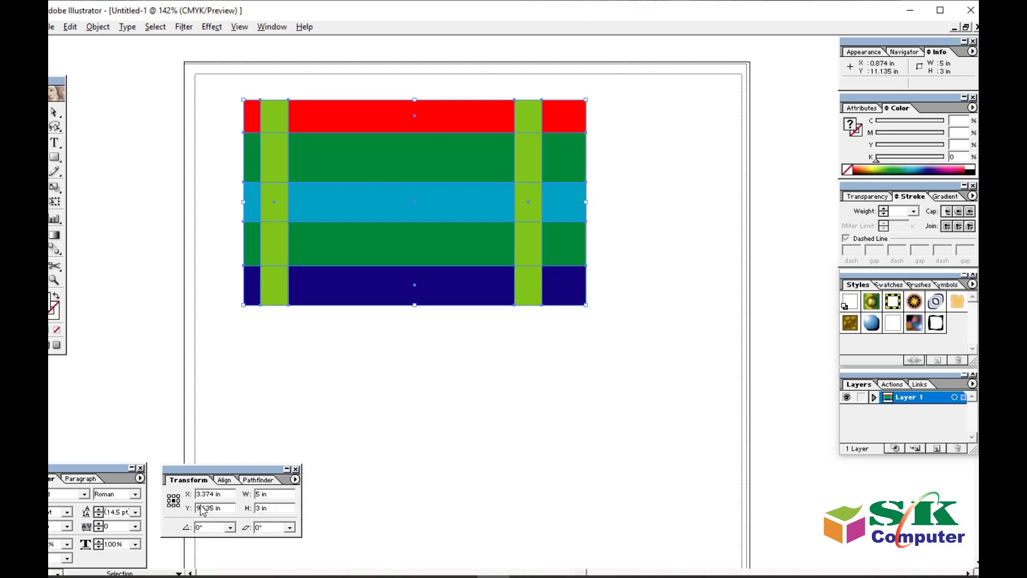
left_click(342, 409)
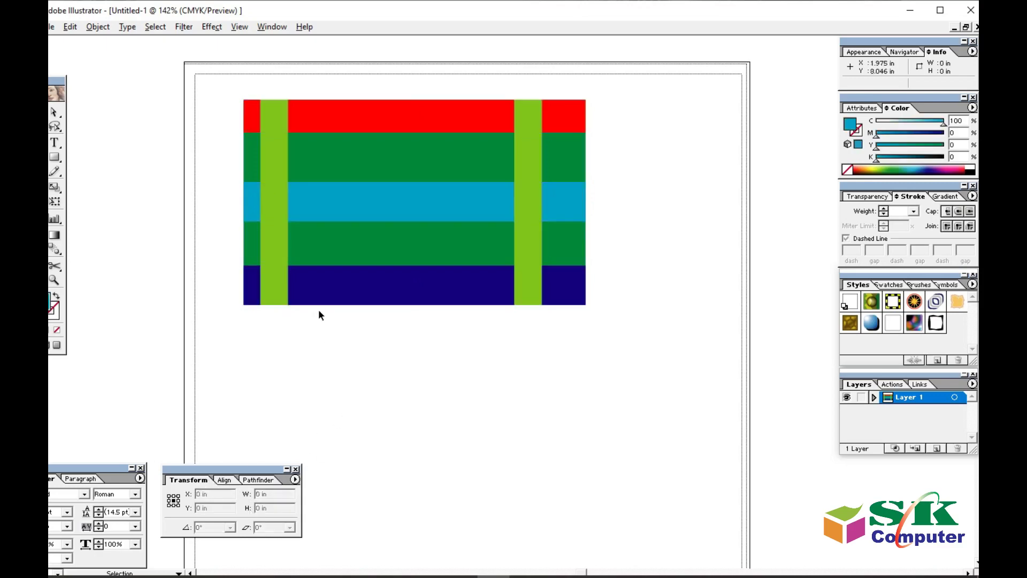
- Draw a new rectangle below the flag artwork and nudge it up and left
left_click(55, 158)
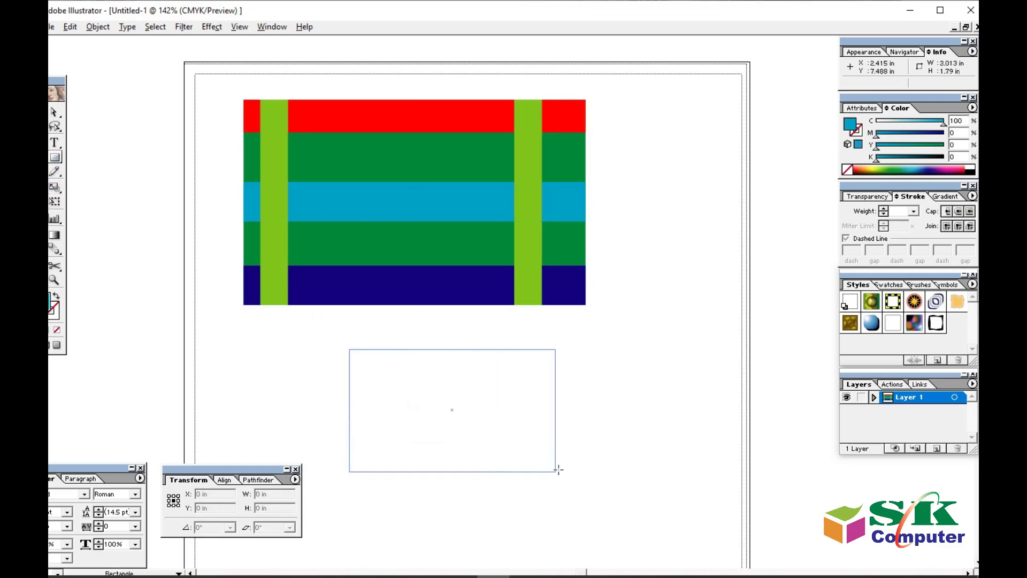
left_click_drag(348, 349, 563, 466)
left_click(54, 111)
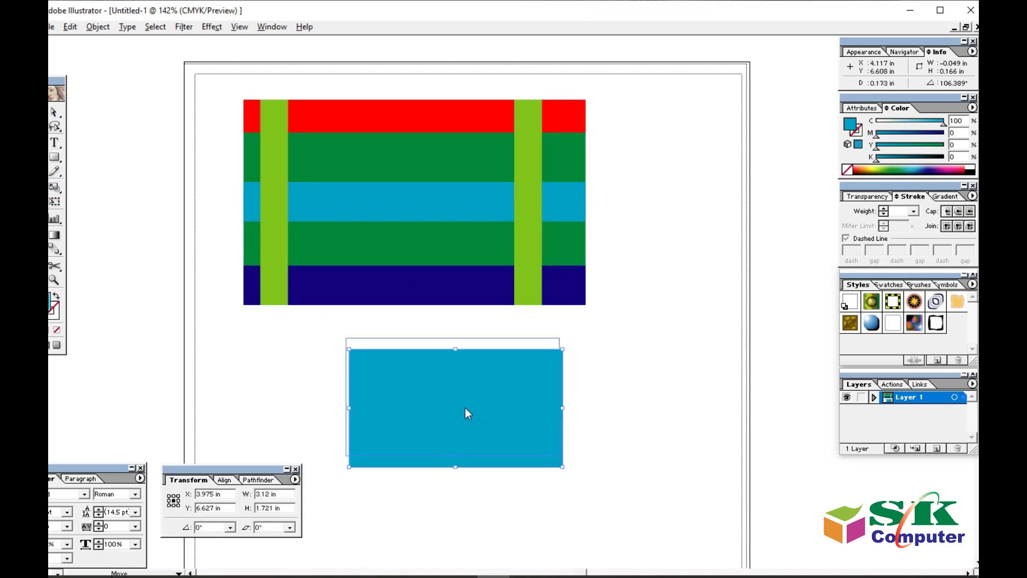
left_click_drag(380, 461, 367, 435)
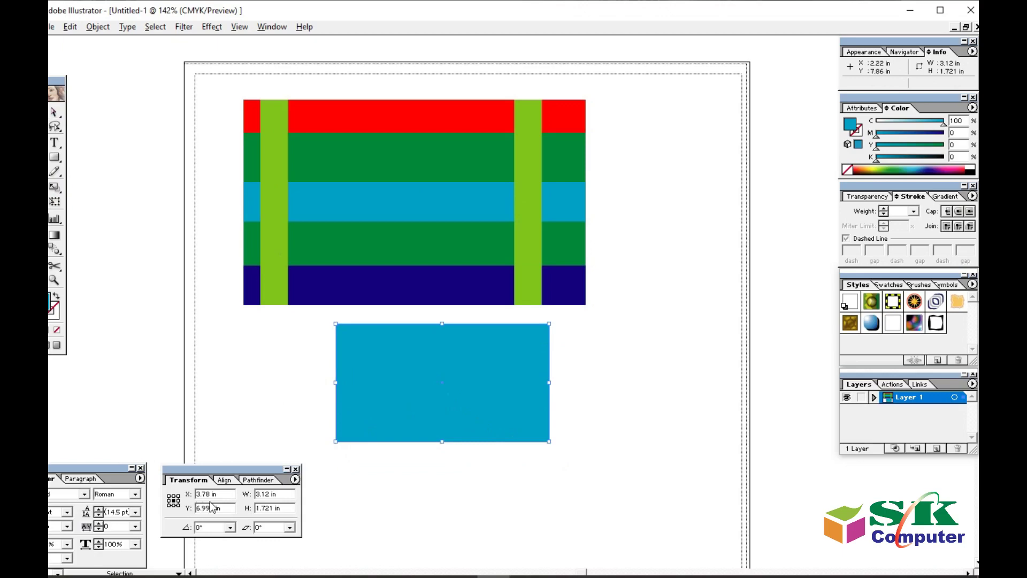
- Set the rectangle's X position to 5 in, then to 10 in
left_click_drag(230, 494, 155, 492)
type("5")
key("Return")
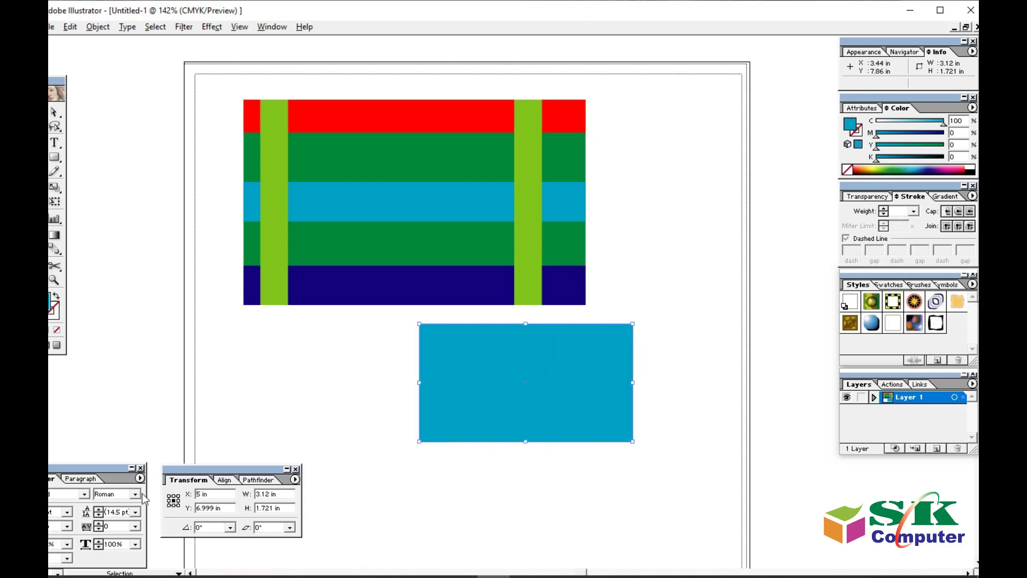
left_click_drag(230, 495, 117, 498)
type("10")
key("Return")
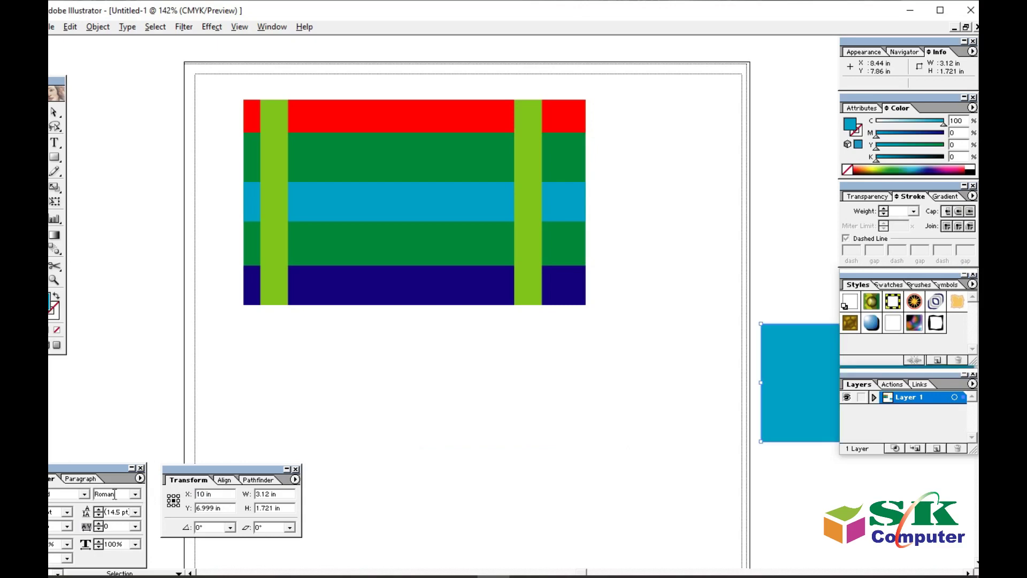
- Set the rectangle's Y to 10 in, then drag it back down below the flag
left_click_drag(796, 399, 305, 403)
left_click_drag(235, 508, 192, 508)
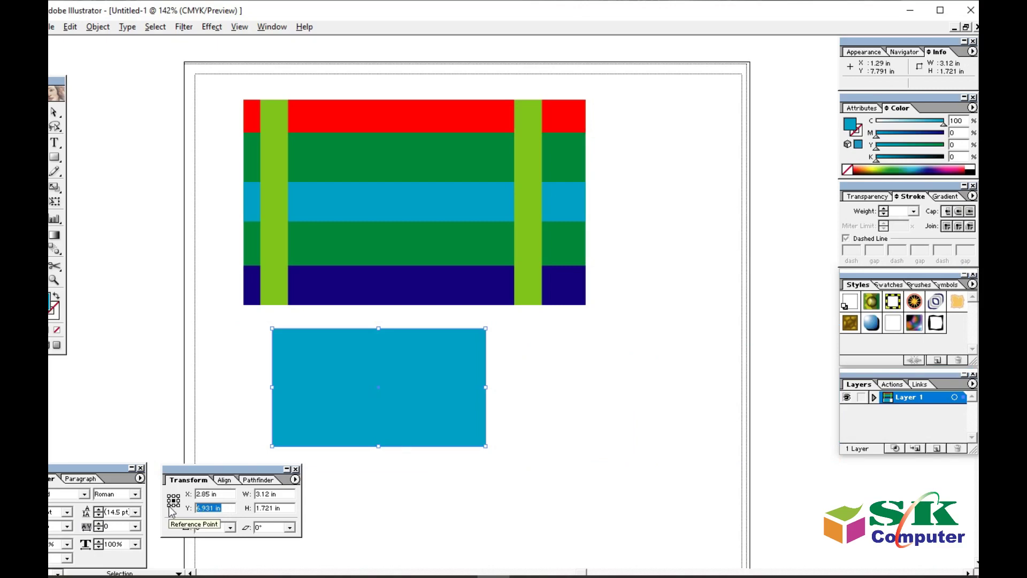
type("10")
key("Return")
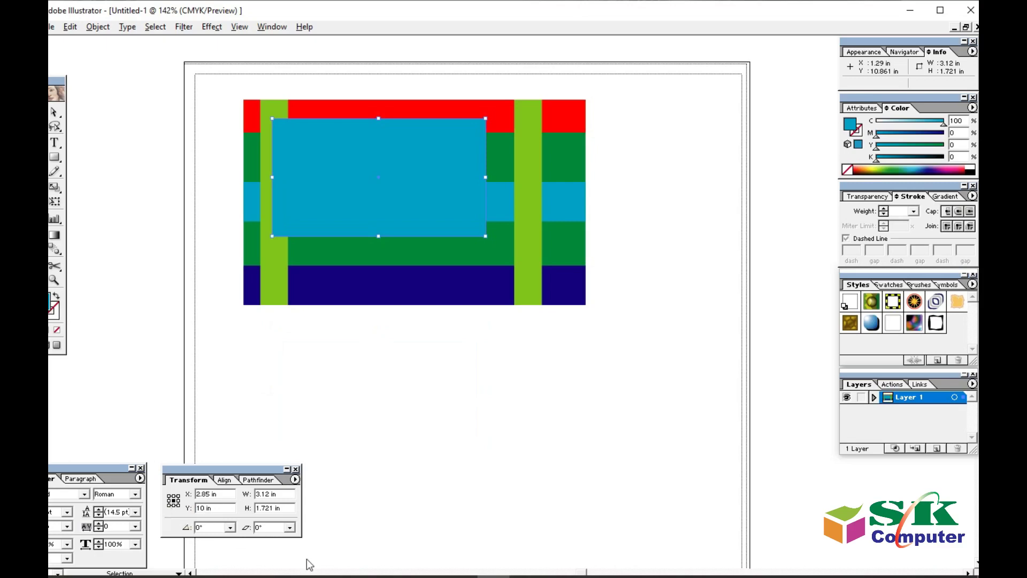
left_click_drag(403, 180, 446, 416)
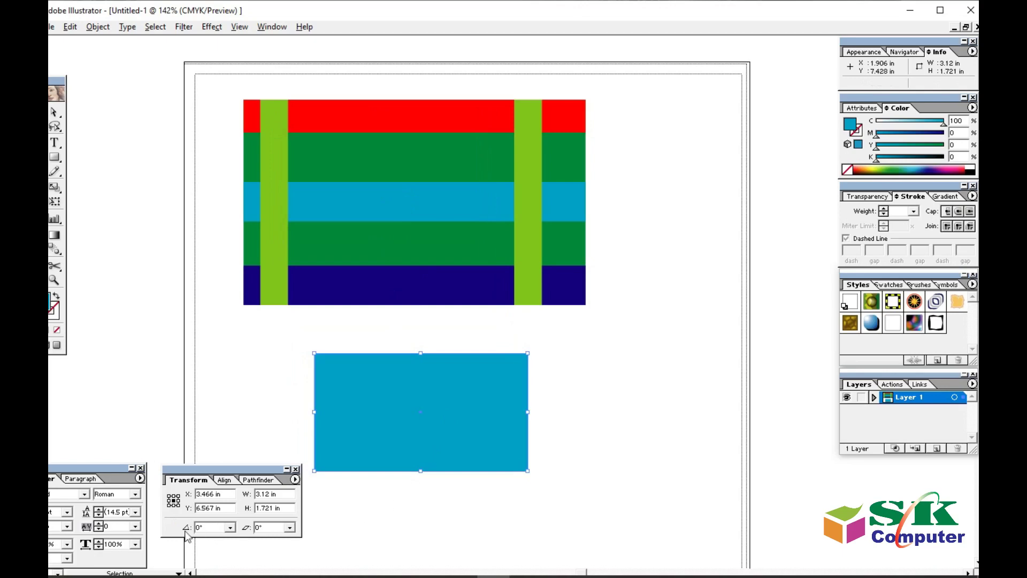
- Rotate the rectangle by 5° and then 15° as trial rotations
left_click(219, 525)
key("Return")
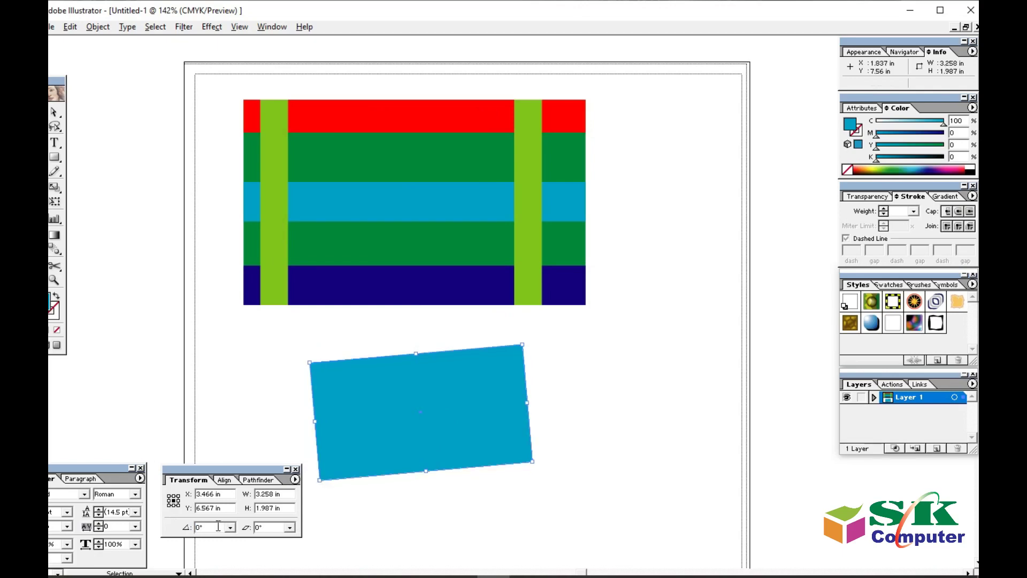
type("15")
key("Return")
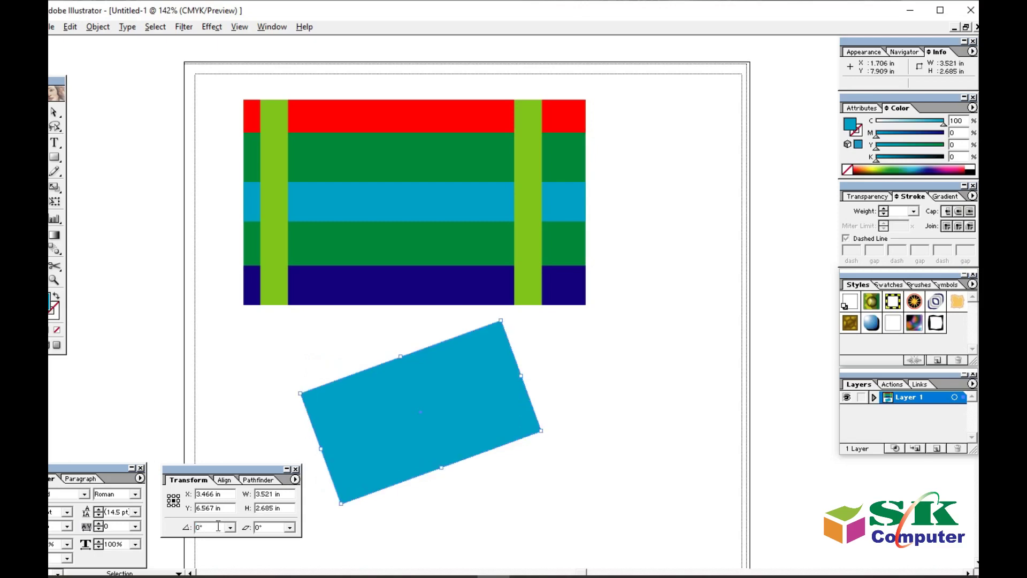
- Undo the rotations so the rectangle is upright at 0° again
type("0")
left_click(433, 505)
left_click(425, 430)
key("ctrl+z")
key("ctrl+z")
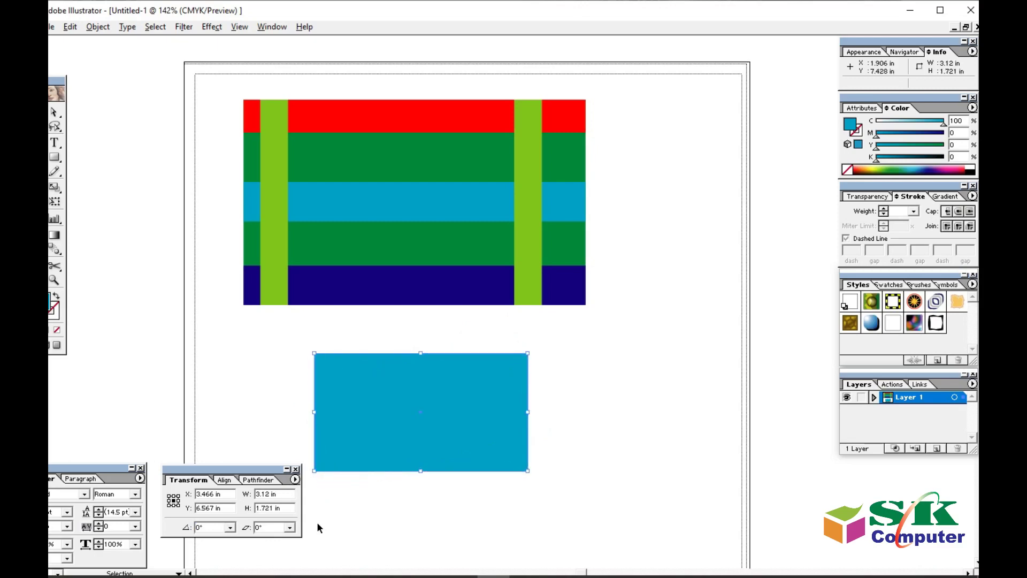
left_click(289, 528)
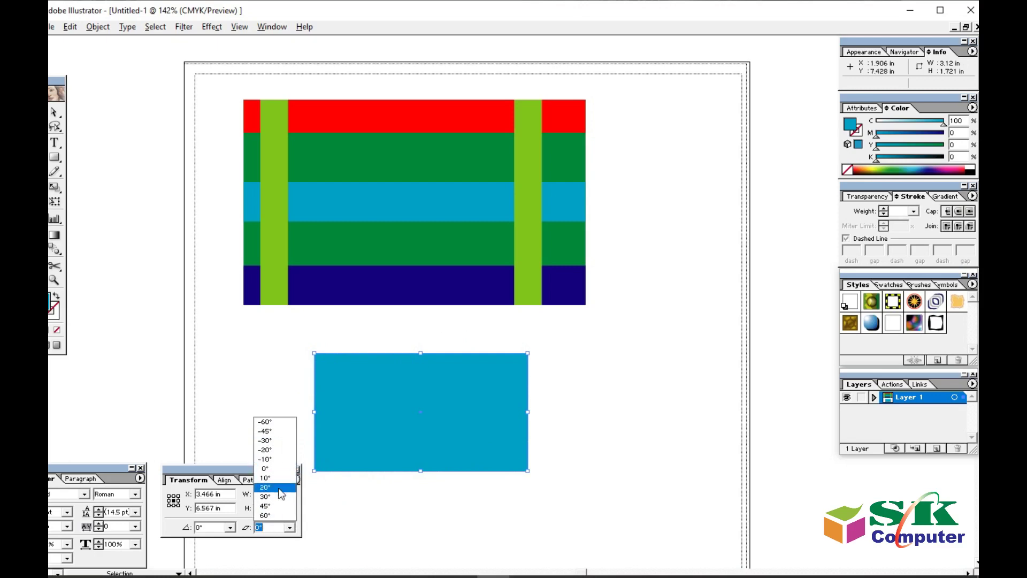
- Shear the rectangle by -30° and try reversing and changing the shear angle
left_click(277, 441)
left_click_drag(387, 402, 468, 406)
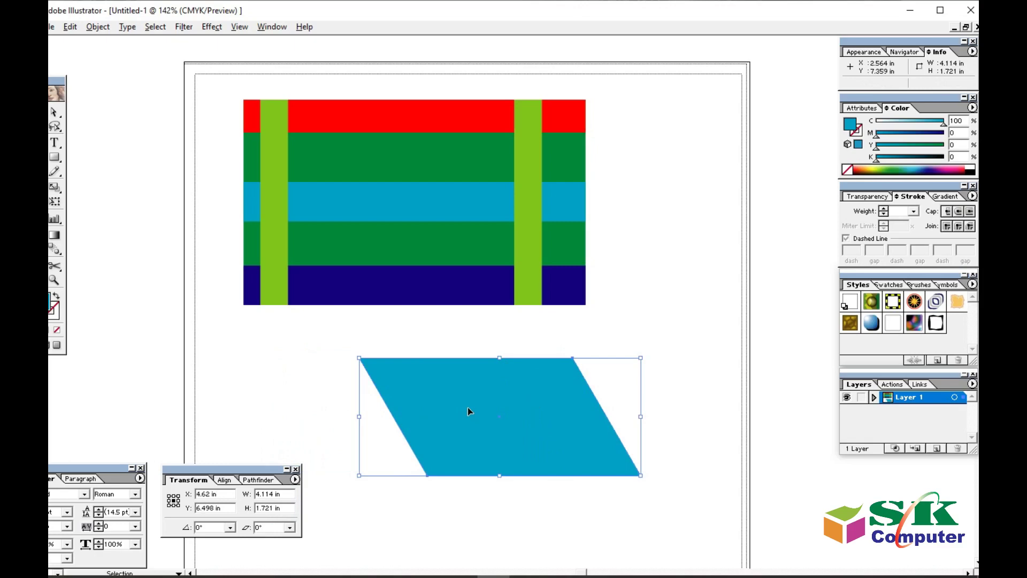
left_click(290, 528)
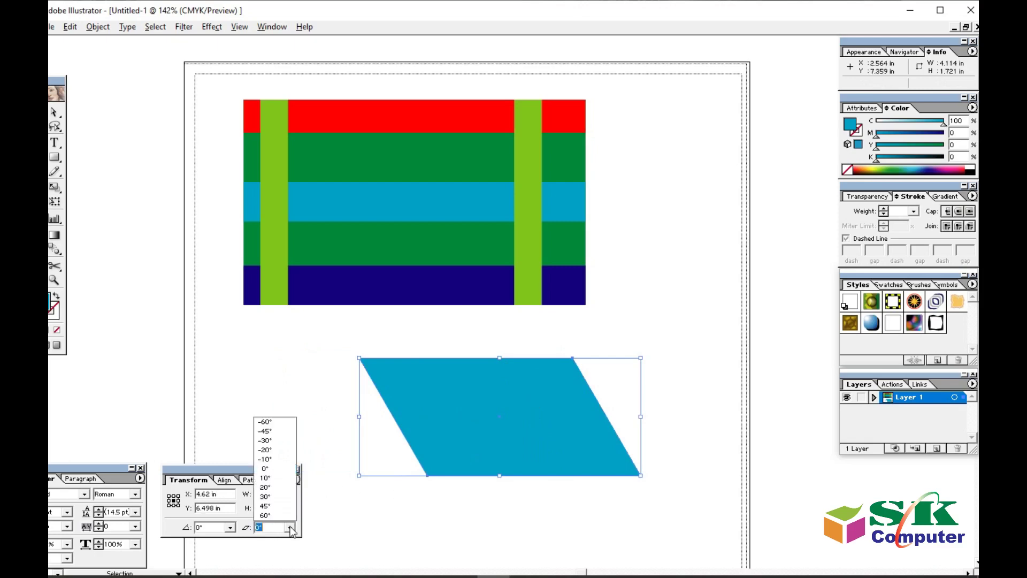
left_click(266, 506)
left_click(291, 529)
left_click(275, 441)
left_click(290, 528)
left_click(265, 505)
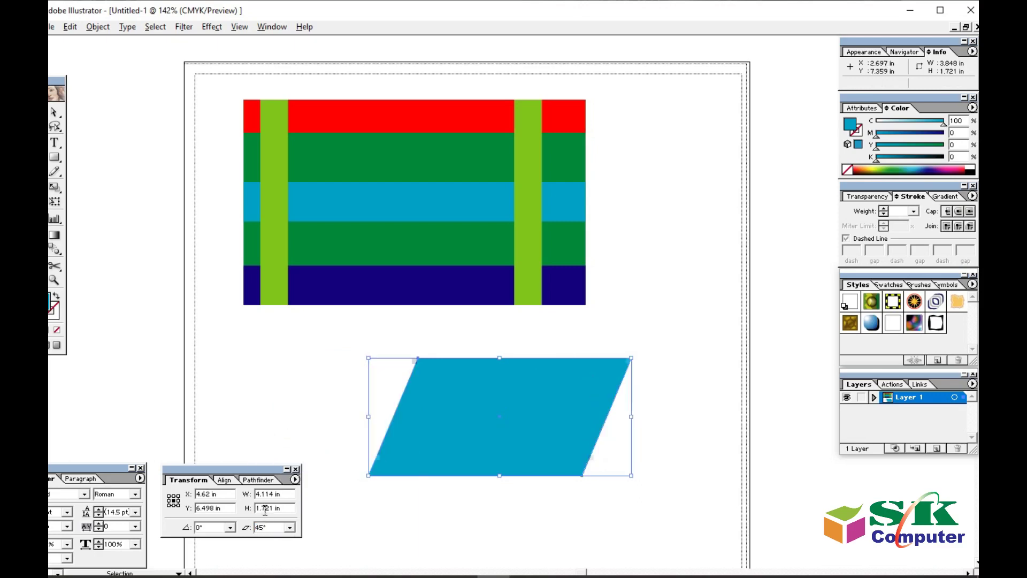
- Apply a gentler shear, then set the shear angle back to zero
left_click(289, 527)
left_click(279, 443)
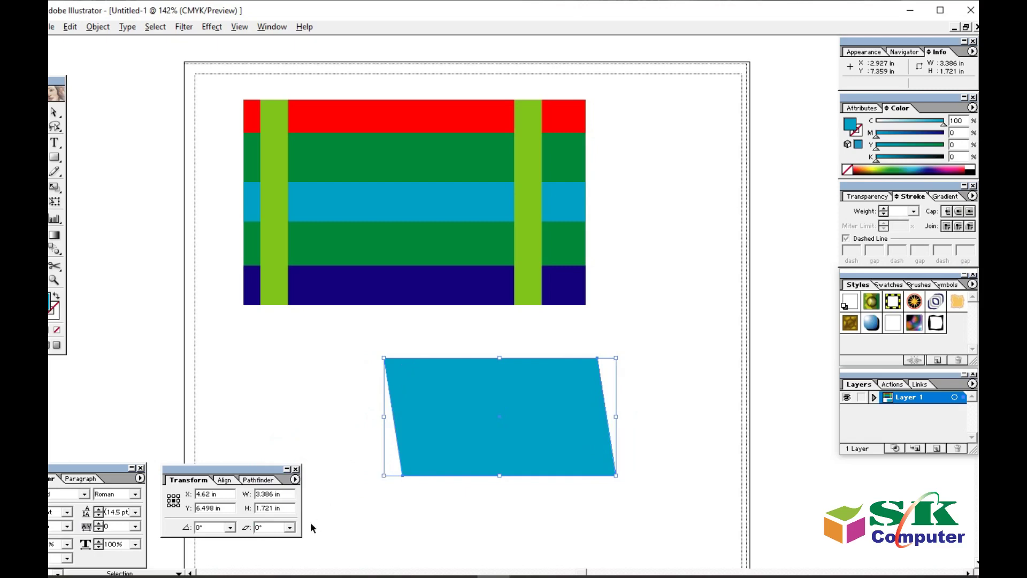
left_click(289, 528)
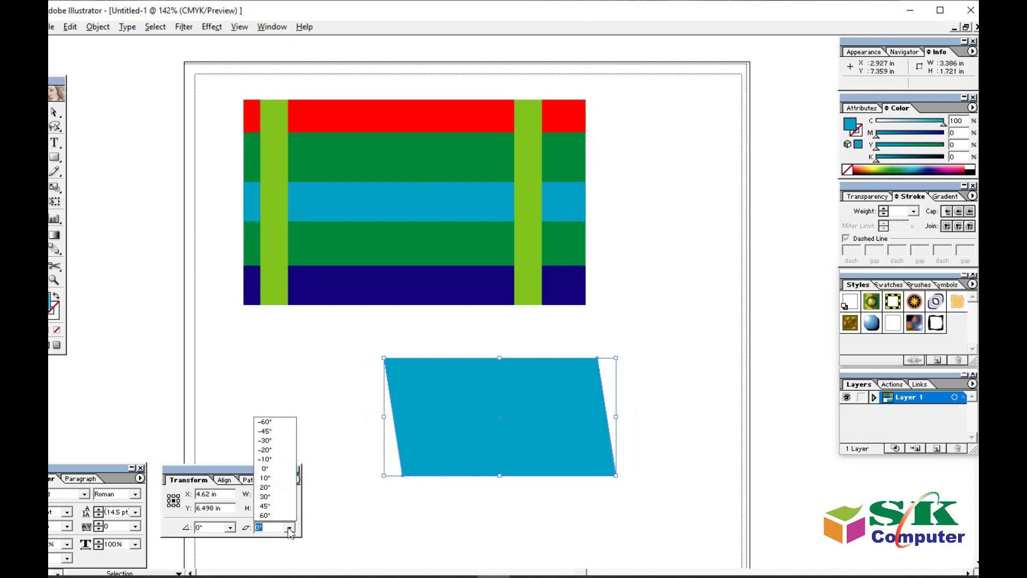
left_click(269, 470)
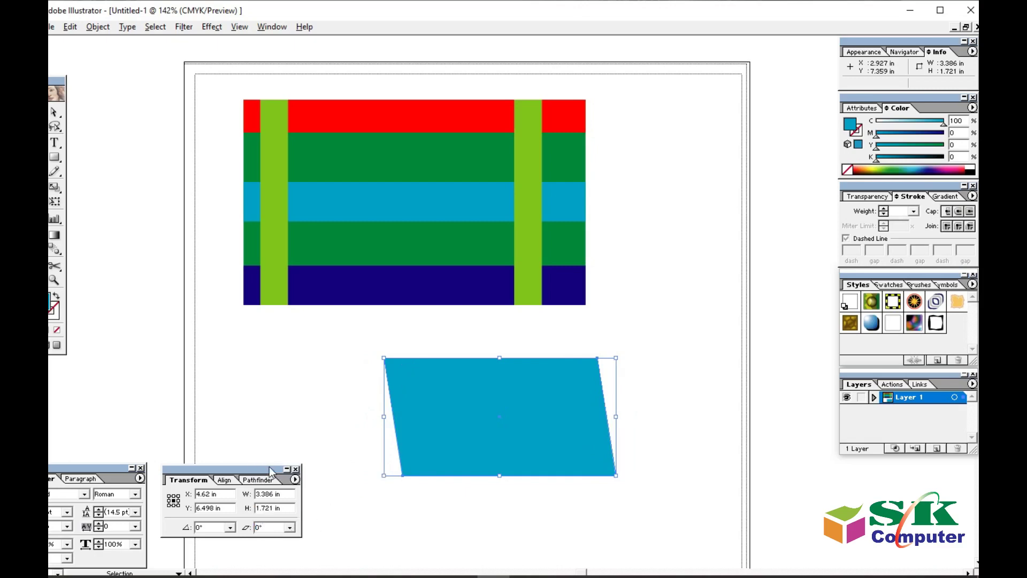
left_click(292, 528)
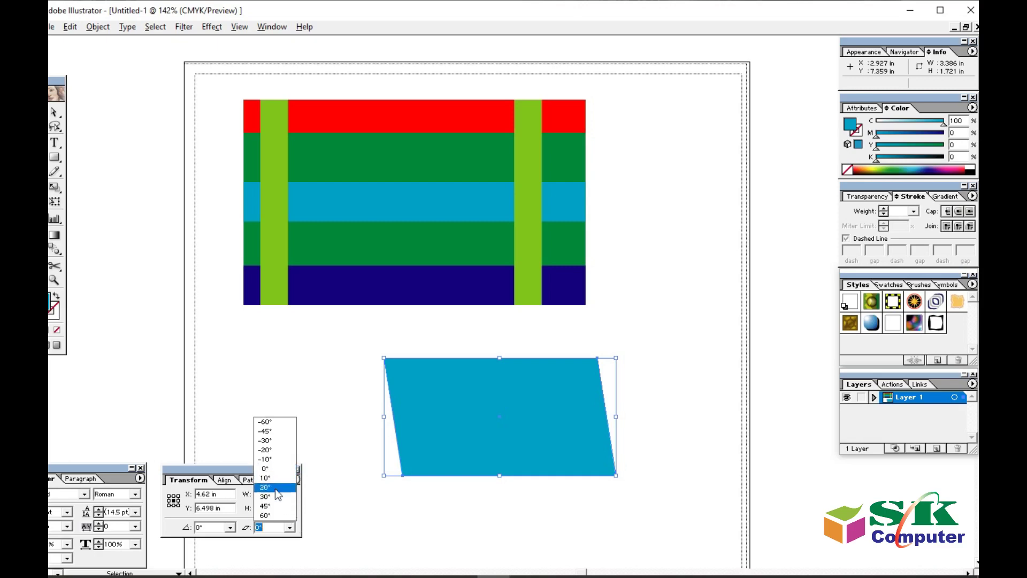
left_click(277, 468)
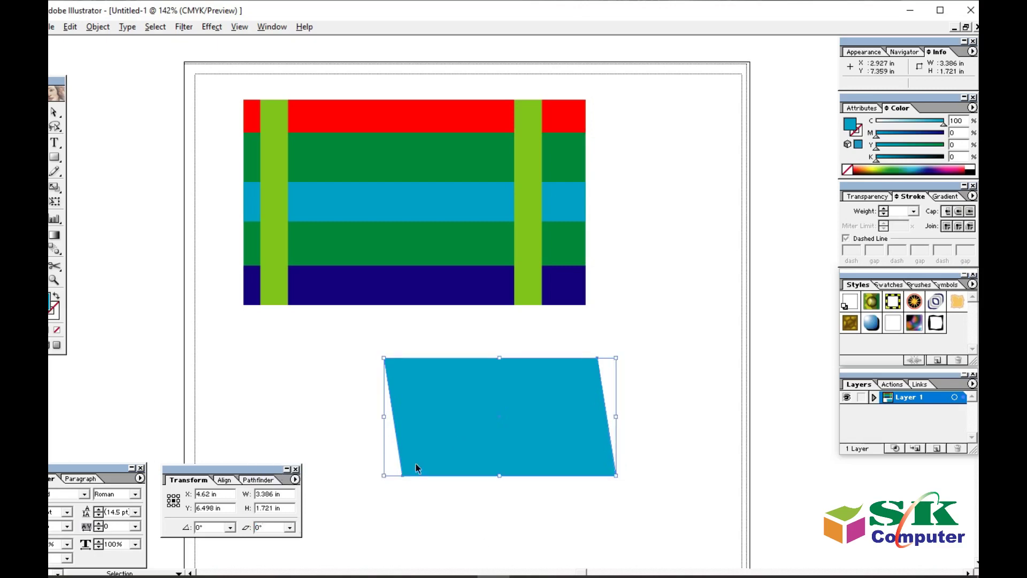
- Try Rotate presets including -90°, nudge the shape, then delete it
left_click(230, 527)
left_click(214, 513)
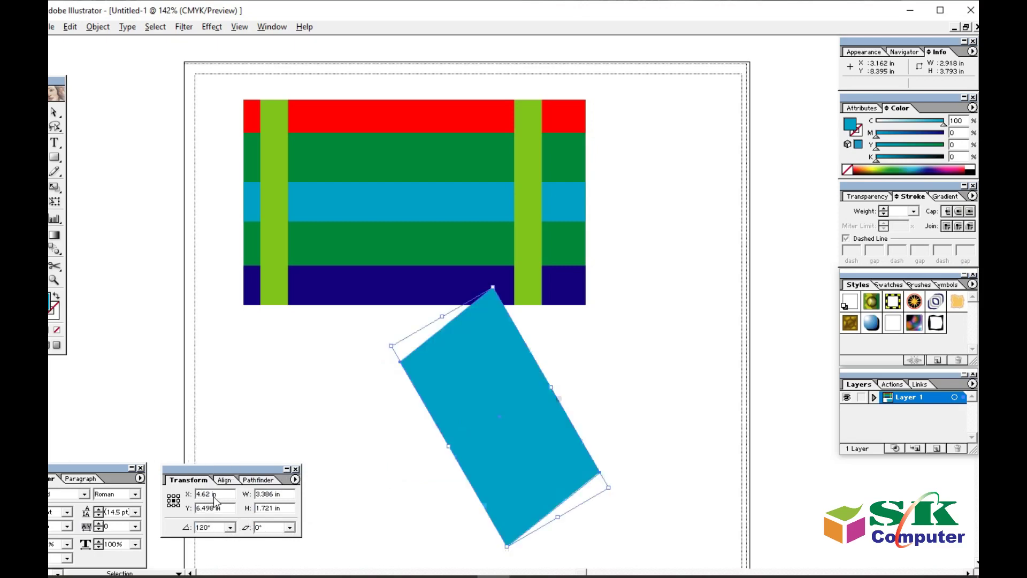
left_click(230, 528)
left_click(205, 420)
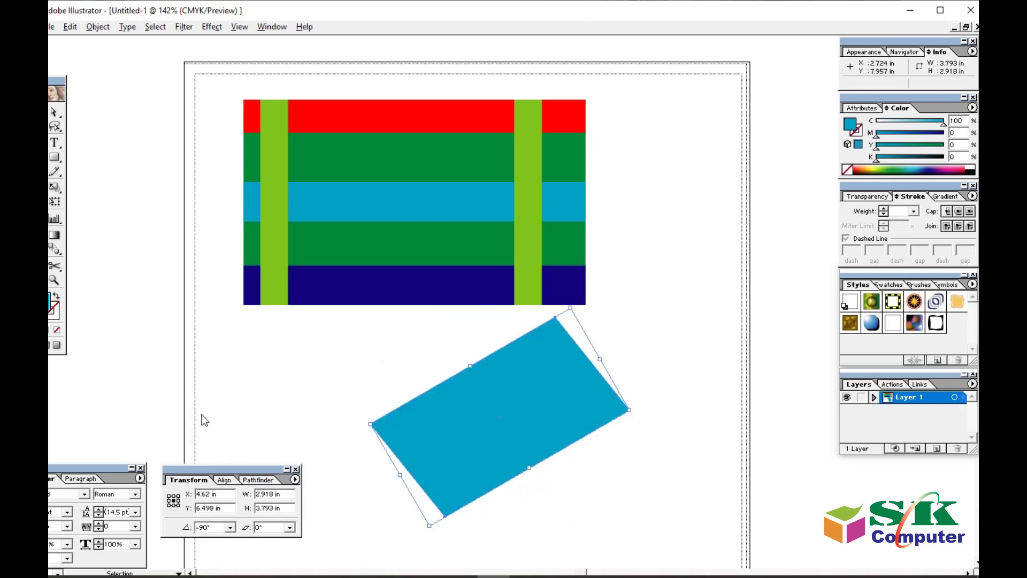
left_click(230, 528)
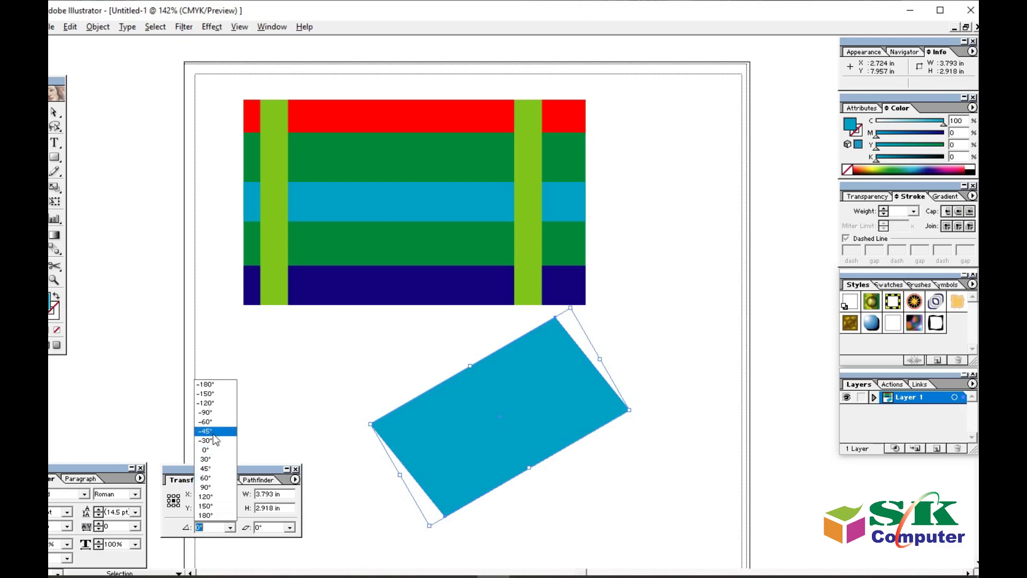
left_click(214, 436)
mouse_move(473, 419)
left_mouse_down()
mouse_move(428, 456)
mouse_move(513, 444)
left_mouse_up()
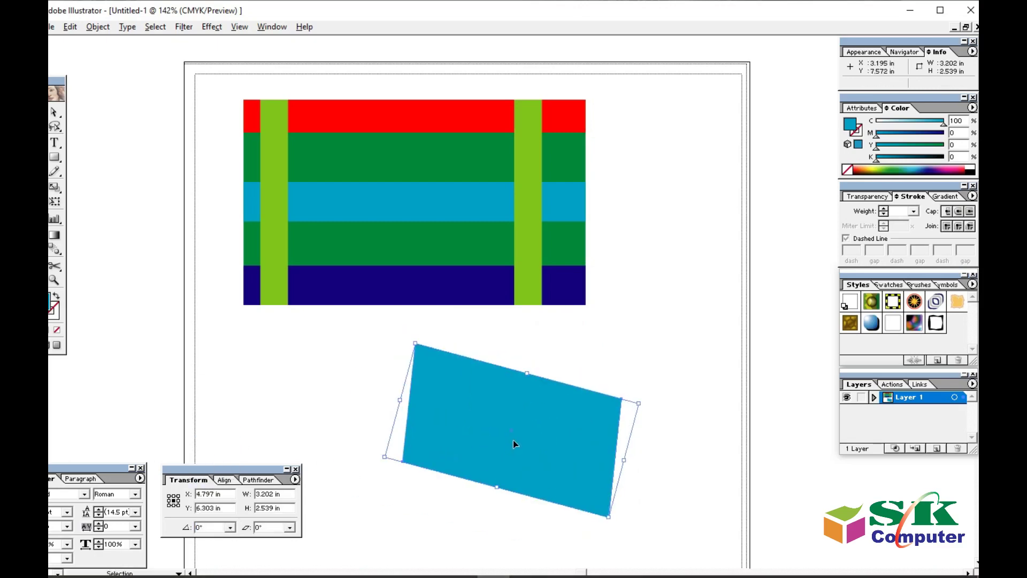
key("Delete")
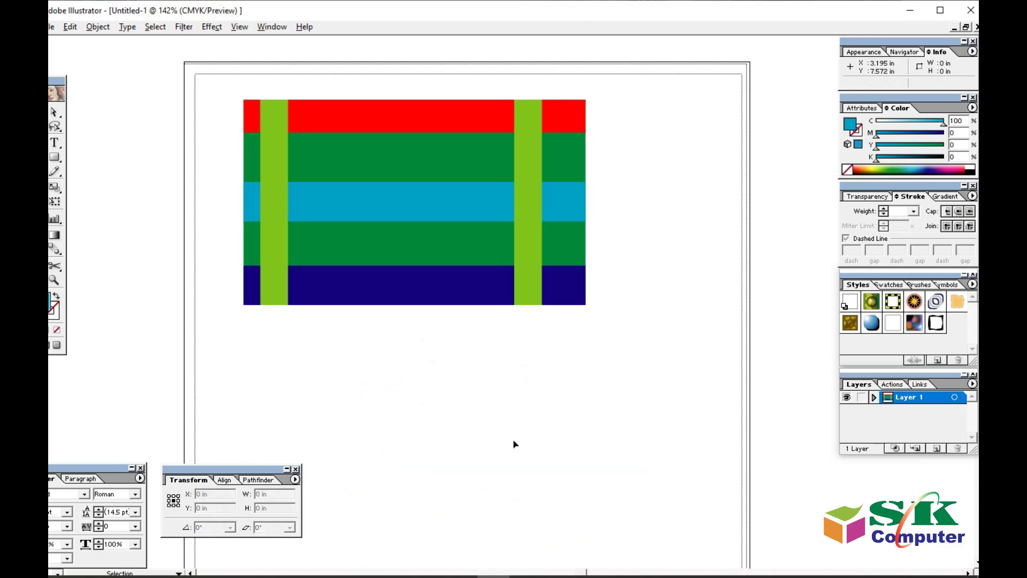
- Marquee-select the striped flag artwork and move it down and right on the page
left_click(224, 482)
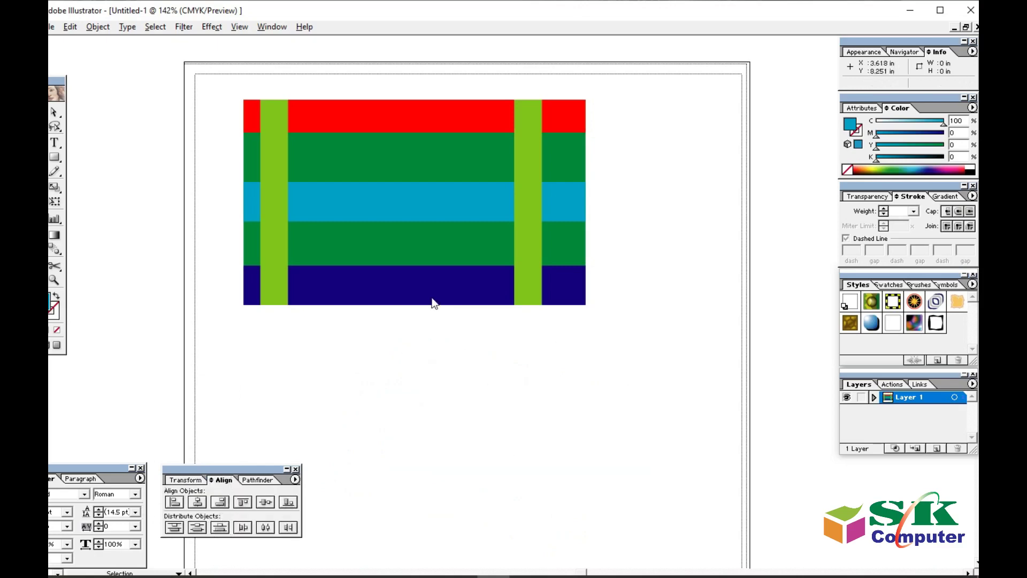
mouse_move(220, 90)
left_mouse_down()
mouse_move(412, 236)
mouse_move(586, 348)
left_mouse_up()
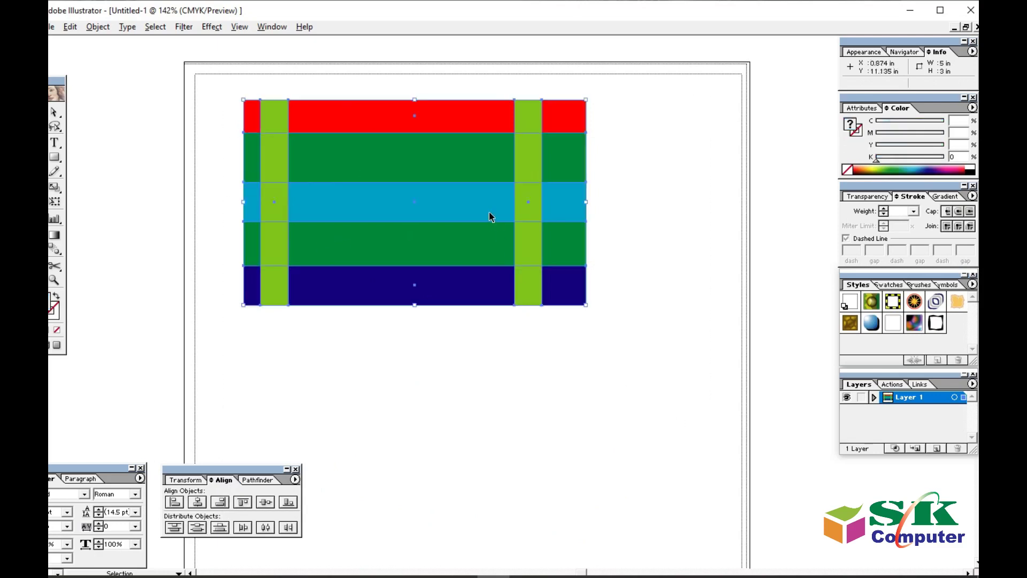
left_click_drag(490, 216, 542, 434)
left_click(91, 165)
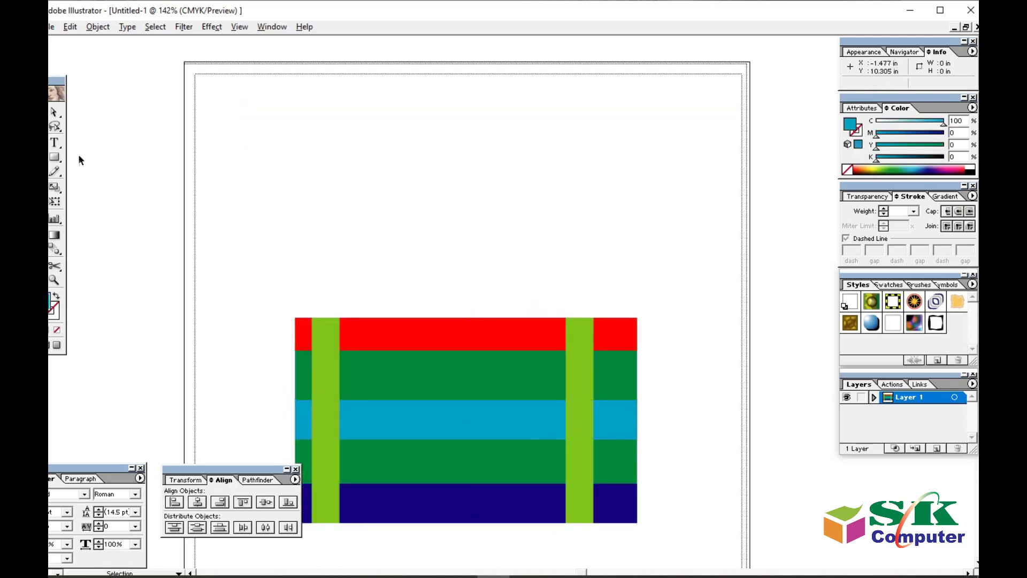
left_click(56, 143)
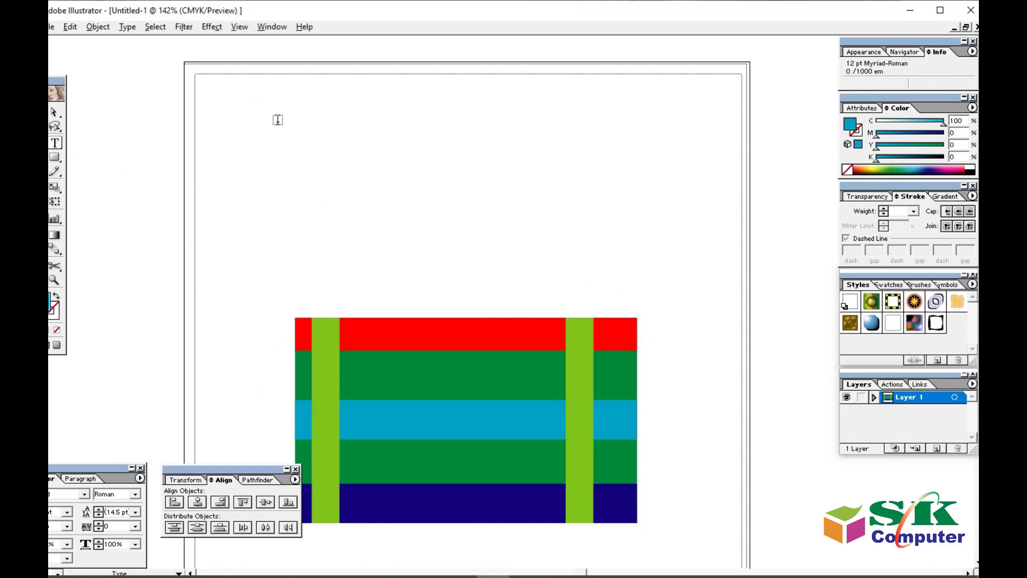
left_click(54, 112)
left_click_drag(264, 275, 631, 520)
left_click_drag(450, 375, 484, 509)
left_click(55, 157)
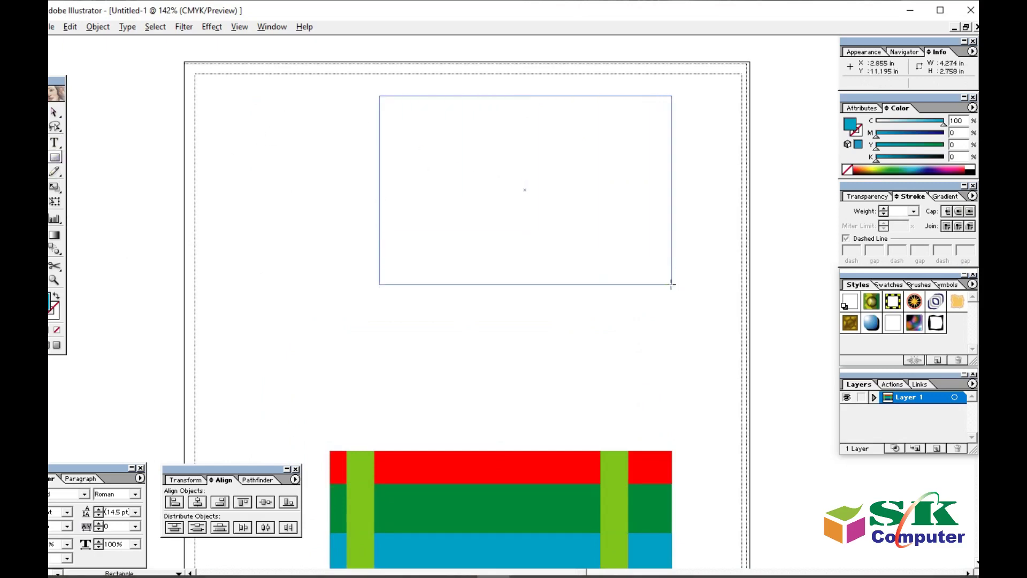
- Draw a rectangle near the page top and size it to 3.25 × 2 in
left_click_drag(379, 96, 673, 285)
left_click(54, 112)
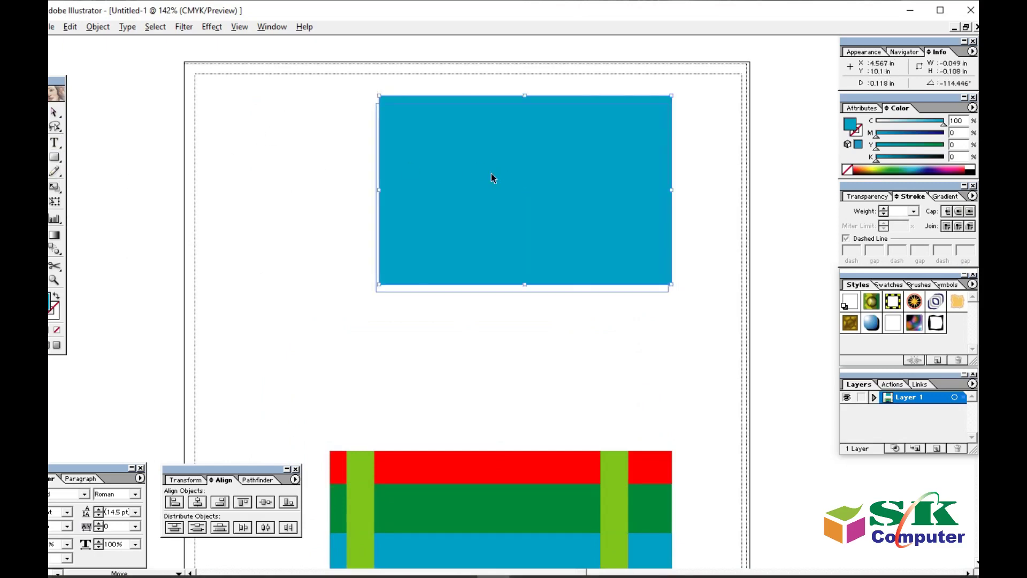
left_click_drag(488, 167, 473, 182)
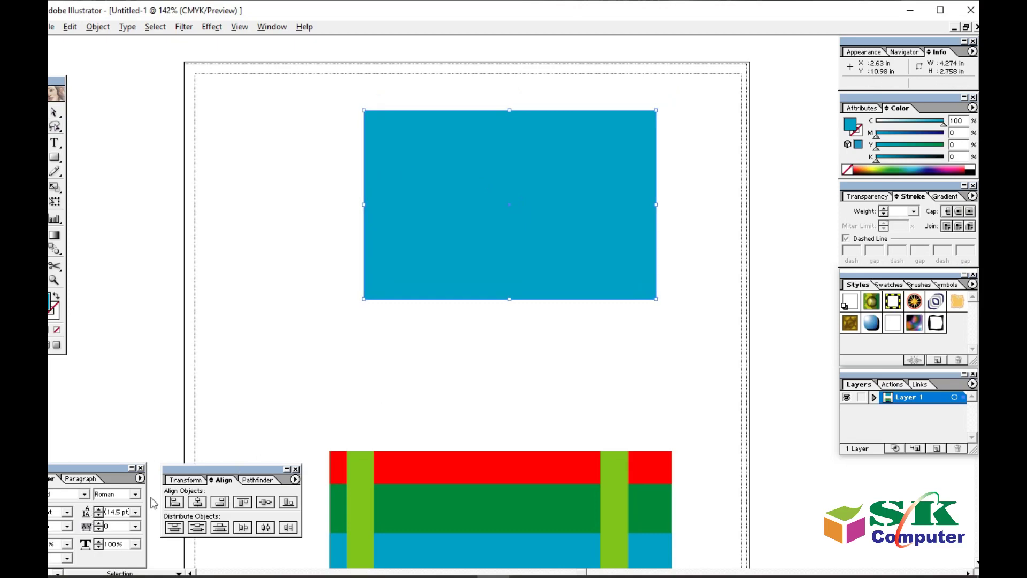
left_click(195, 480)
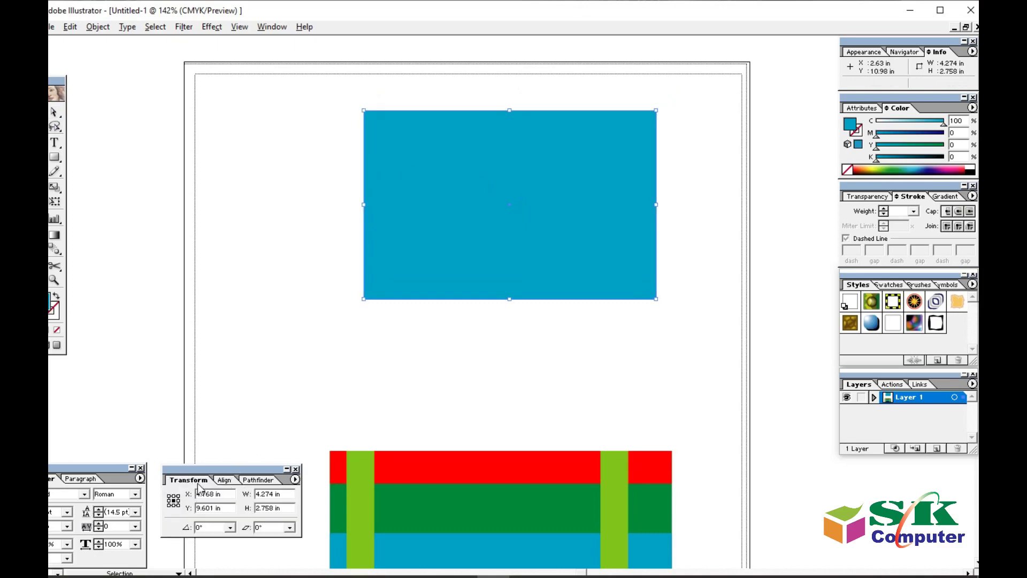
key("shift+Home")
type("3.")
key("Tab")
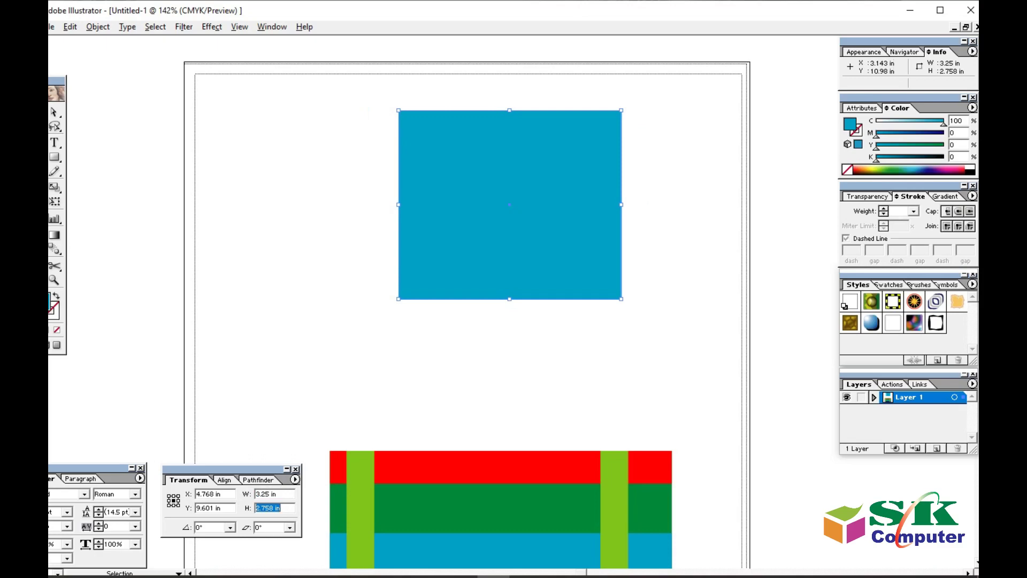
type("2")
key("Return")
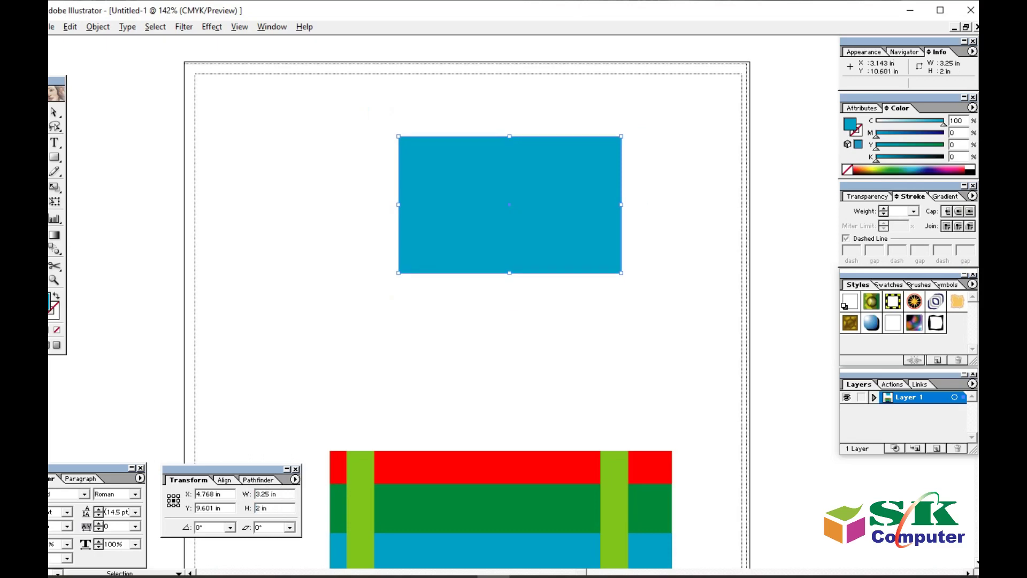
- Reposition the rectangle and adjust its CMYK fill sliders to a pale cream
left_click_drag(344, 101, 673, 281)
left_click_drag(565, 224, 539, 222)
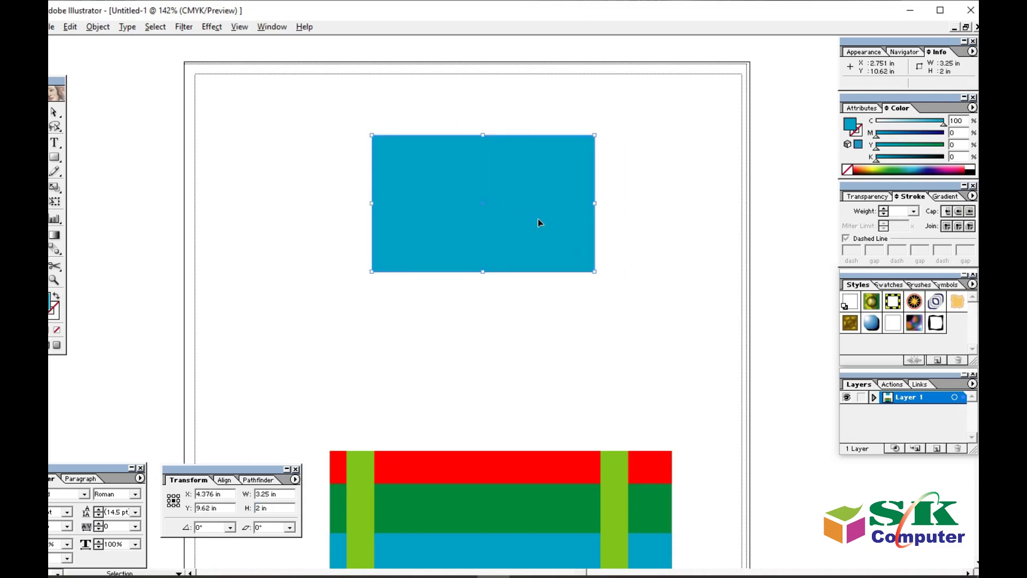
key("ctrl+equal")
left_click_drag(488, 210, 518, 183)
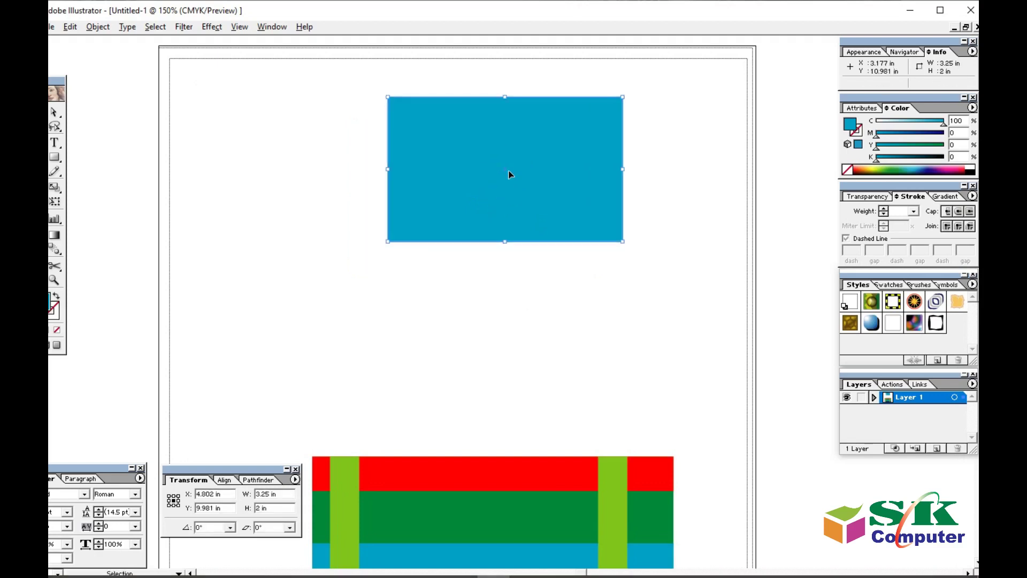
left_click_drag(509, 175, 512, 206)
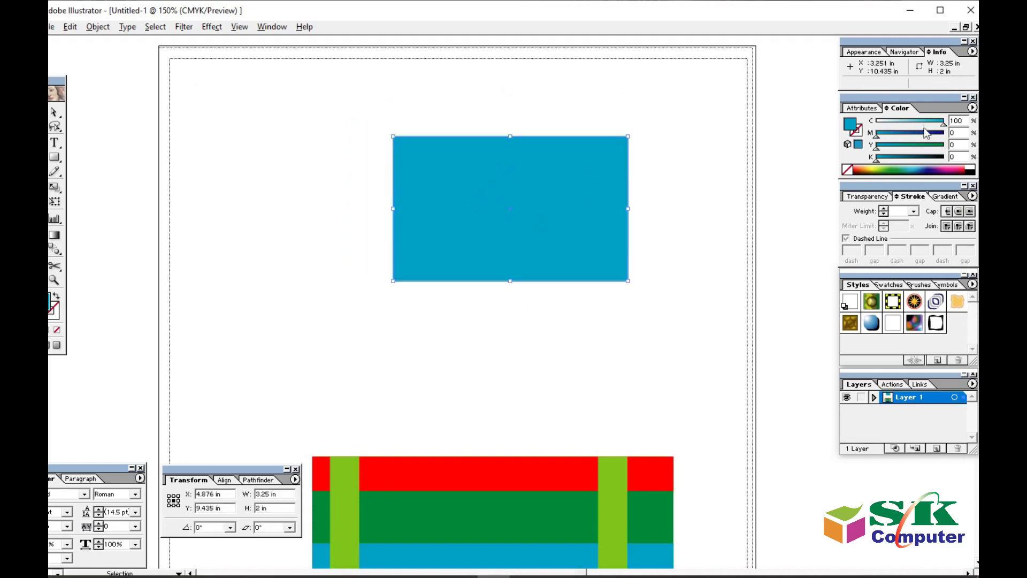
left_click_drag(944, 123, 897, 124)
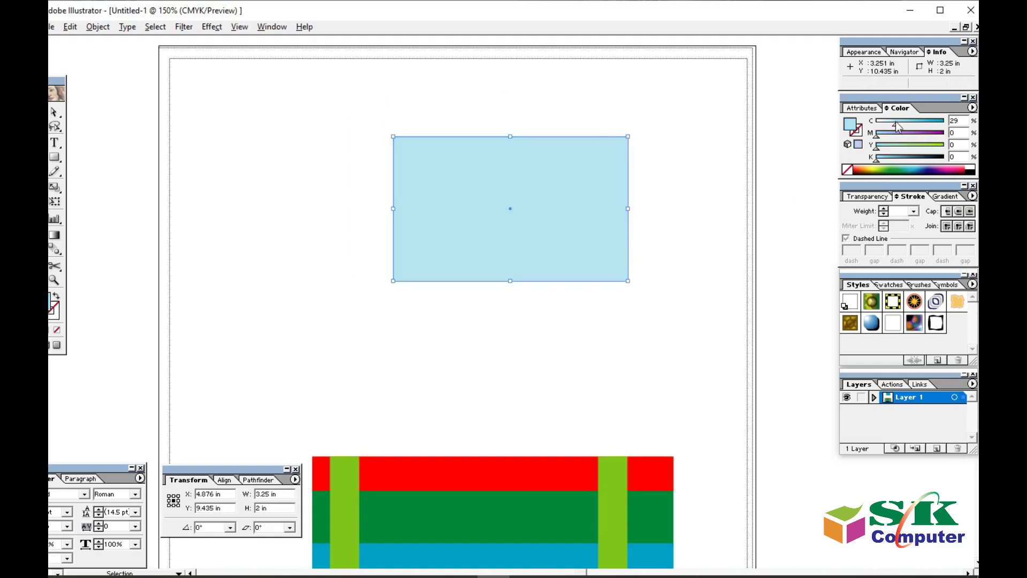
mouse_move(876, 148)
left_mouse_down()
mouse_move(892, 149)
mouse_move(875, 123)
mouse_move(899, 150)
left_mouse_up()
left_click_drag(578, 196, 536, 238)
- Add a thin strip along the card's bottom filled dark green (C100 M22 Y100), zooming in
left_click(541, 377)
left_click(464, 278)
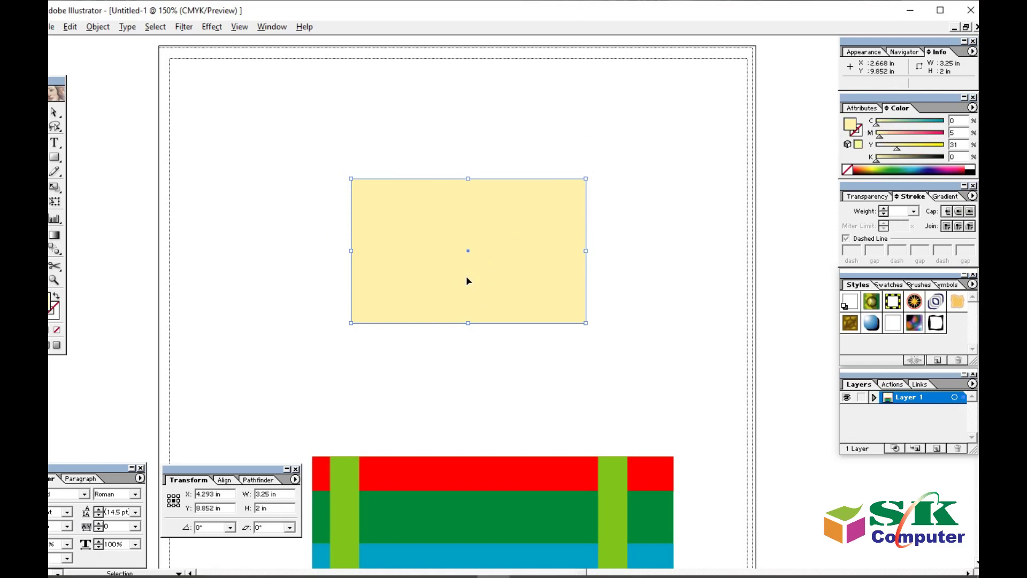
left_click_drag(468, 179, 462, 295)
mouse_move(878, 137)
left_mouse_down()
mouse_move(945, 136)
mouse_move(944, 149)
mouse_move(891, 136)
mouse_move(943, 124)
left_mouse_up()
left_click(637, 241)
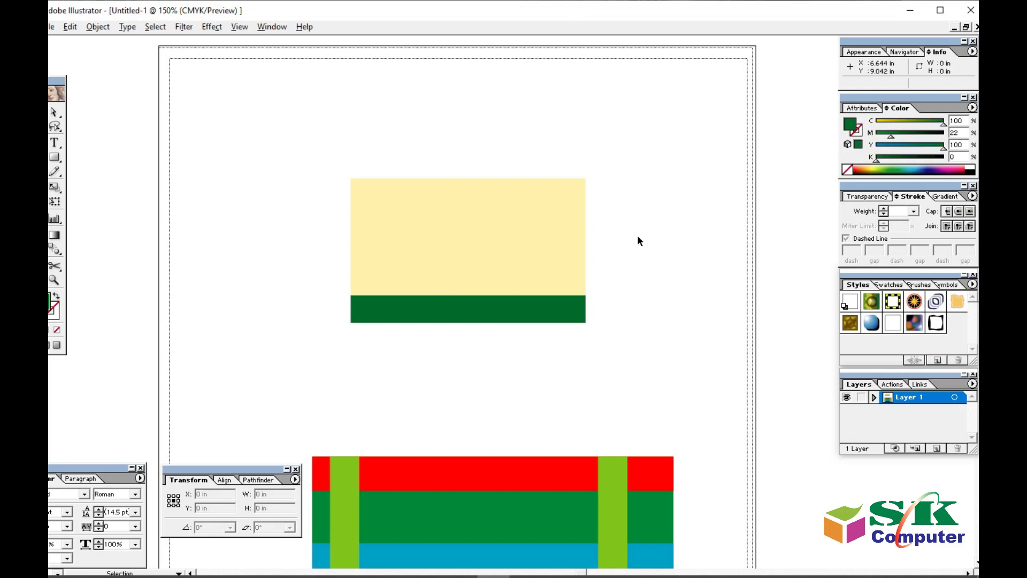
key("ctrl+plus")
key("ctrl+plus")
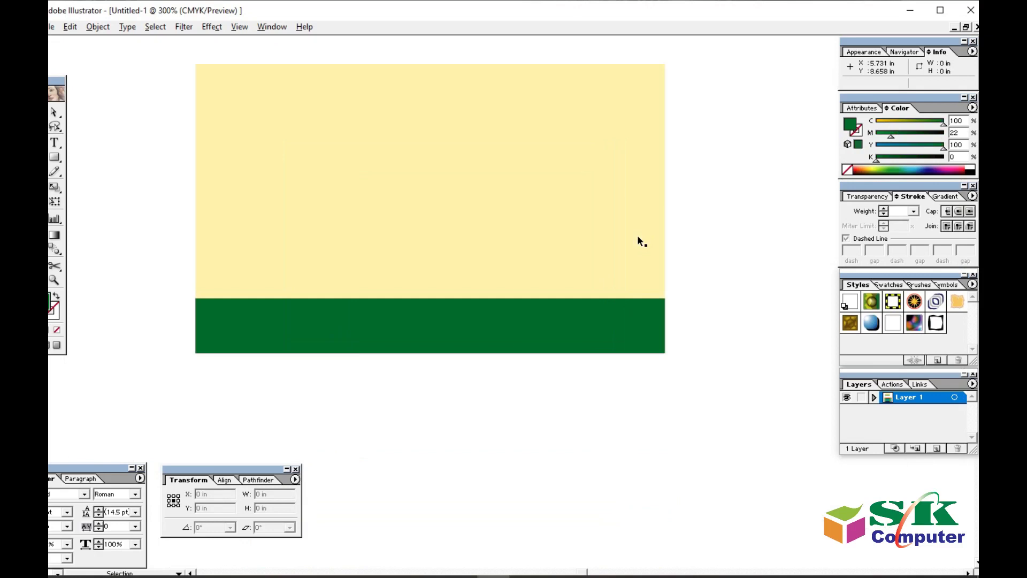
left_click_drag(442, 196, 473, 277)
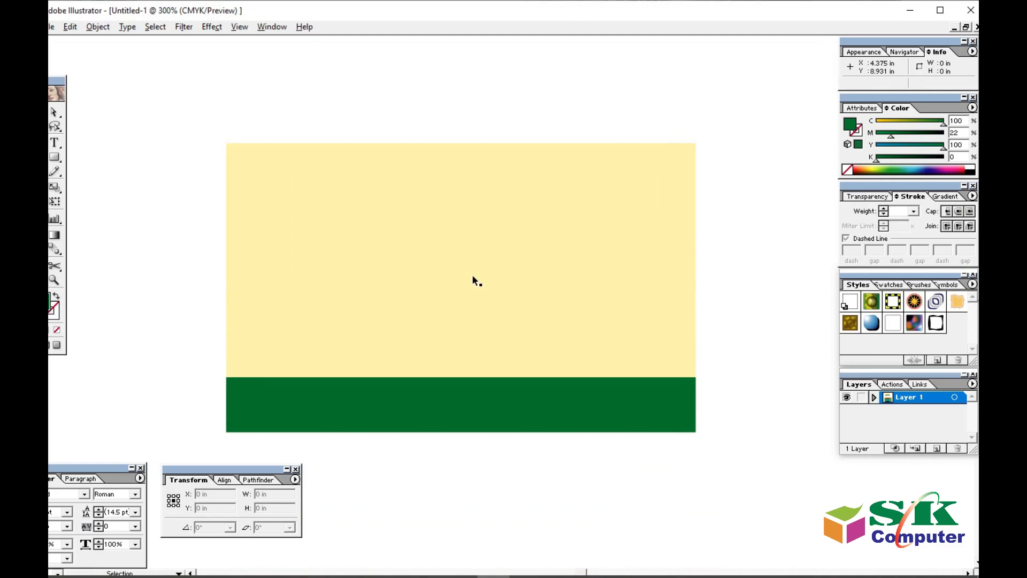
- Switch to the Type tool
left_click(54, 142)
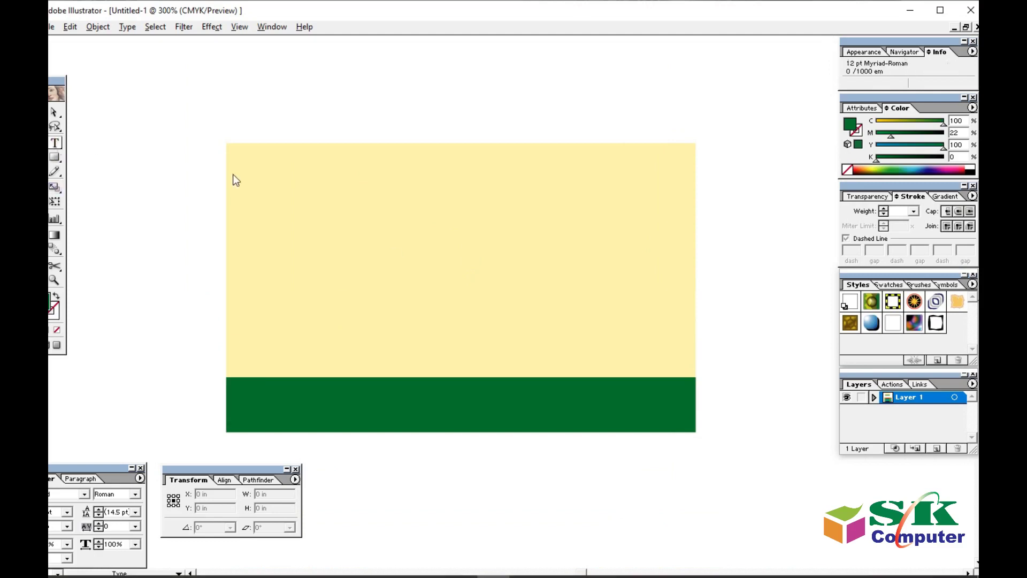
- Type the person's name as a text line near the card's top right
left_click(513, 180)
type("sljdf")
key("ctrl+a")
key("Escape")
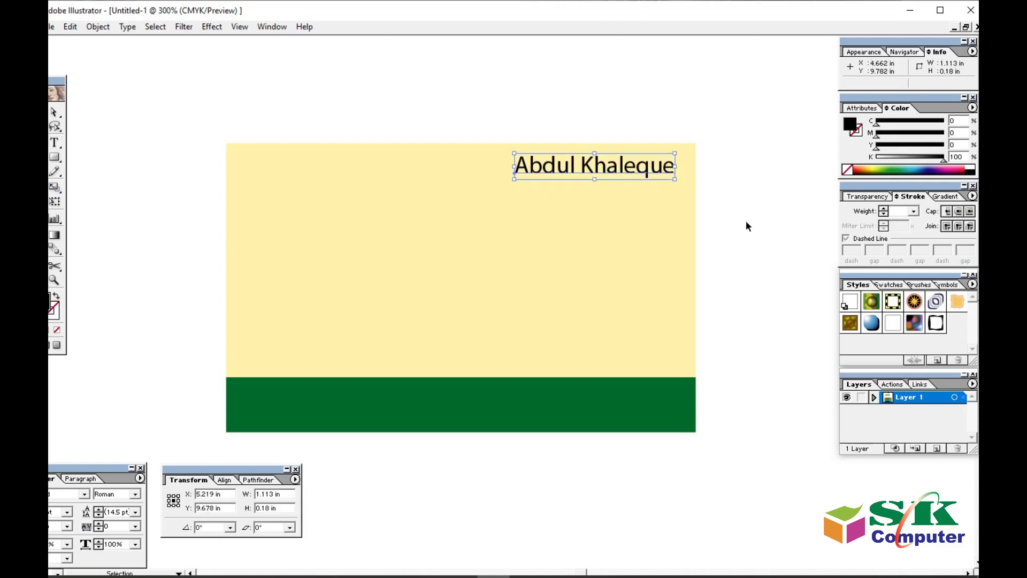
- Add 'Director' on a new line below the name and select the text block
left_click(744, 222)
double_click(625, 169)
key("Return")
type("Direc")
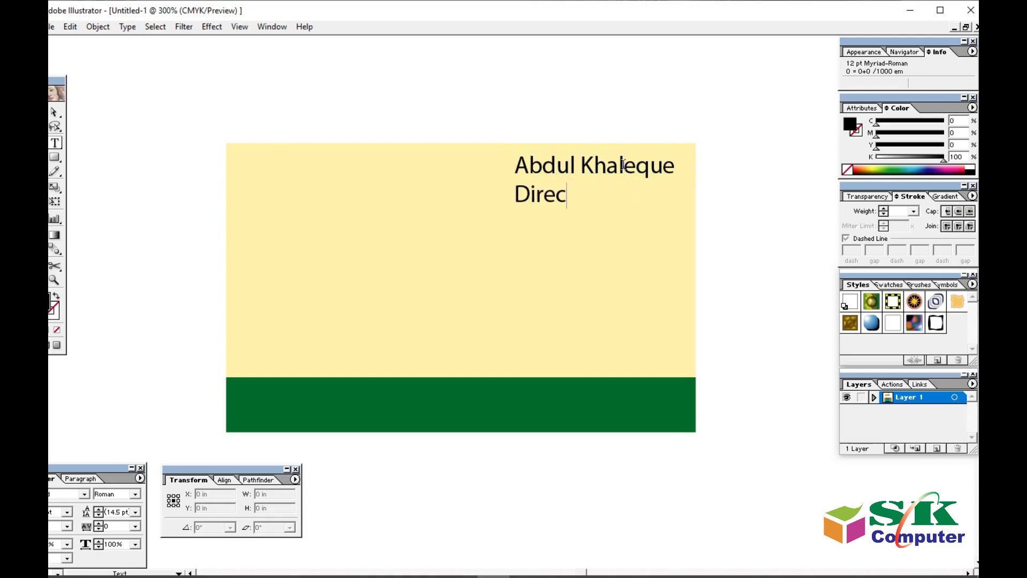
type("tor")
left_click(624, 166, "ctrl")
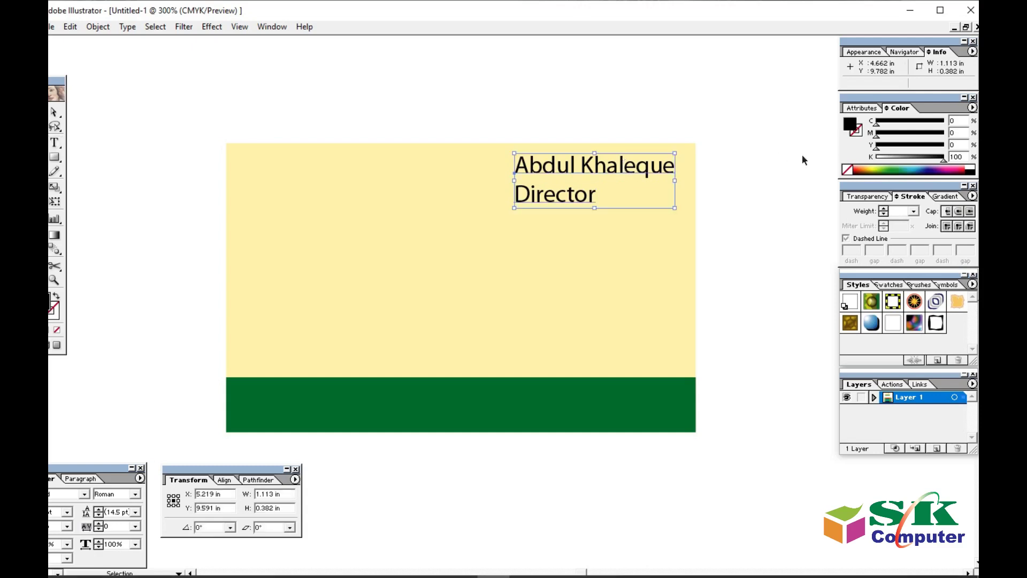
left_click_drag(713, 120, 676, 250)
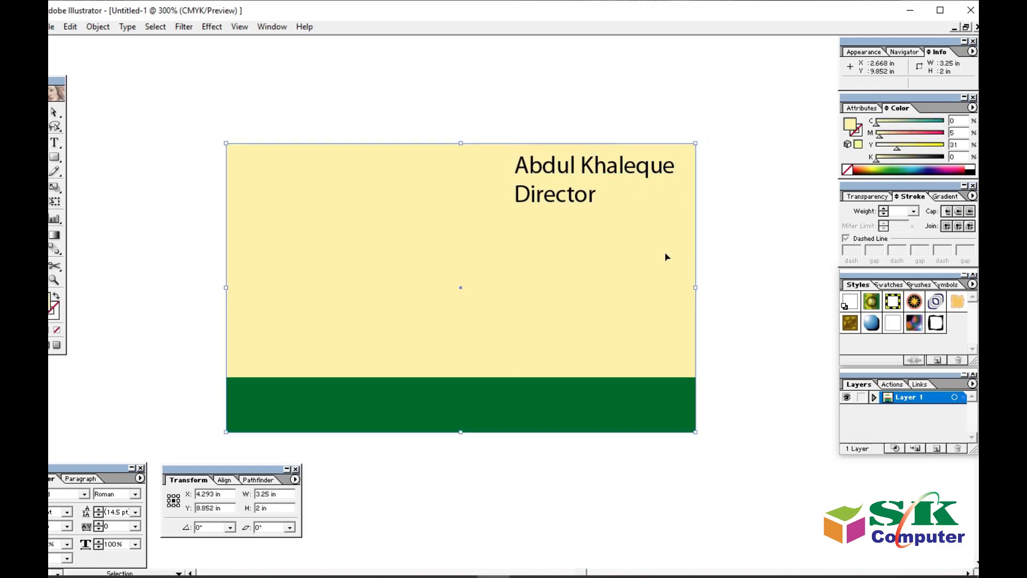
left_click(576, 171)
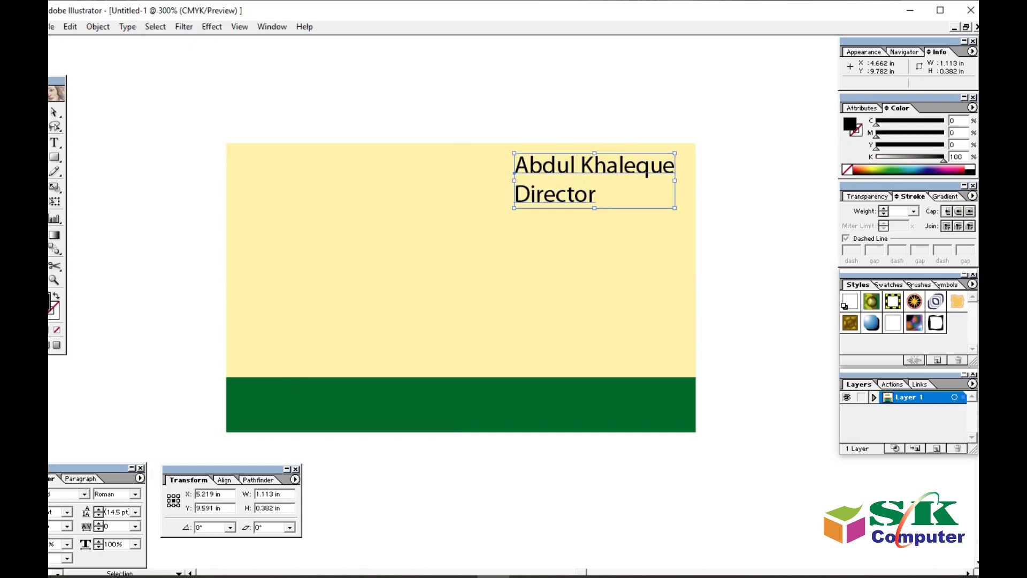
- Right-align the name and Director lines and move them to the card's right edge
left_click(80, 479)
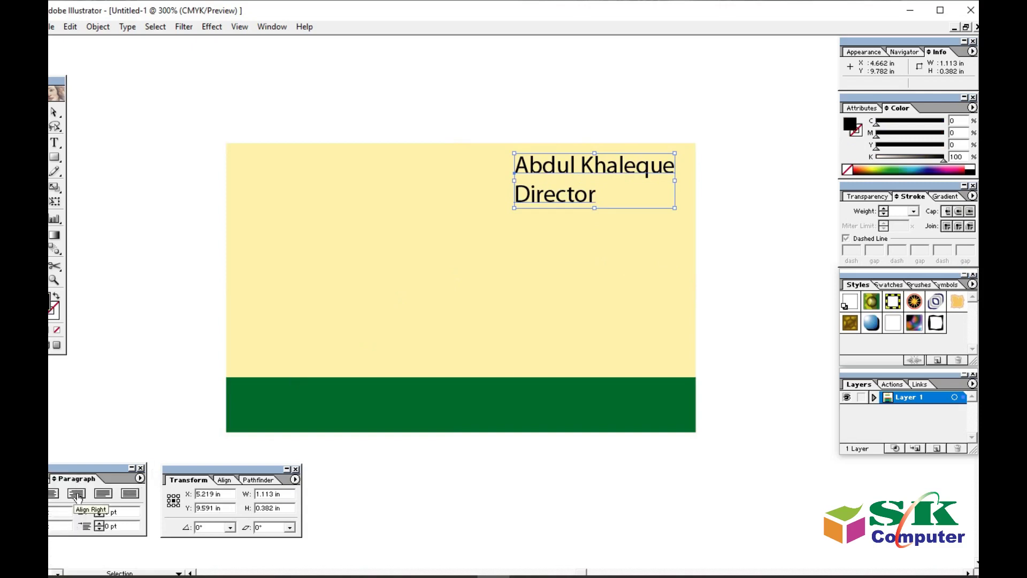
left_click(78, 494)
left_click_drag(474, 204, 638, 204)
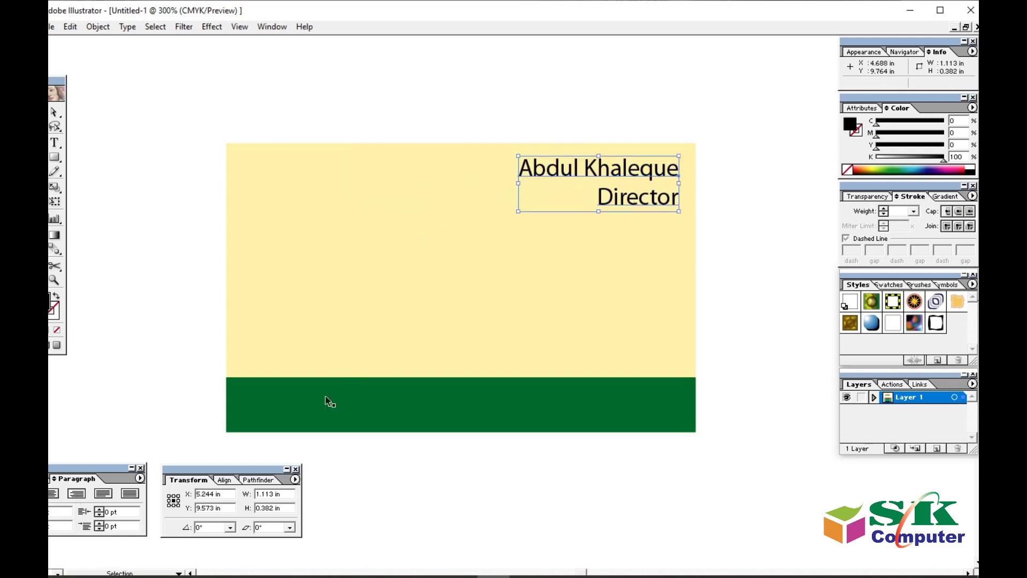
- Make the name line Bold using the Character panel's font style list
left_click(52, 479)
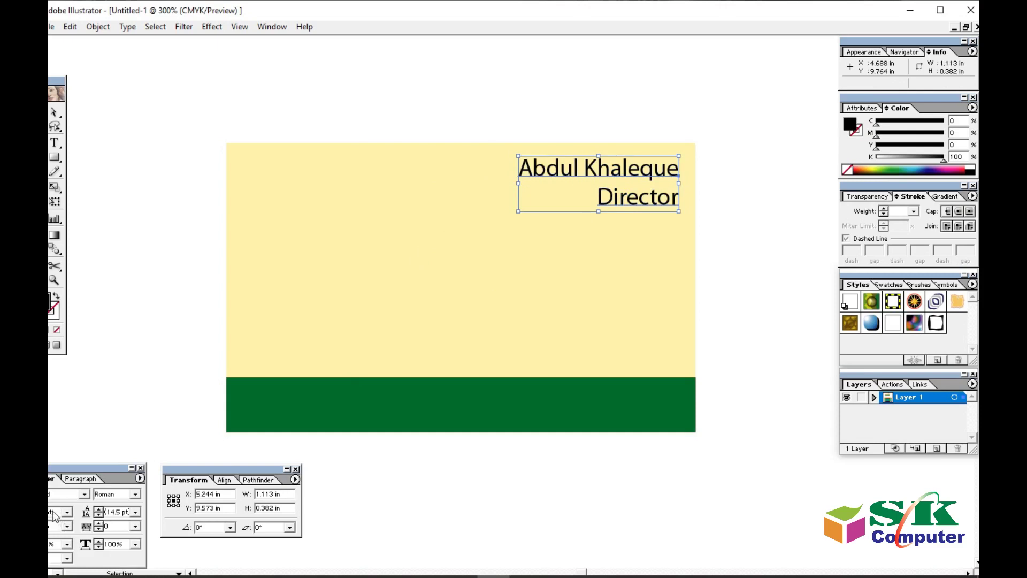
left_click(569, 475)
key("t")
left_click(629, 168)
left_click_drag(686, 175, 348, 209)
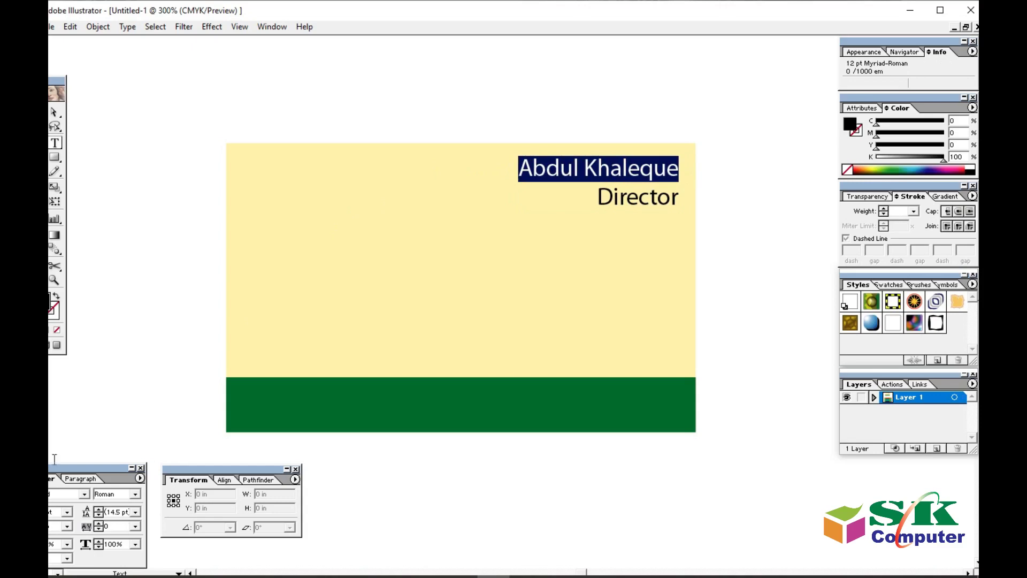
left_click(136, 494)
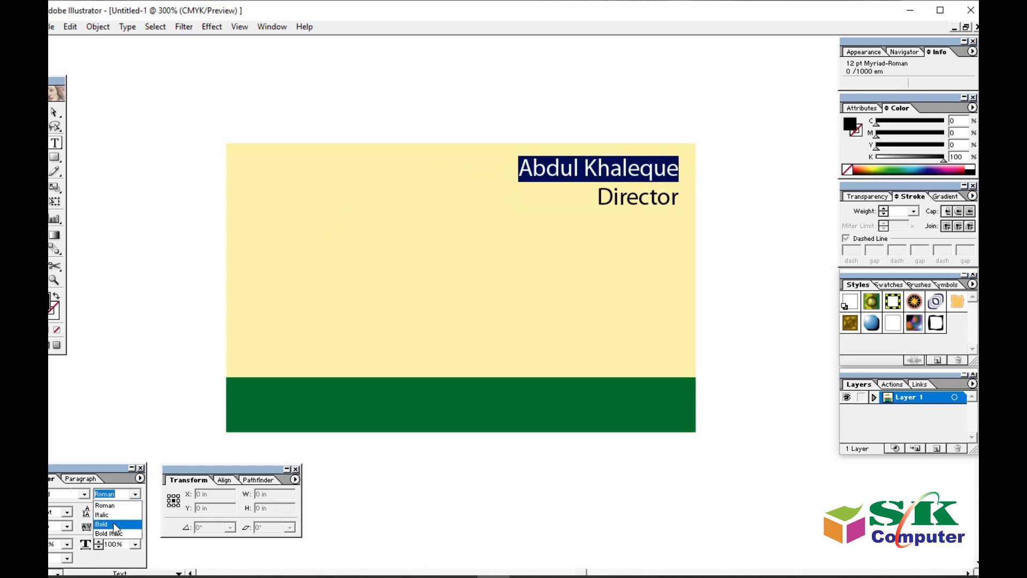
left_click(114, 527)
left_click(627, 200)
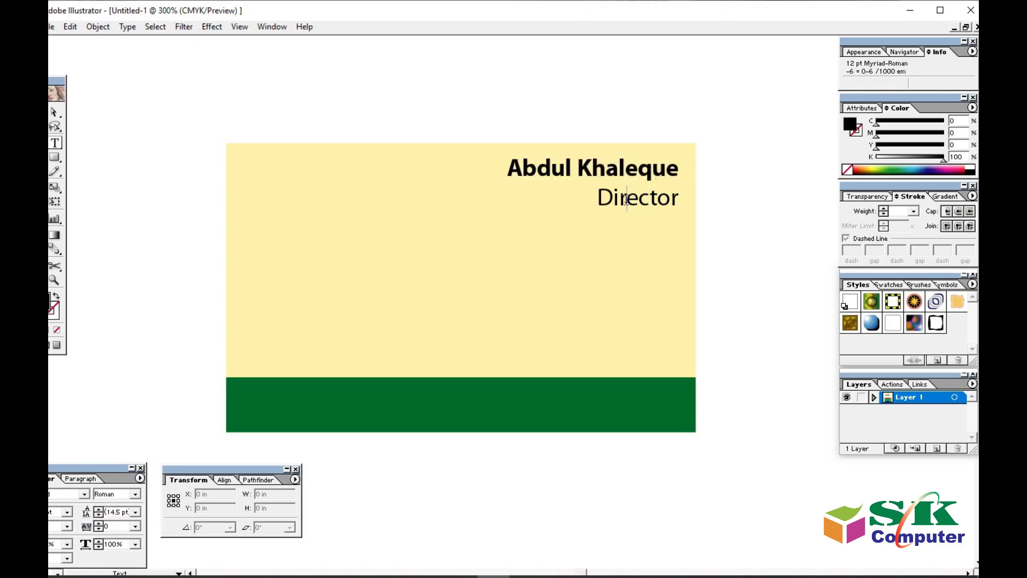
key("Escape")
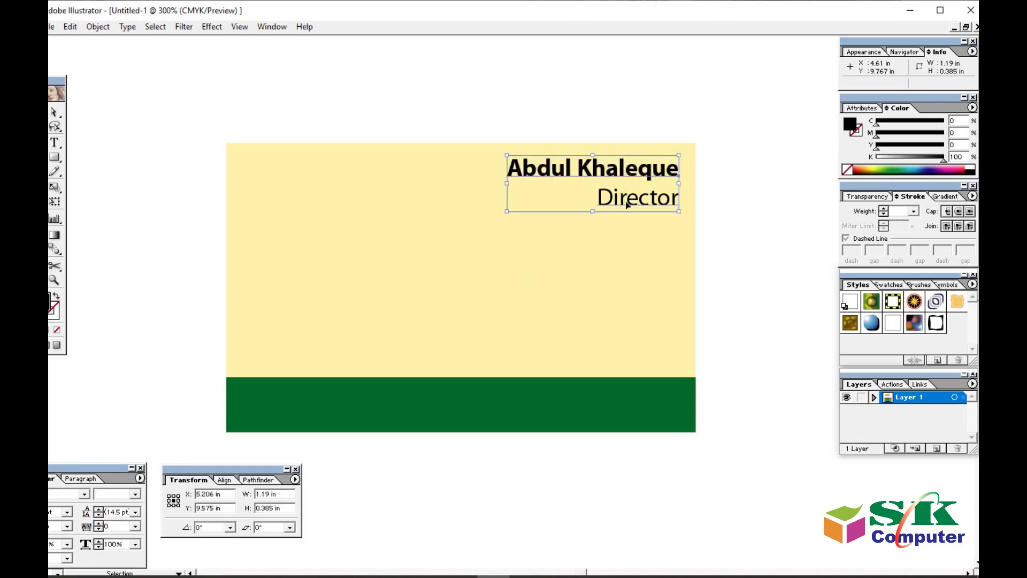
left_click(235, 145)
left_click_drag(192, 111, 749, 154)
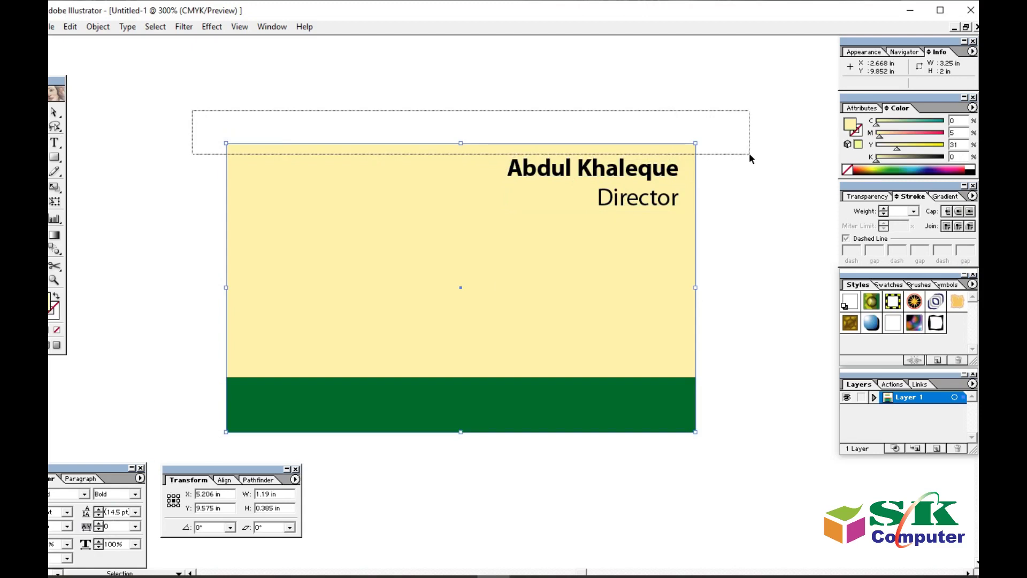
- Try several marquee selections around the card, then deselect everything
left_click_drag(751, 98, 681, 454)
left_click_drag(193, 105, 239, 460)
left_click_drag(199, 414, 731, 456)
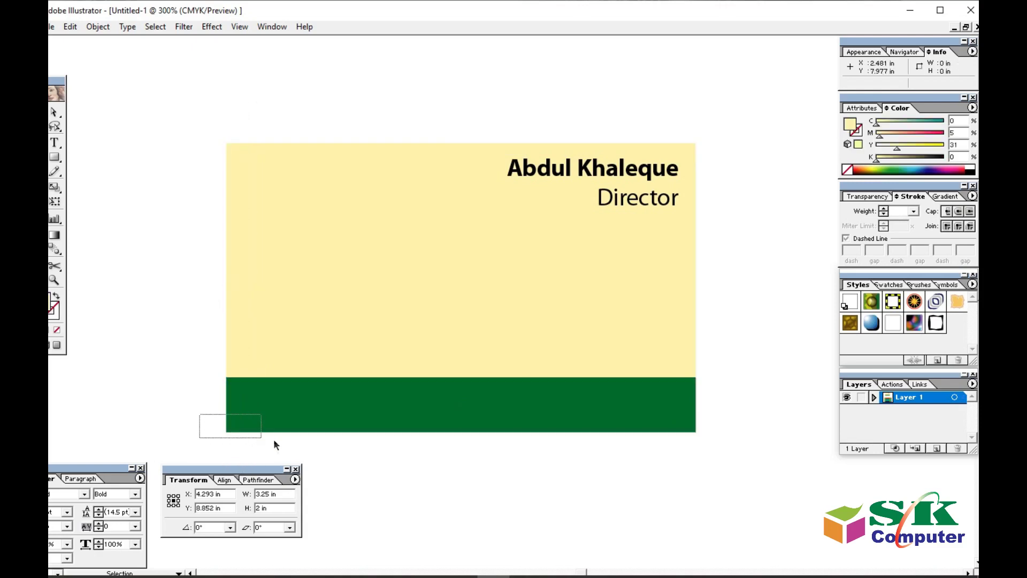
left_click_drag(731, 455, 731, 454)
left_click(727, 253)
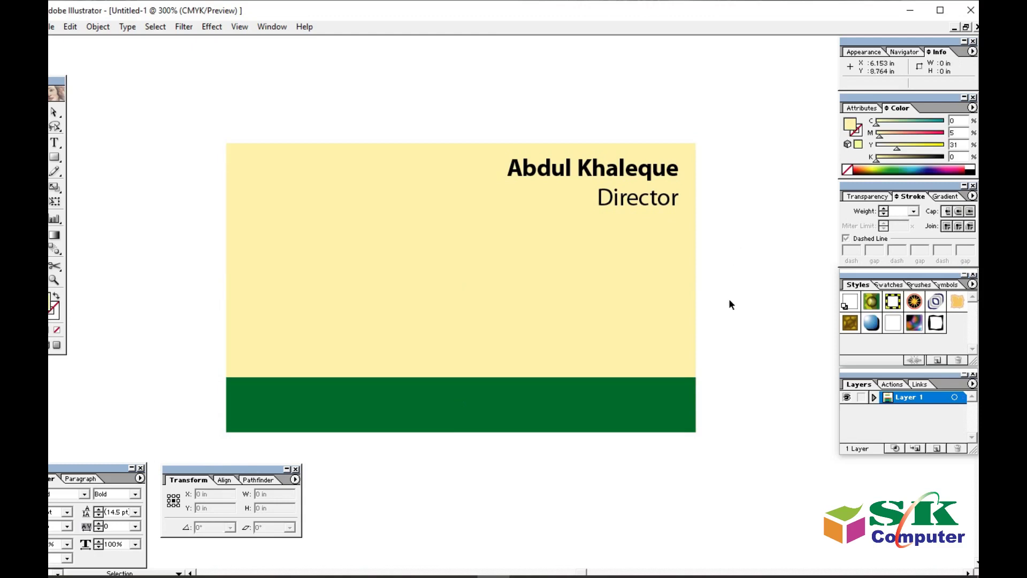
- Alt-drag a copy of the name/Director block left and left-align it
mouse_move(605, 176)
left_mouse_down()
mouse_move(366, 287)
mouse_move(348, 282)
left_mouse_up()
left_click(224, 480)
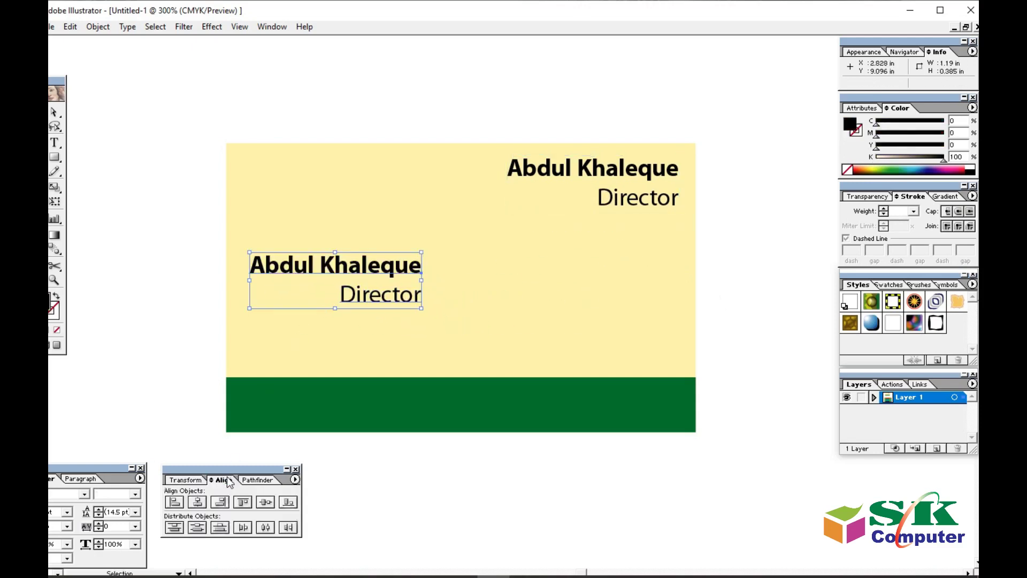
left_click(81, 479)
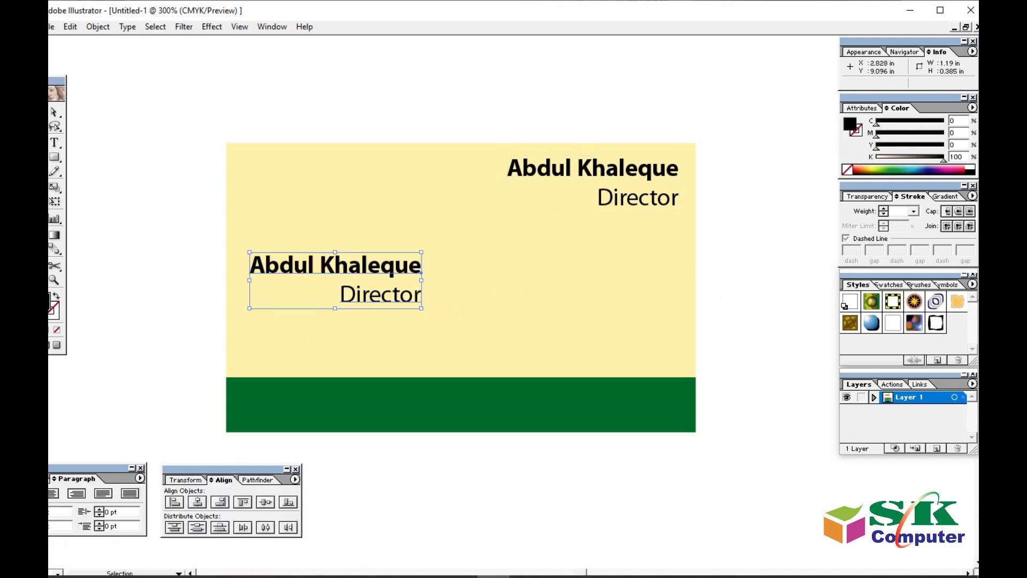
key("ctrl+shift+l")
left_click_drag(489, 263, 328, 254)
key("t")
left_click(291, 256)
key("ctrl+a")
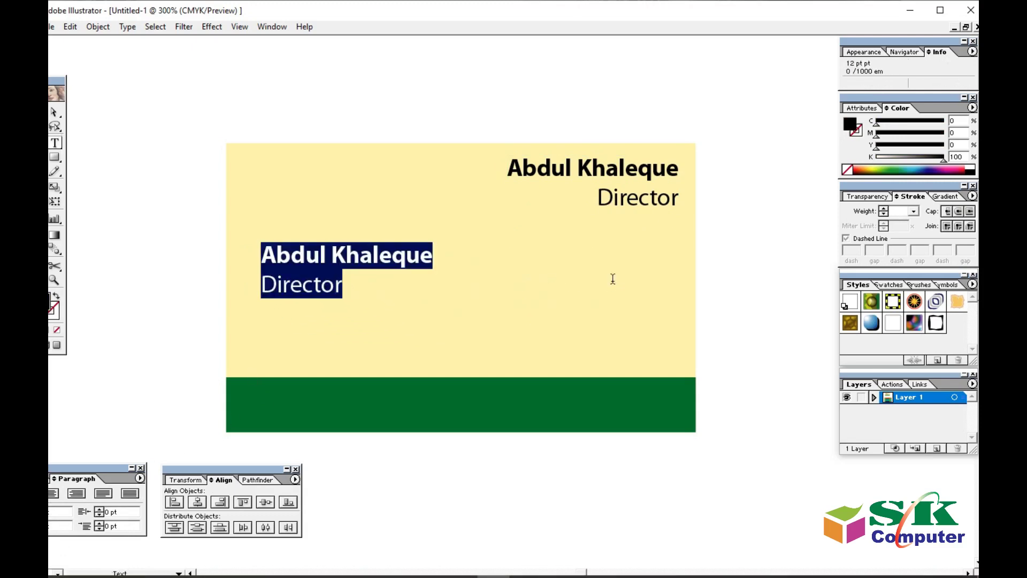
- Replace the copied text with 'SK Computer Training Center' and scale the heading up
type("SK Computer Training Center")
key("Escape")
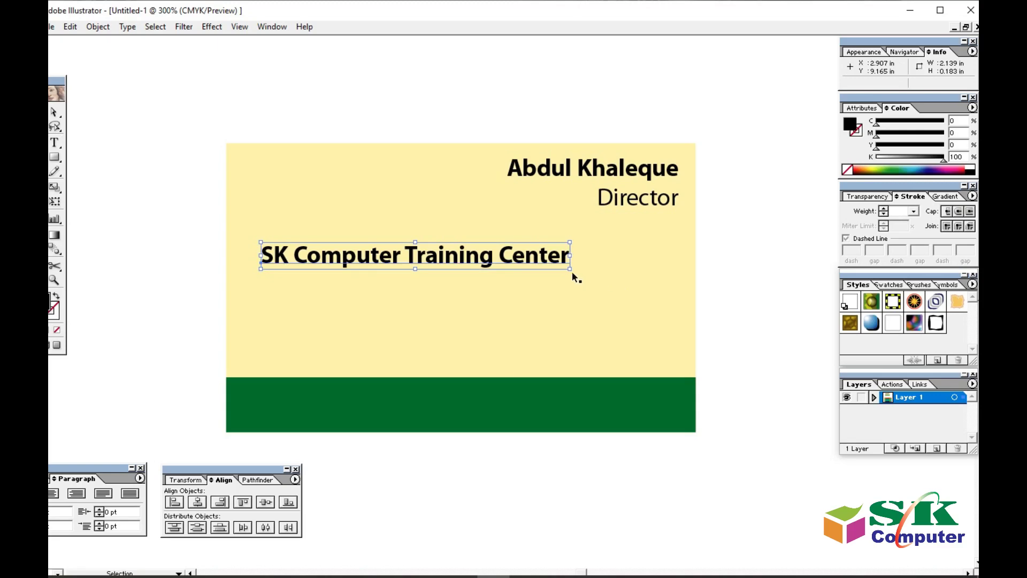
left_click_drag(570, 270, 652, 289)
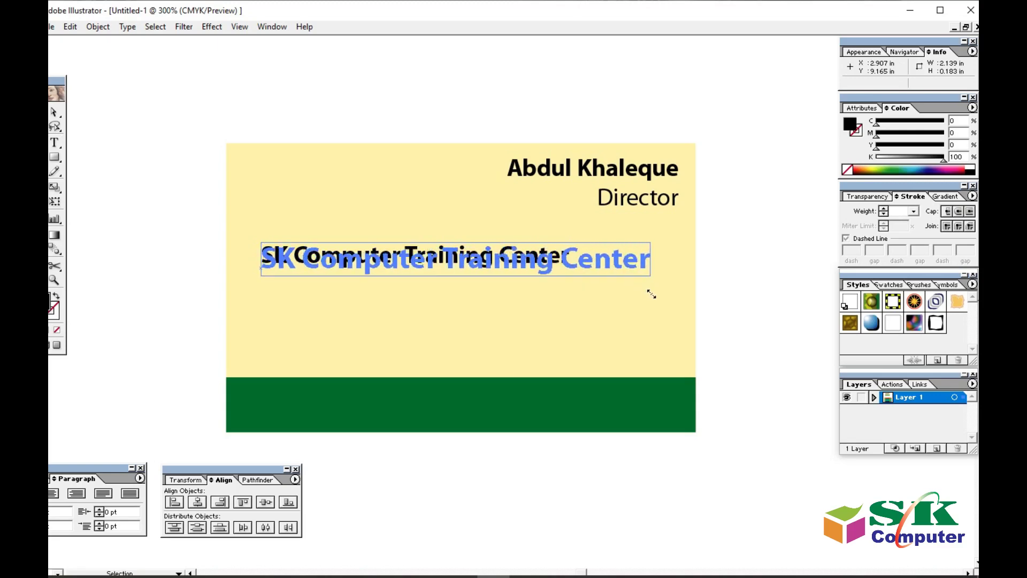
mouse_move(456, 275)
left_mouse_down()
mouse_move(455, 298)
mouse_move(492, 256)
left_mouse_up()
- Copy the name block below the heading and retype it as 'Programs:'
left_click(729, 235)
mouse_move(594, 170)
left_mouse_down()
mouse_move(347, 326)
mouse_move(353, 305)
left_mouse_up()
key("t")
triple_click(353, 305)
key("ctrl+a")
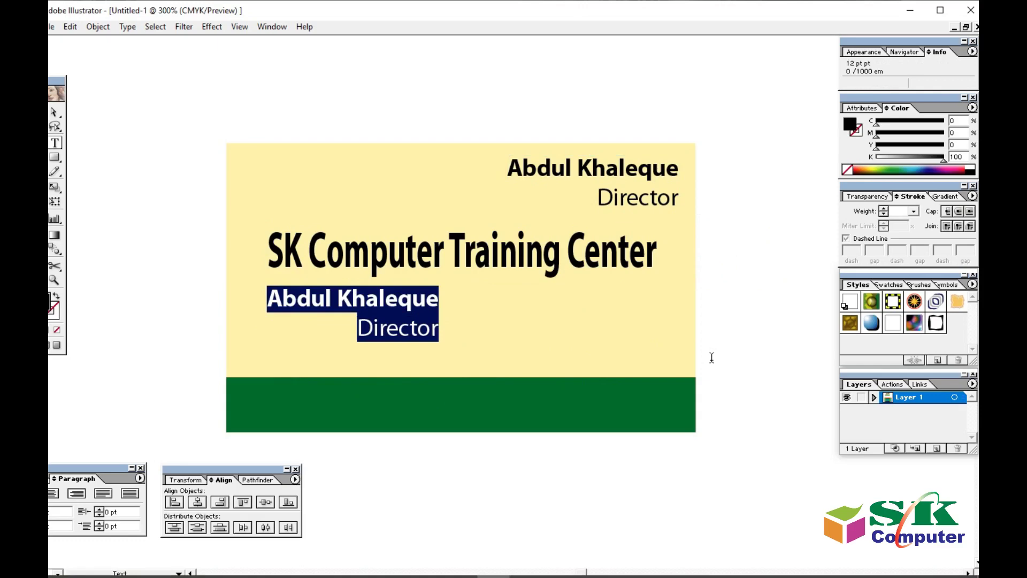
type("Programs;")
key("BackSpace")
type(":")
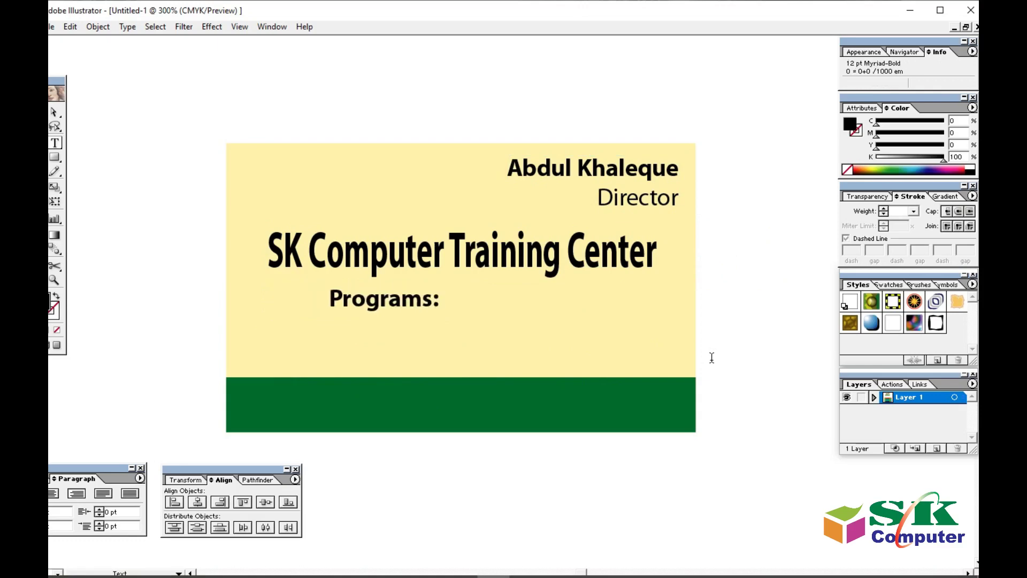
key("Escape")
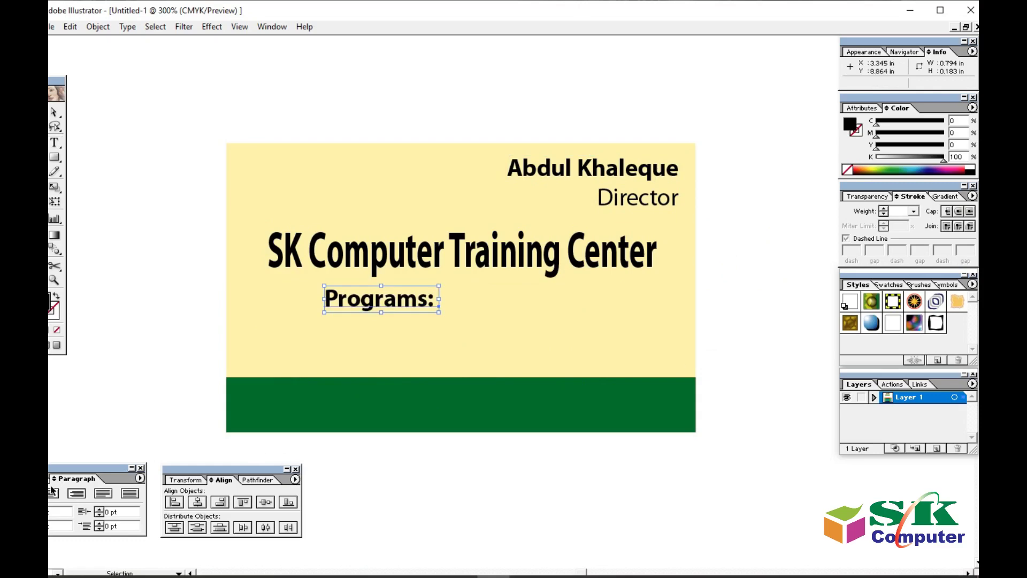
left_click(76, 493)
- Move 'Programs:' left and up, tucked just under the slightly raised heading
left_click_drag(468, 306, 302, 301)
left_click(387, 296)
left_click(347, 303)
left_click(443, 264)
key("Up")
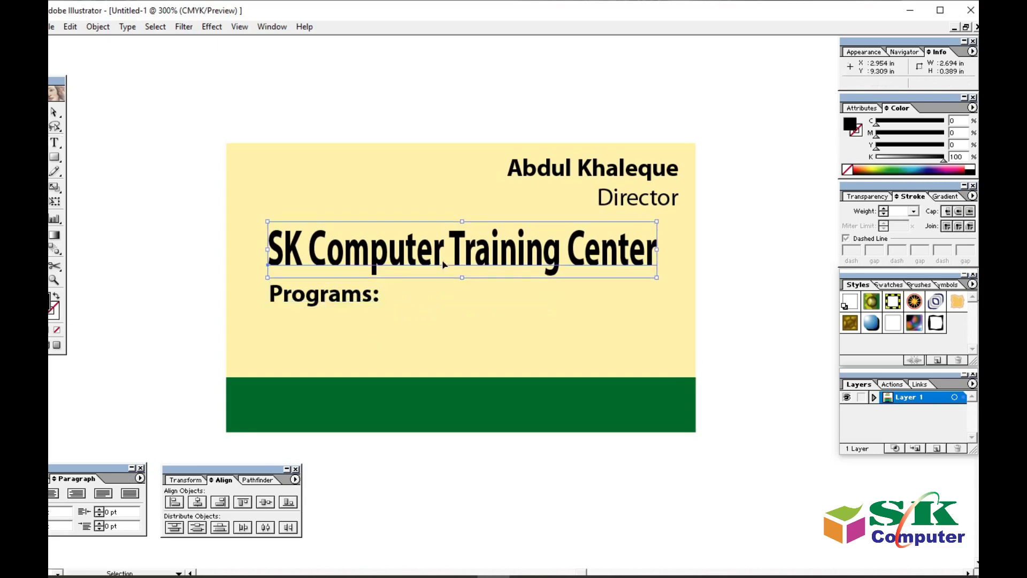
key("Up")
key("Up")
key("Up")
key("Up")
key("Up")
left_click_drag(337, 301, 337, 283)
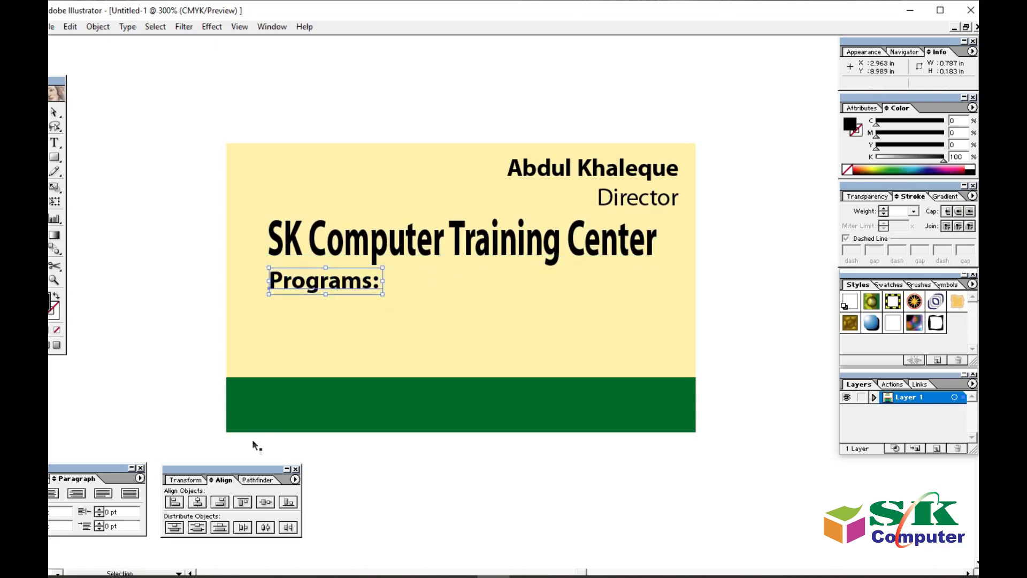
- Duplicate 'Programs:' directly below and set the copy's font style to Roman
left_click_drag(359, 285, 358, 309)
key("ctrl+t")
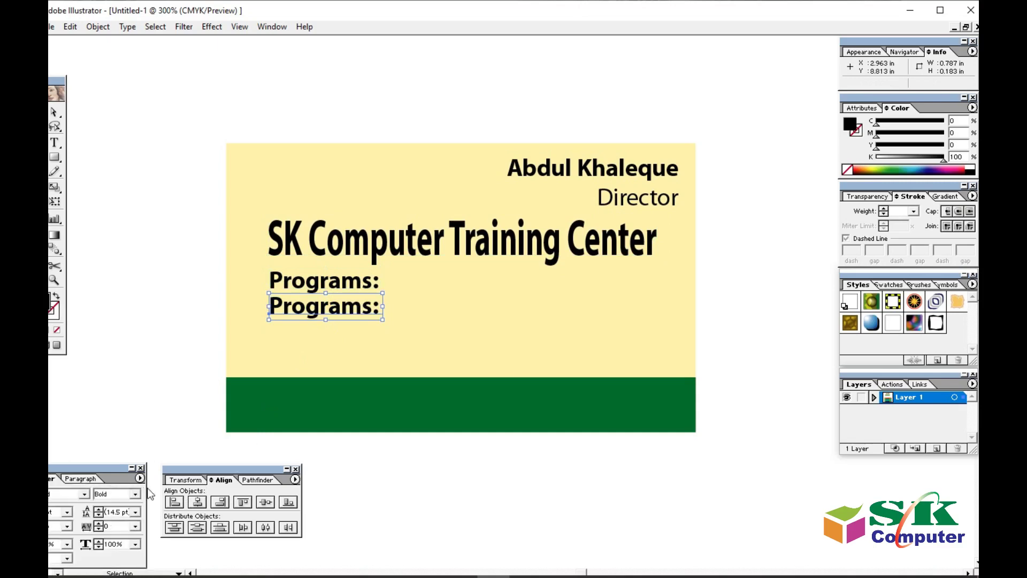
left_click(136, 494)
left_click(105, 506)
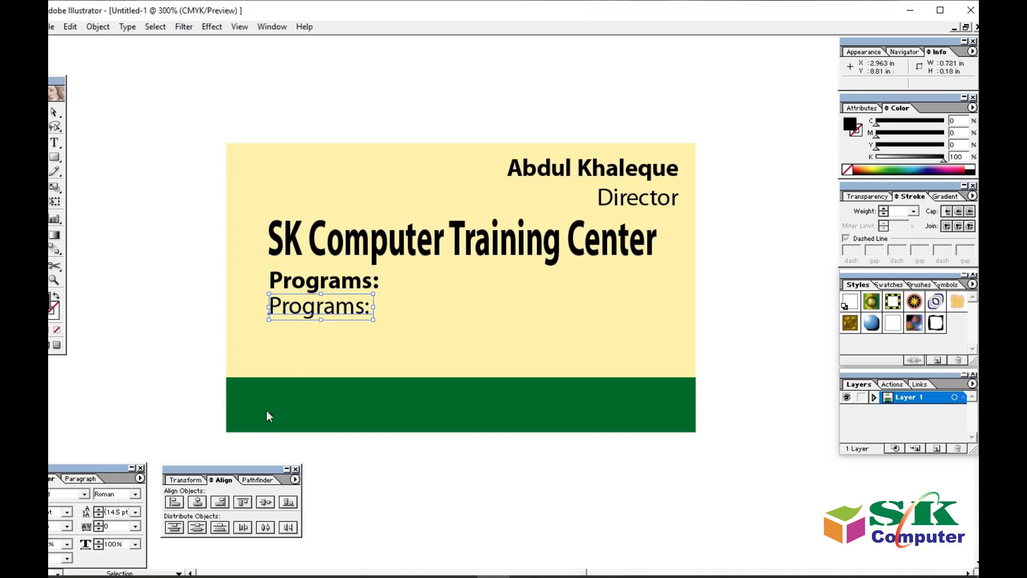
double_click(333, 312)
key("ctrl+a")
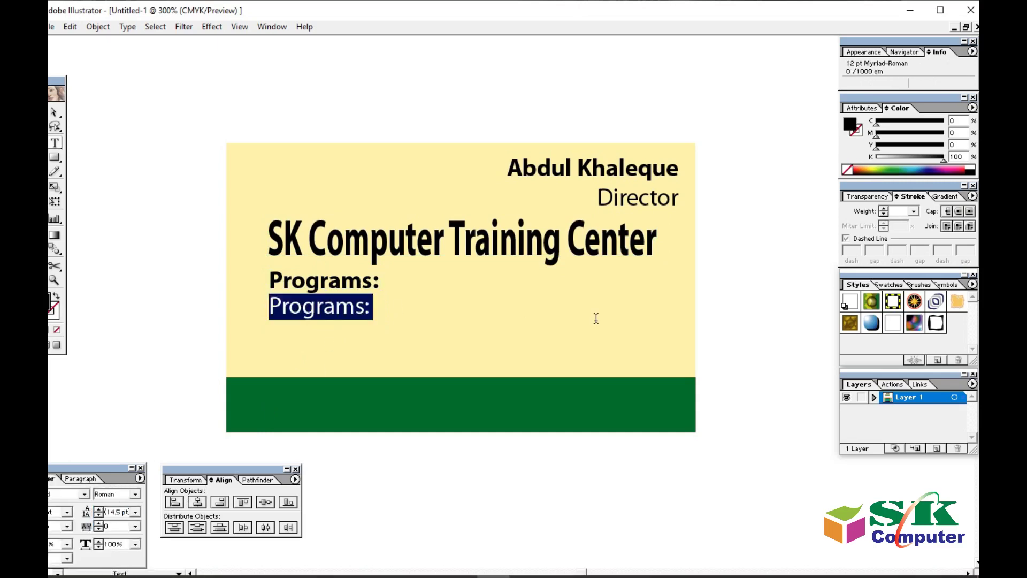
- Replace the copy with a two-line course list, 'Office Application … Website Design and etc.'
type("Office Application,")
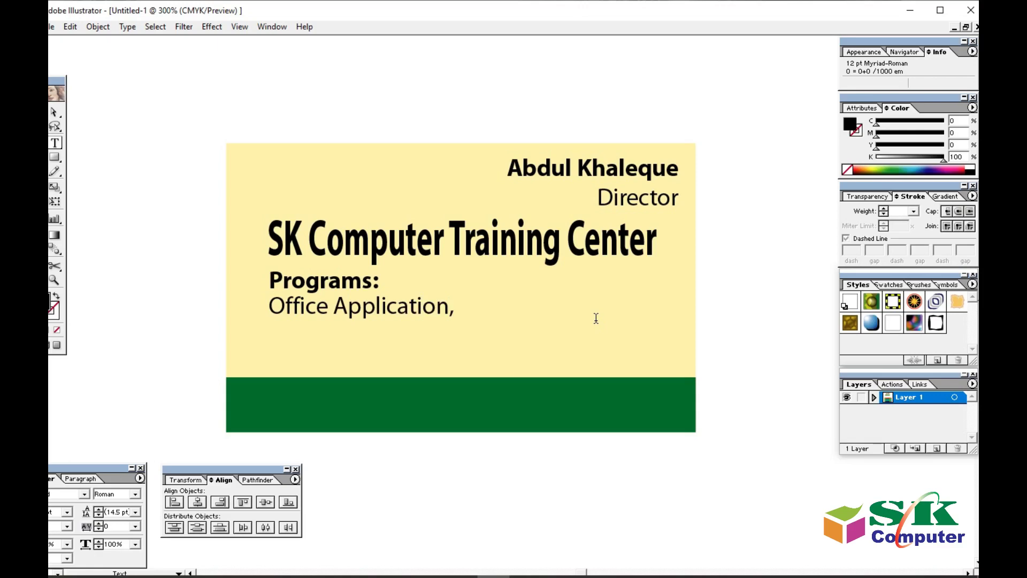
type(" Gr")
key("BackSpace")
key("BackSpace")
type("Databas")
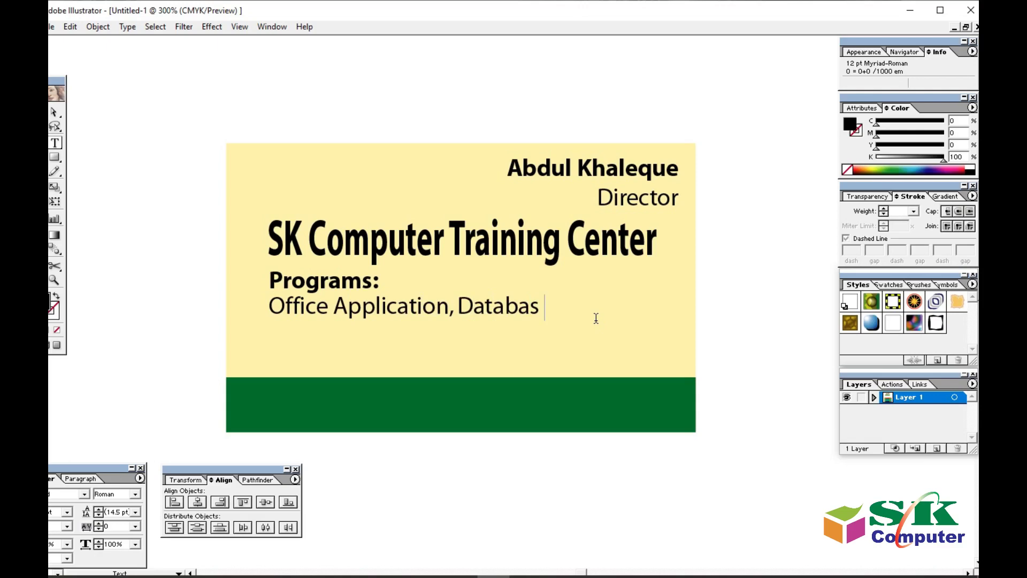
type(" Programing")
key("Return")
type("Graphics Desing")
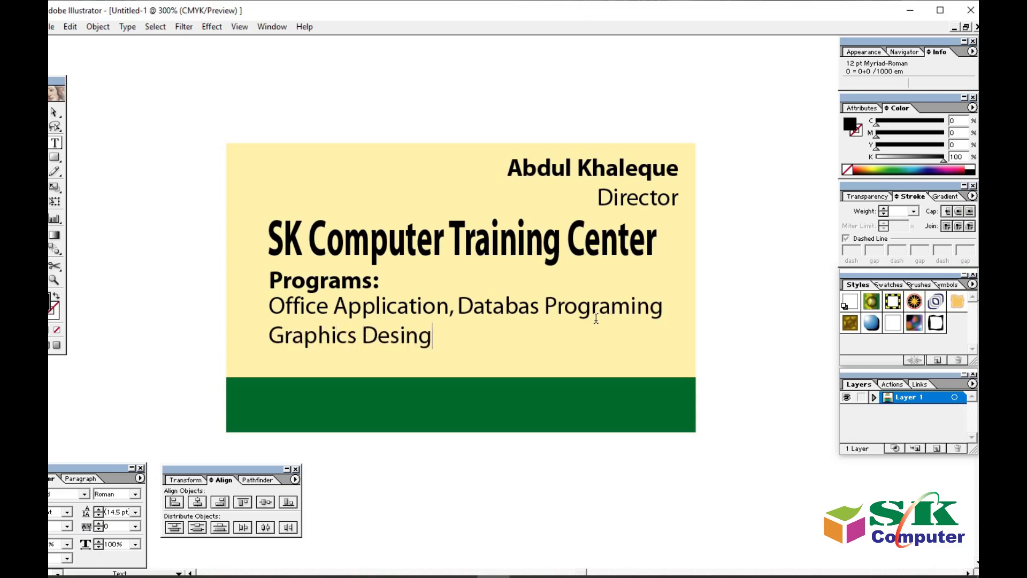
type(", Website Design and ")
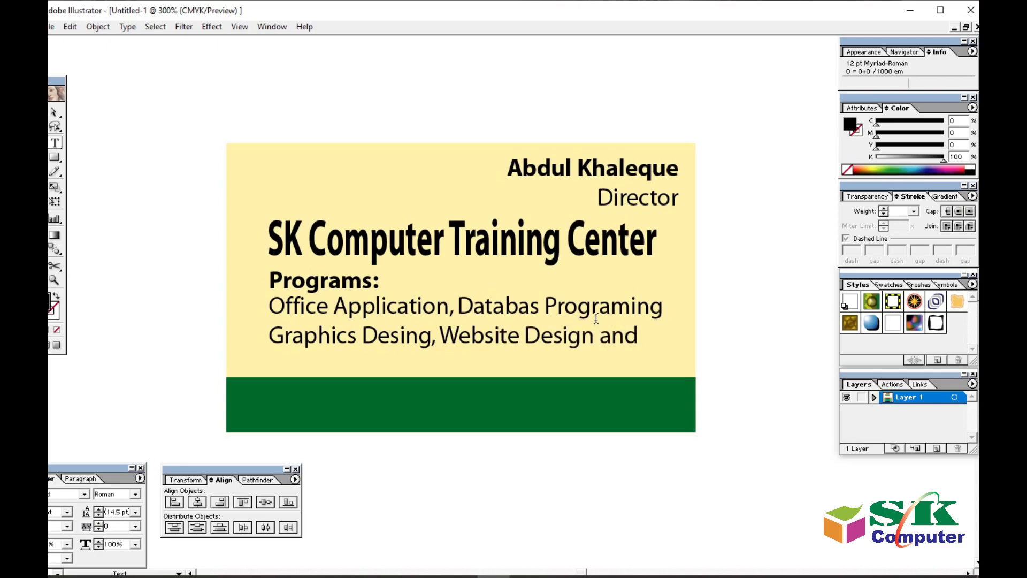
type("etc.")
key("Escape")
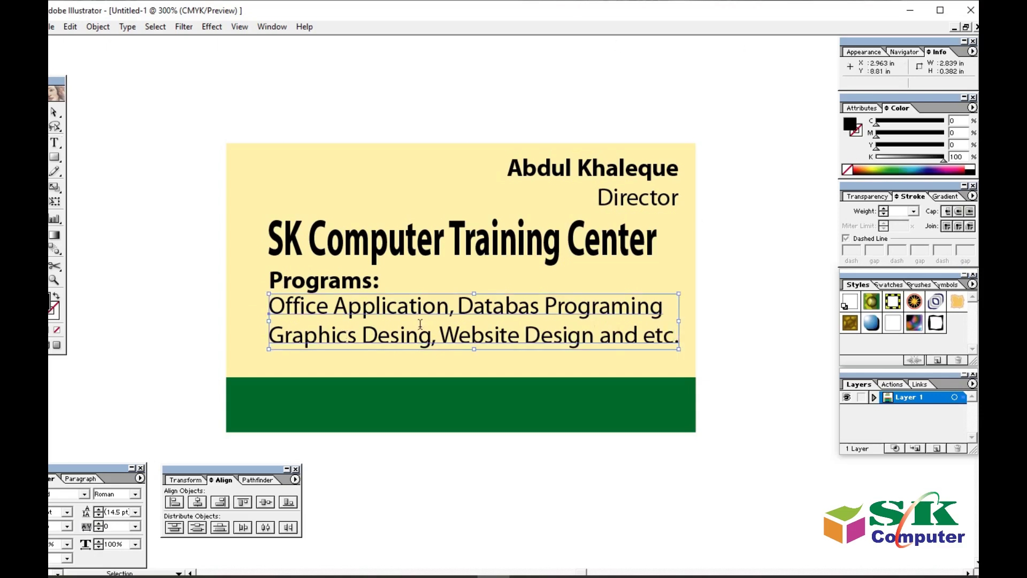
- Nudge the list down with tighter leading, lower 'Programs:' above it, and copy it onto the green band
key("Down")
key("Down")
key("Down")
key("Down")
key("Down")
key("Left")
key("Down")
key("Down")
key("Down")
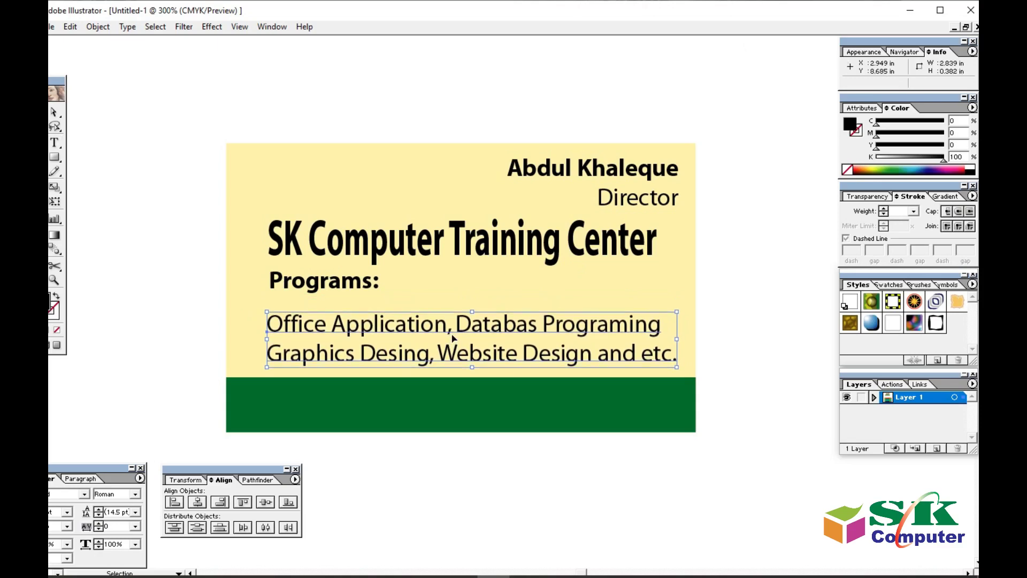
left_click(52, 512)
key("Down")
key("Down")
key("Down")
key("Down")
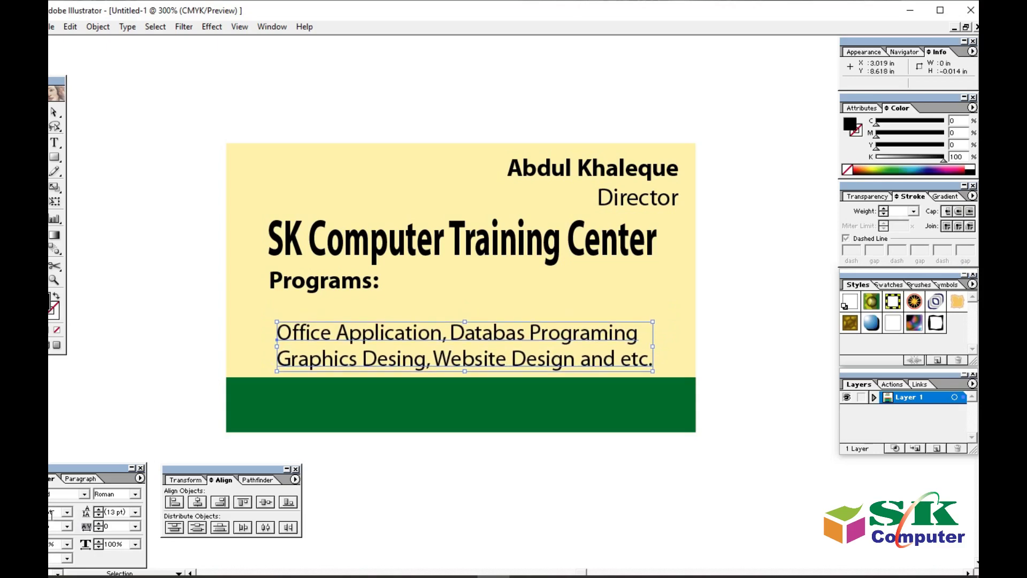
key("Down")
left_click_drag(339, 282, 339, 312)
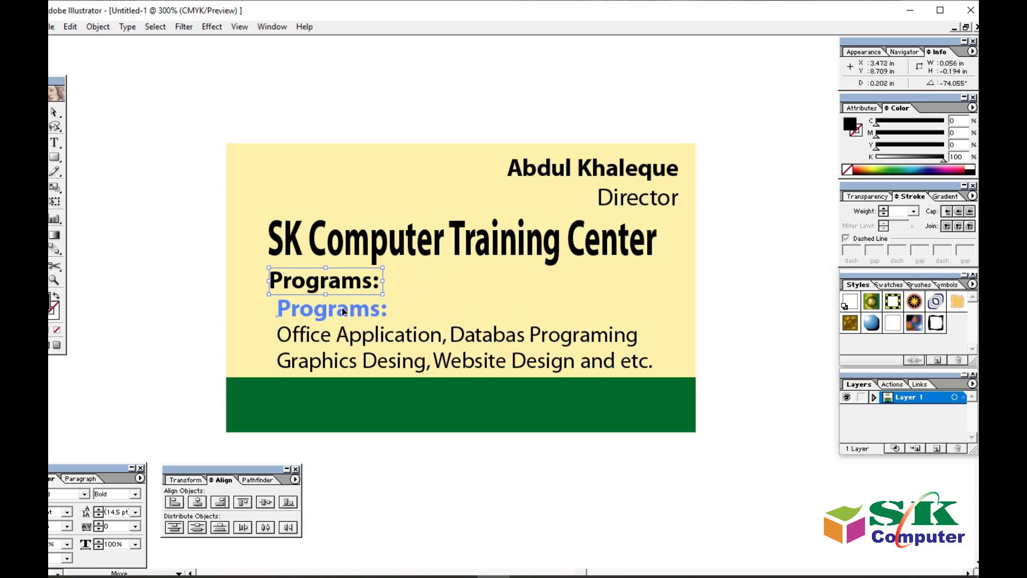
left_click_drag(338, 312, 342, 396)
- Change the green-band copy to 'Godagari, Rajshahi, Bangladesh.' and nudge it up and right
double_click(341, 397)
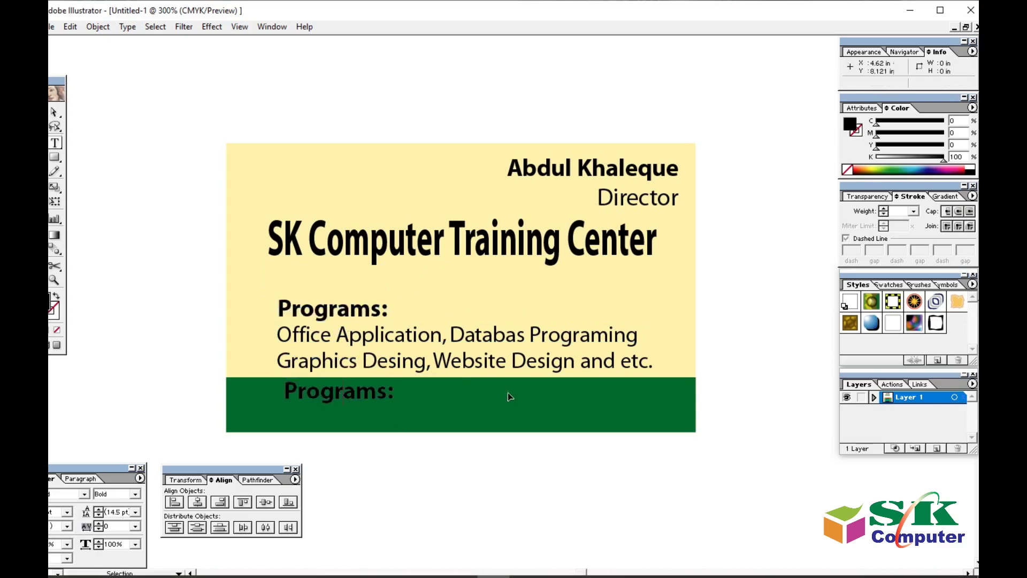
key("ctrl+a")
type("Godagari, Rajshahi, Banl")
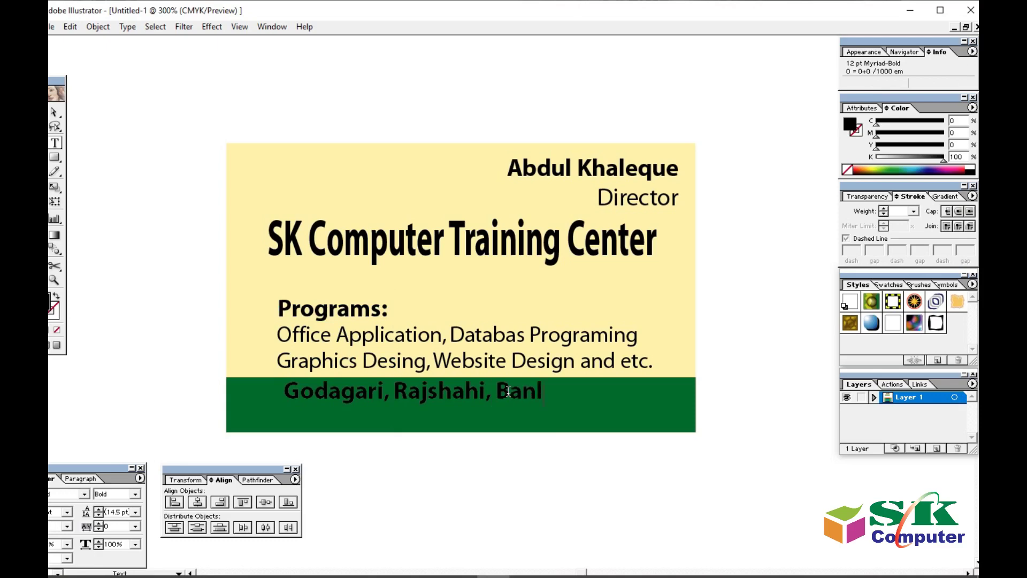
key("BackSpace")
type("gladesh.")
left_click(508, 391, "ctrl")
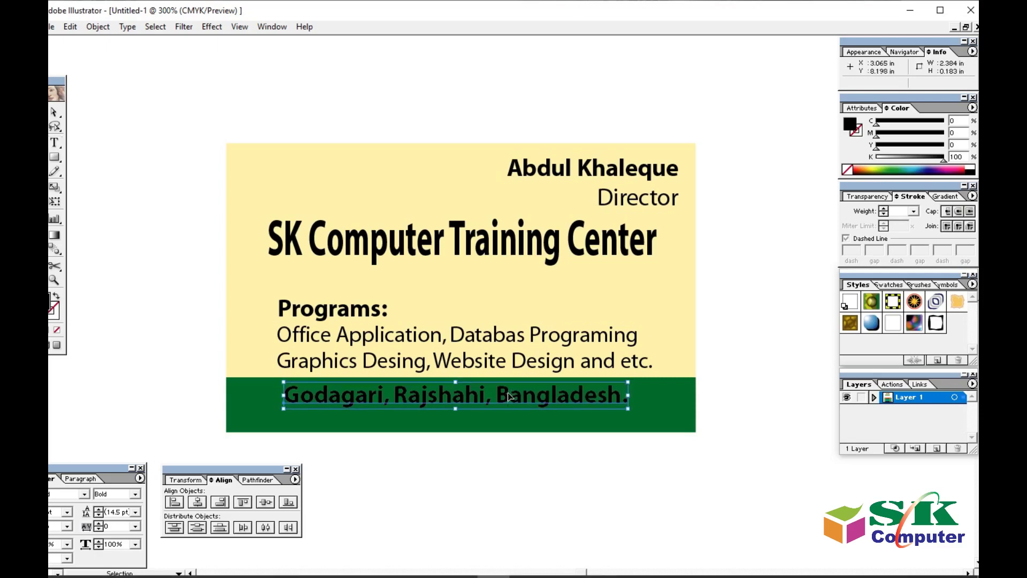
key("Right")
key("Up")
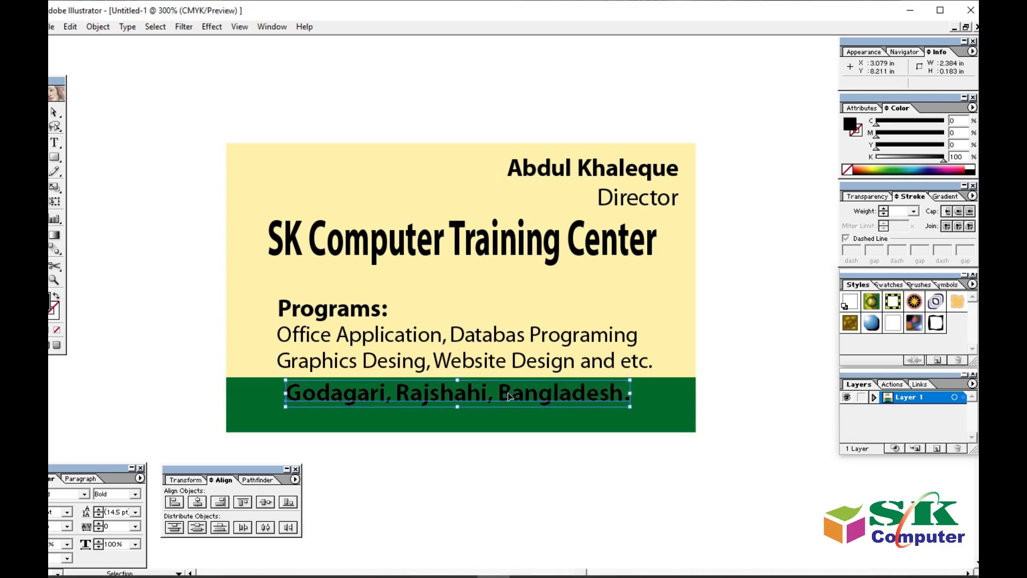
left_click(563, 475)
left_click(655, 404)
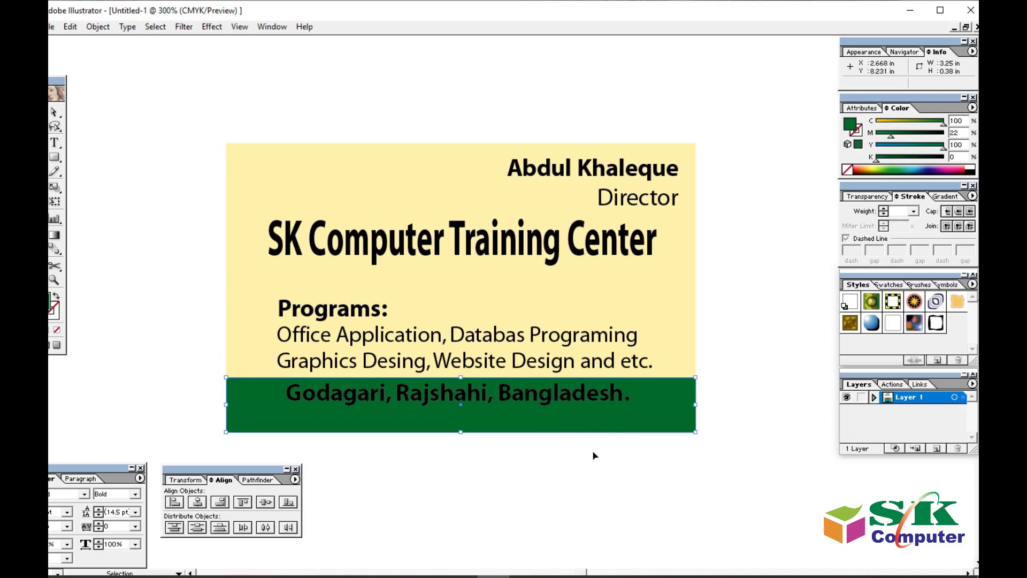
left_click(585, 488)
left_click(550, 391)
left_click(577, 453)
left_click(541, 399)
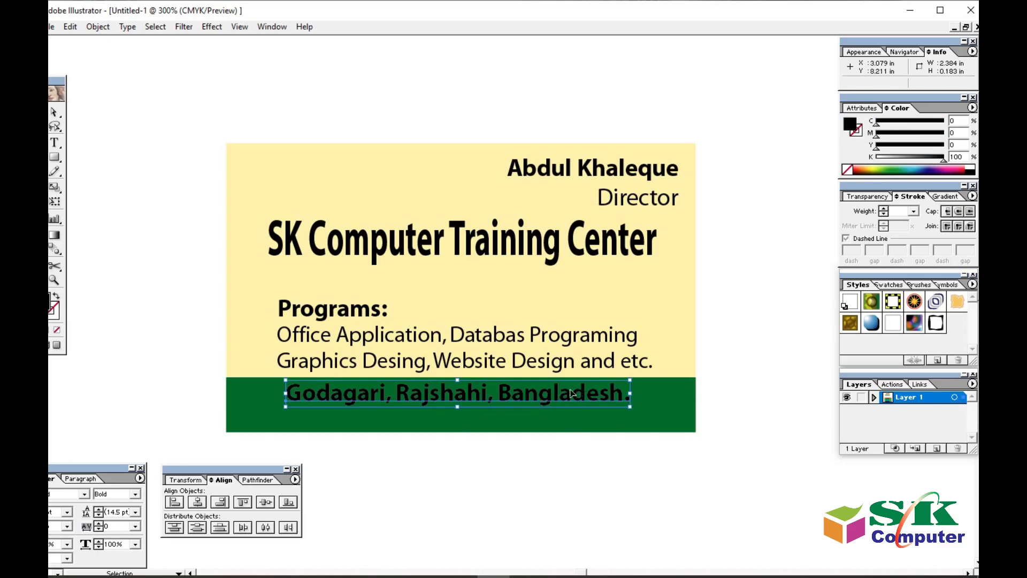
left_click_drag(944, 160, 877, 159)
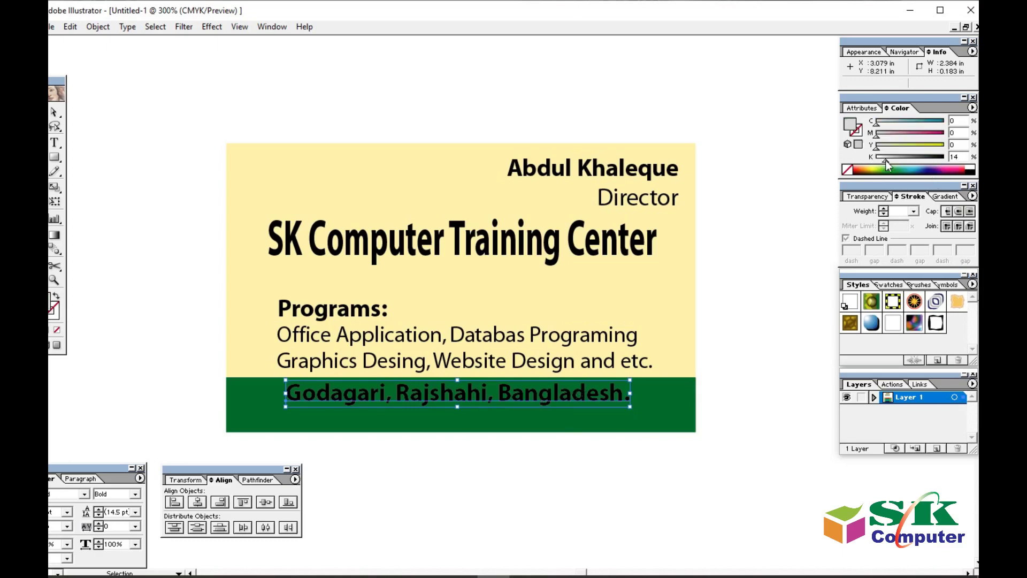
left_click(615, 465)
left_click(569, 402)
left_click_drag(877, 159, 944, 159)
left_click(614, 469)
left_click(534, 396)
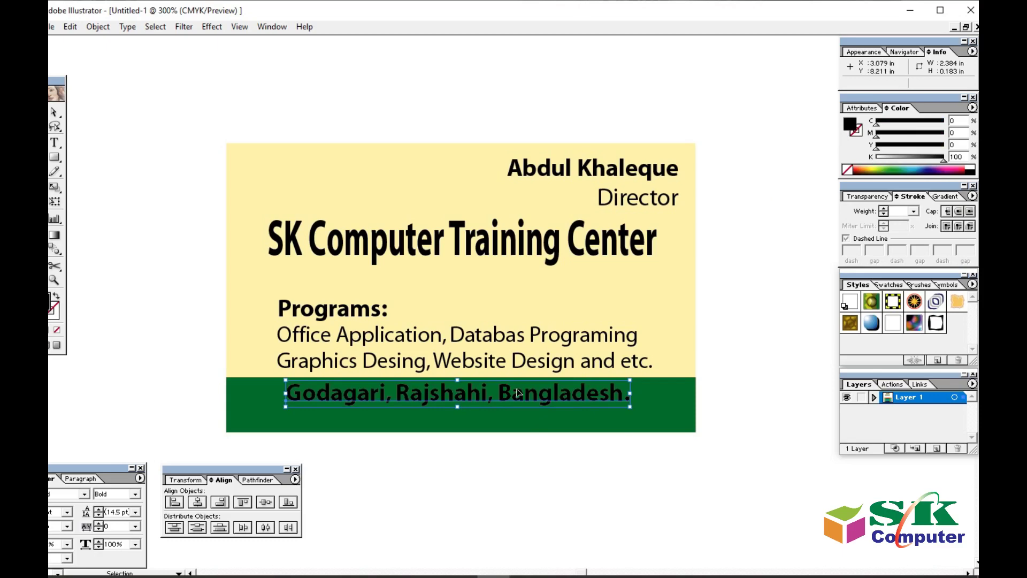
left_click(528, 503)
left_click(507, 399)
left_click(516, 460)
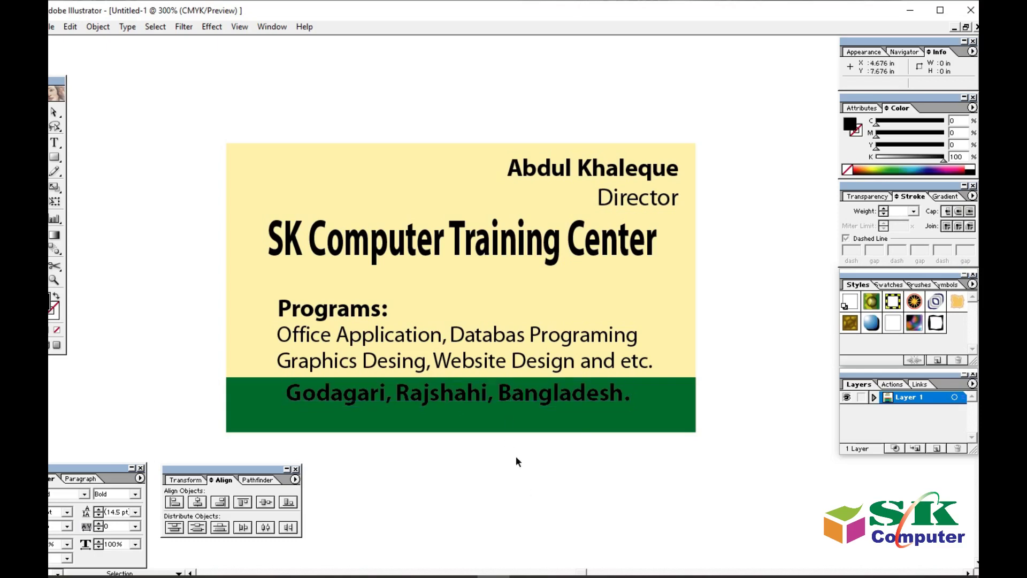
left_click(515, 397)
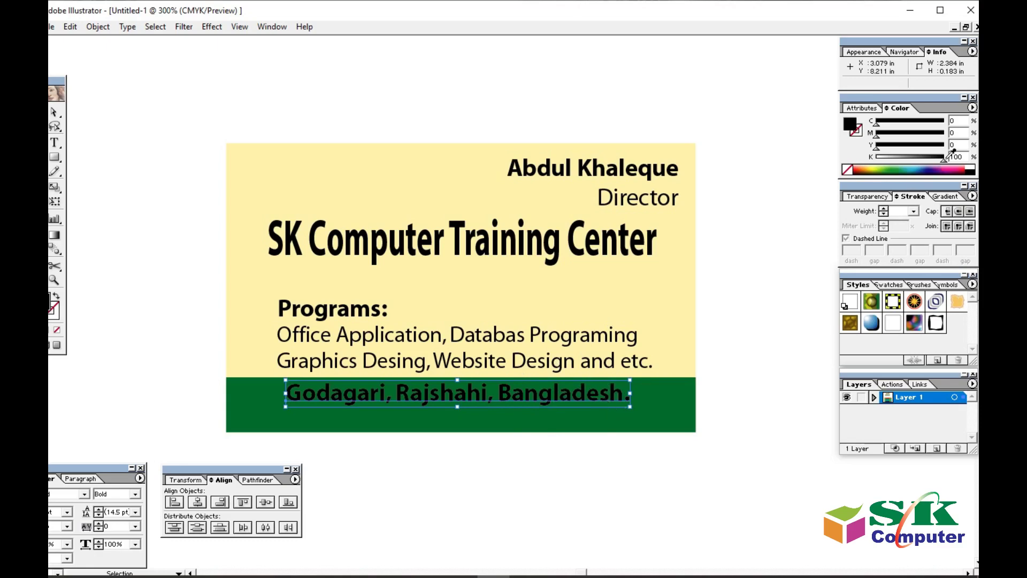
left_click_drag(944, 158, 877, 159)
left_click(555, 481)
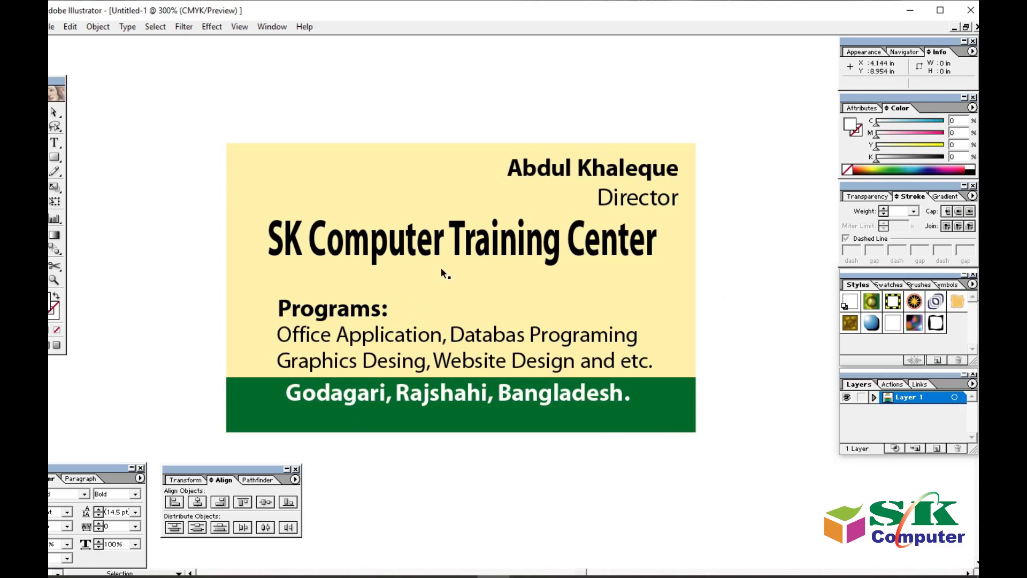
left_click(444, 246)
key("Down")
key("Down")
key("Down")
key("Down")
key("Down")
key("Down")
key("Down")
key("Down")
key("Down")
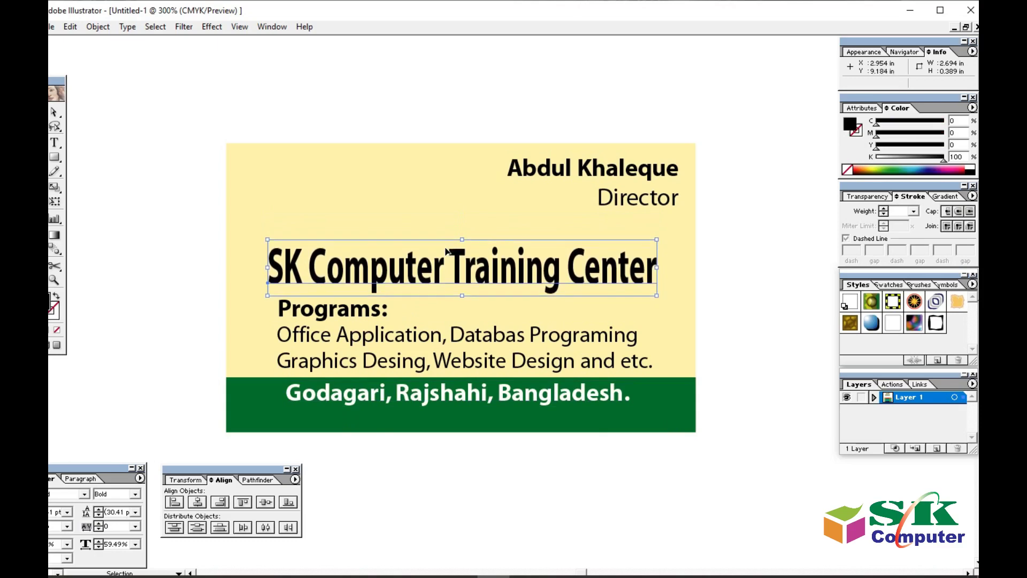
key("t")
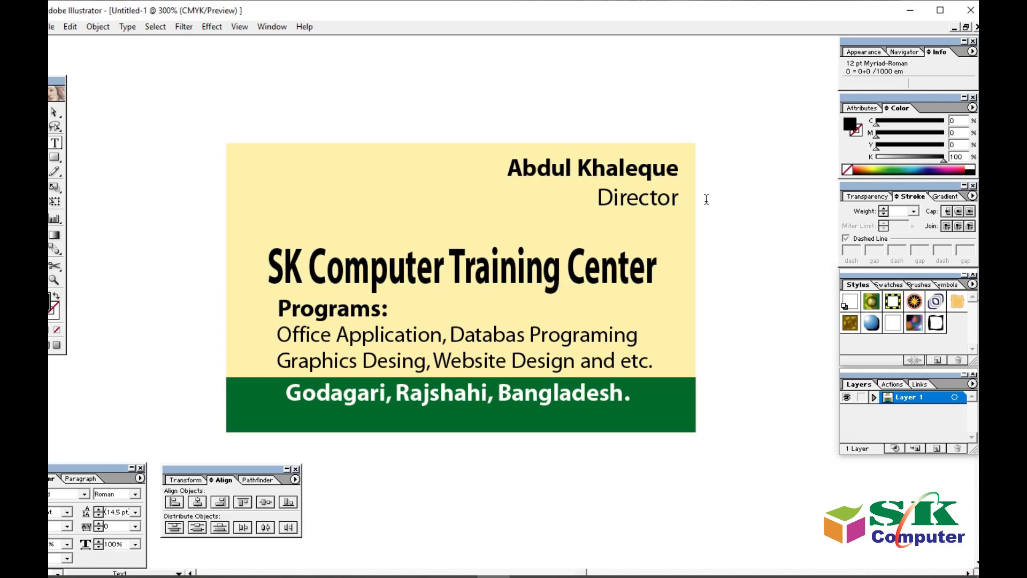
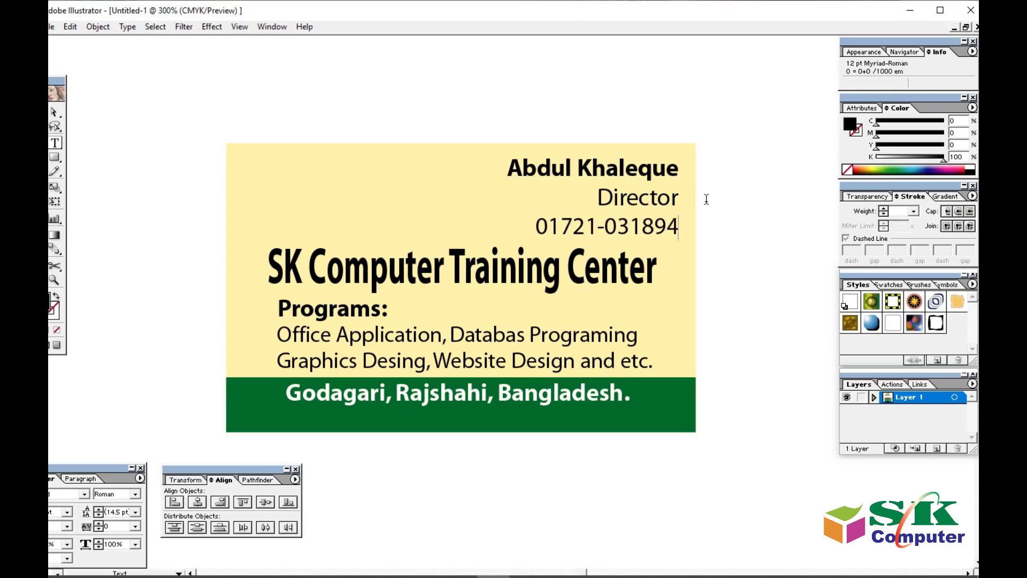
- Set the Director and phone number lines to 11 pt
left_click_drag(590, 203, 696, 229)
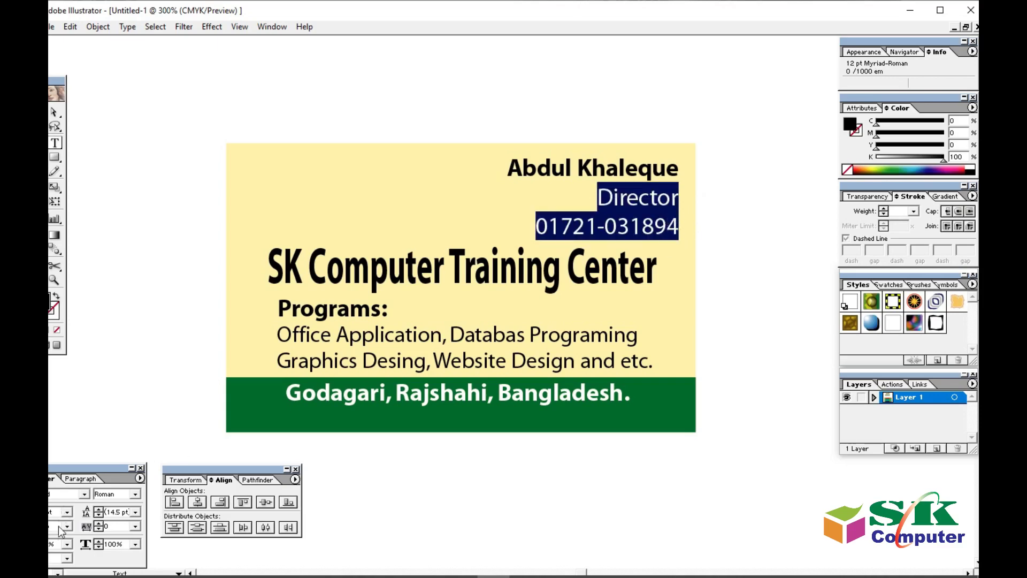
left_click_drag(590, 200, 714, 236)
double_click(56, 513)
key("BackSpace")
type("11")
key("Return")
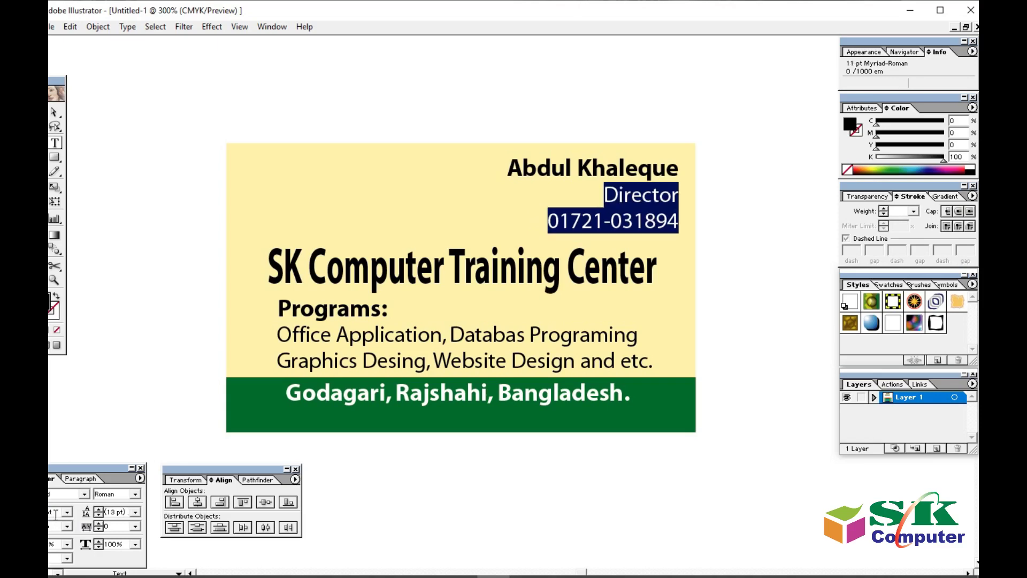
- Exit text editing and marquee-select all the card objects
left_click(619, 198)
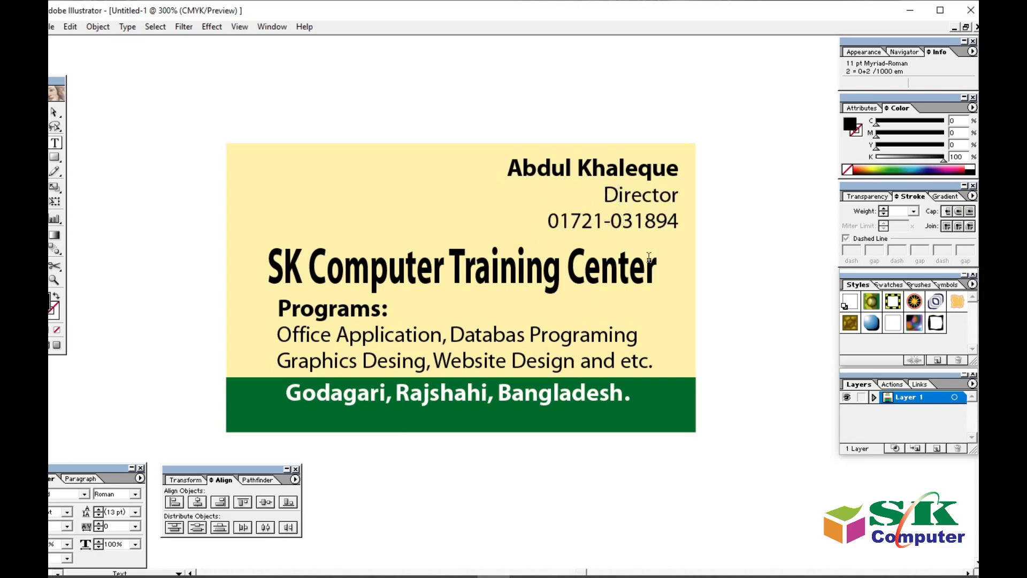
left_click_drag(531, 171, 698, 179)
left_click(634, 214)
key("Escape")
left_click(131, 98)
left_click_drag(129, 90, 768, 486)
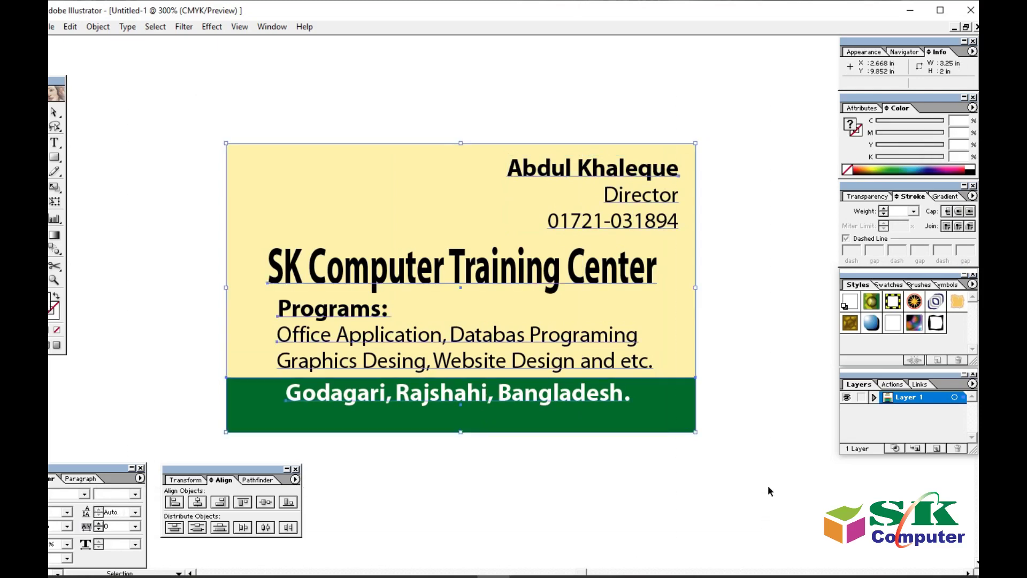
- Nudge the 'Programs:' heading up slightly
left_click(589, 486)
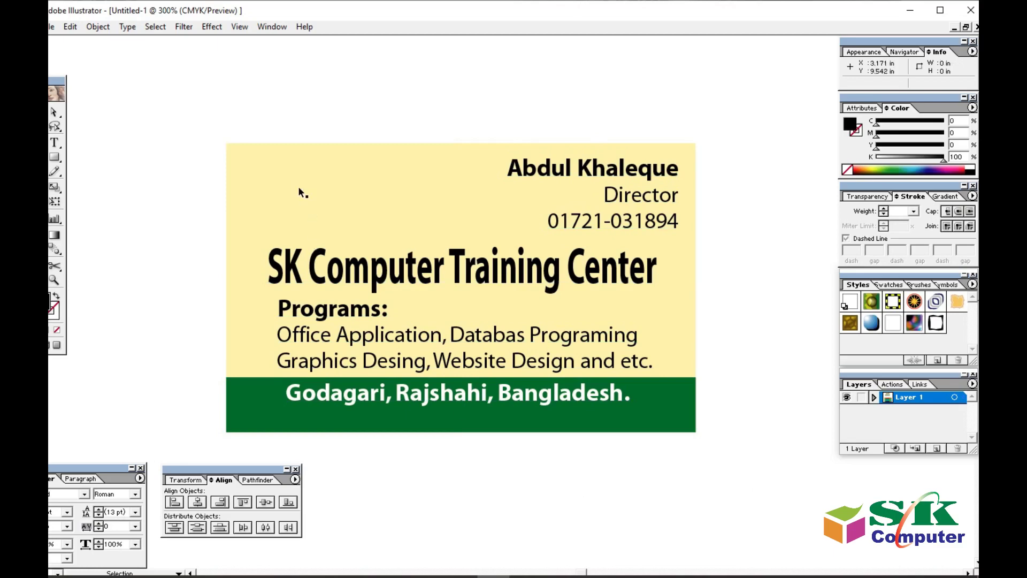
left_click(320, 316)
key("Up")
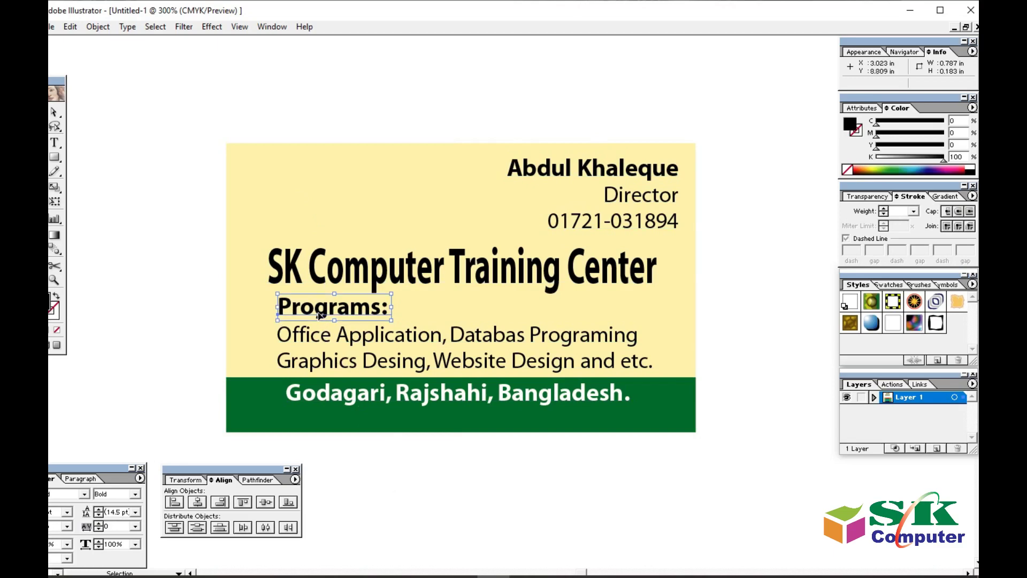
left_click(385, 443)
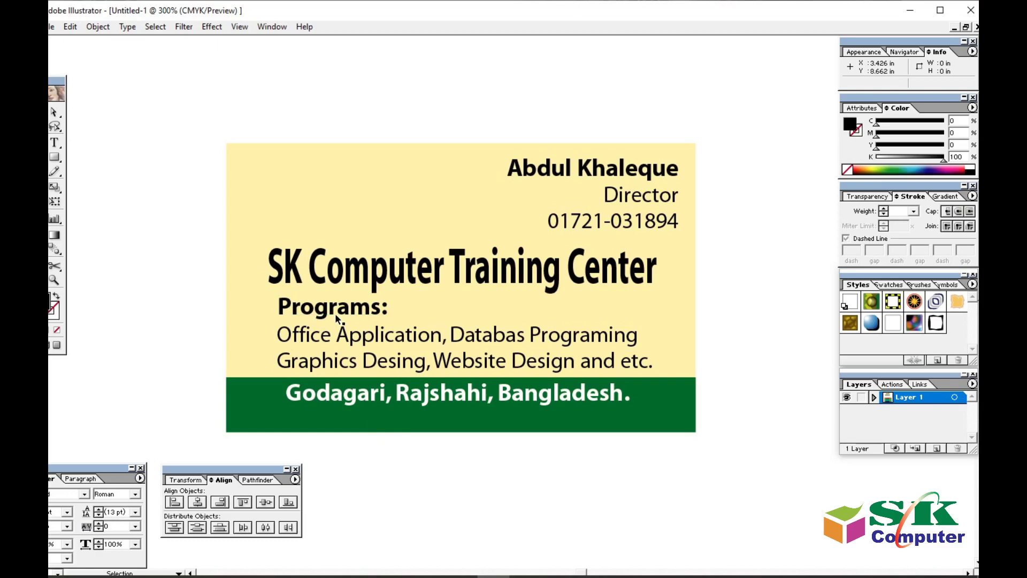
- Resize the background copy into a thin band behind the 'Programs:' line
left_click(355, 175)
left_click(345, 122)
left_click(357, 176)
left_click(362, 141)
left_click(361, 191)
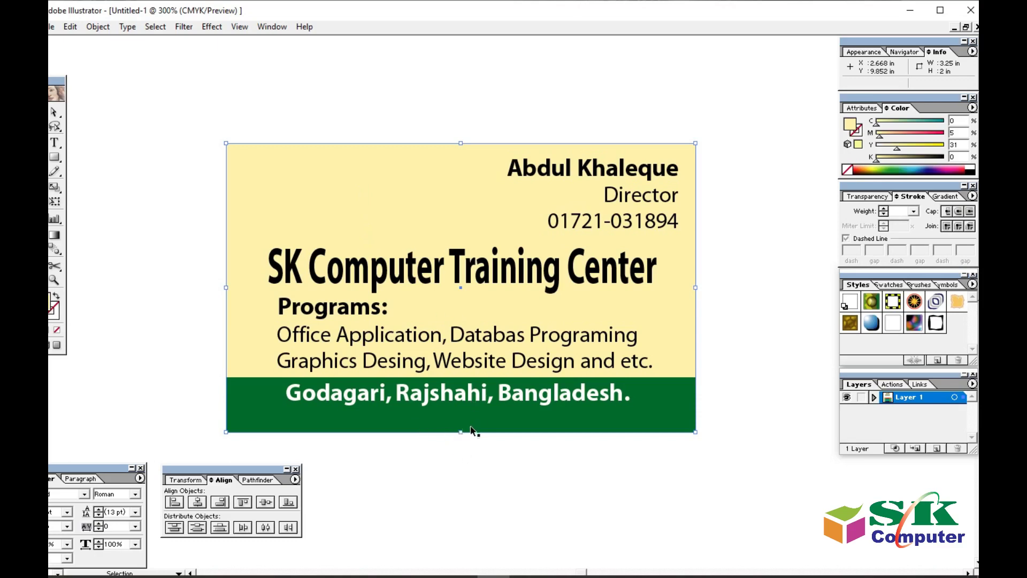
left_click_drag(461, 434, 444, 322)
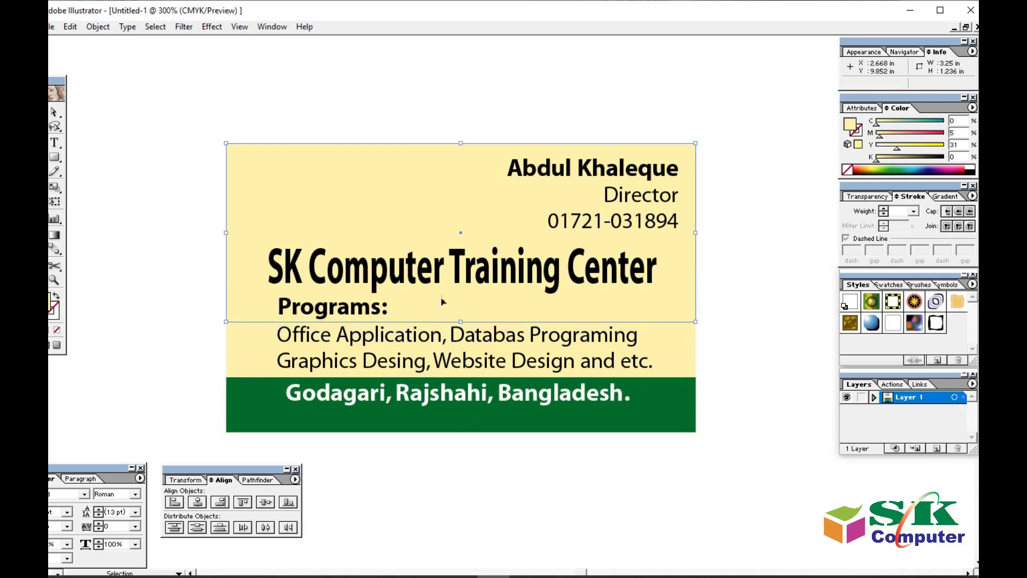
left_click_drag(460, 144, 444, 295)
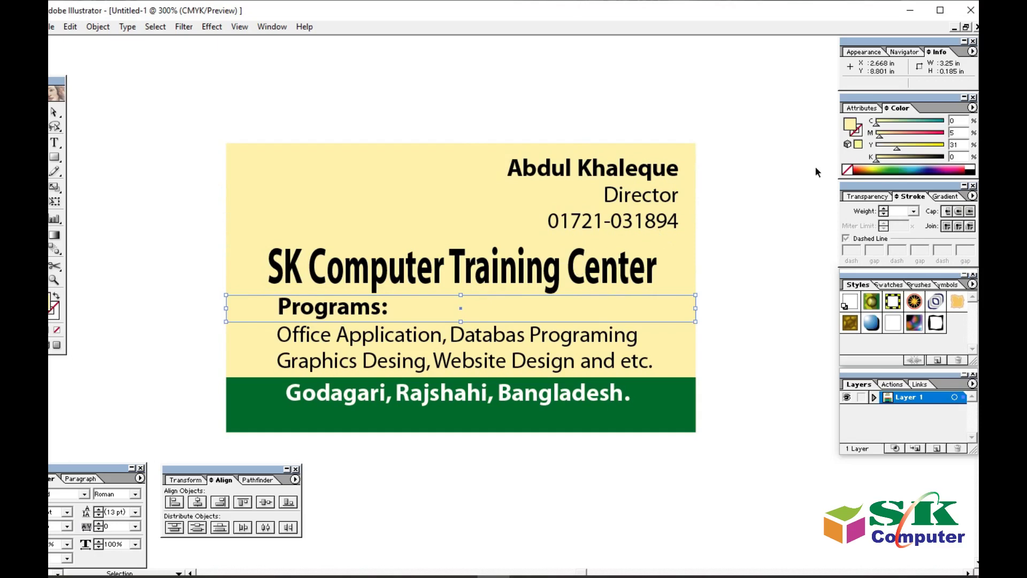
- Color the Programs band orange using the Color panel sliders
left_click_drag(898, 148, 909, 148)
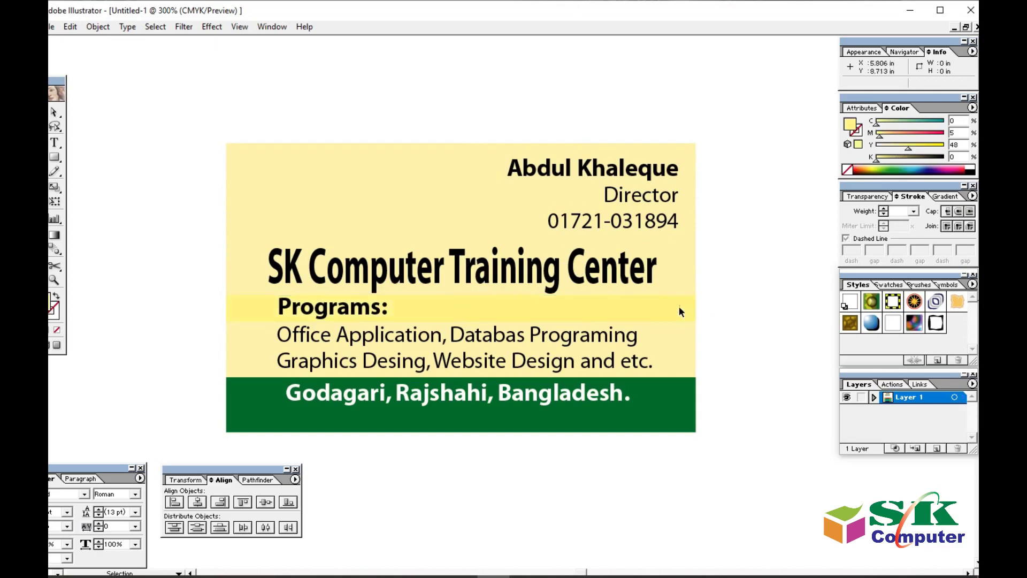
left_click_drag(904, 146, 920, 151)
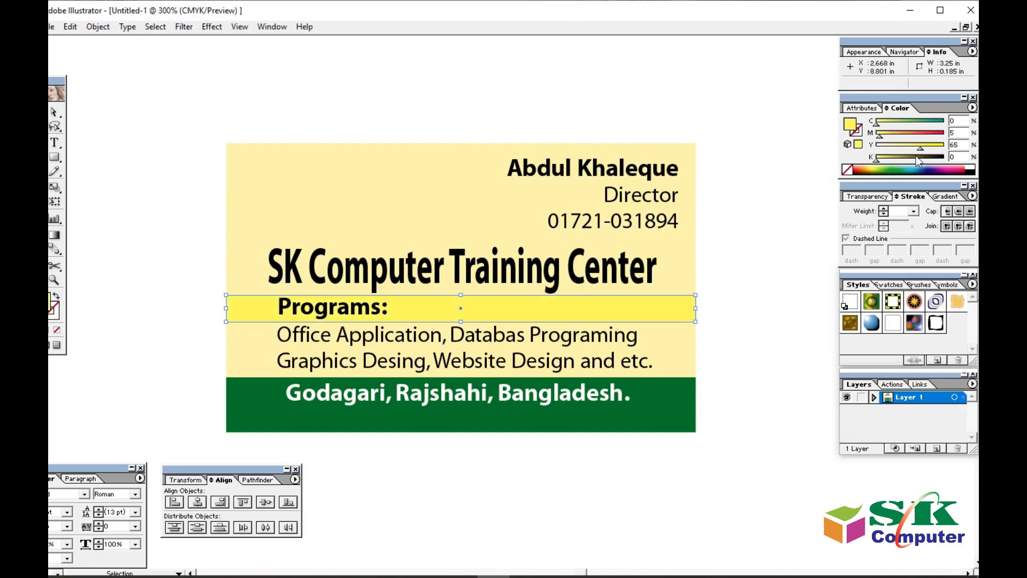
left_click(808, 205)
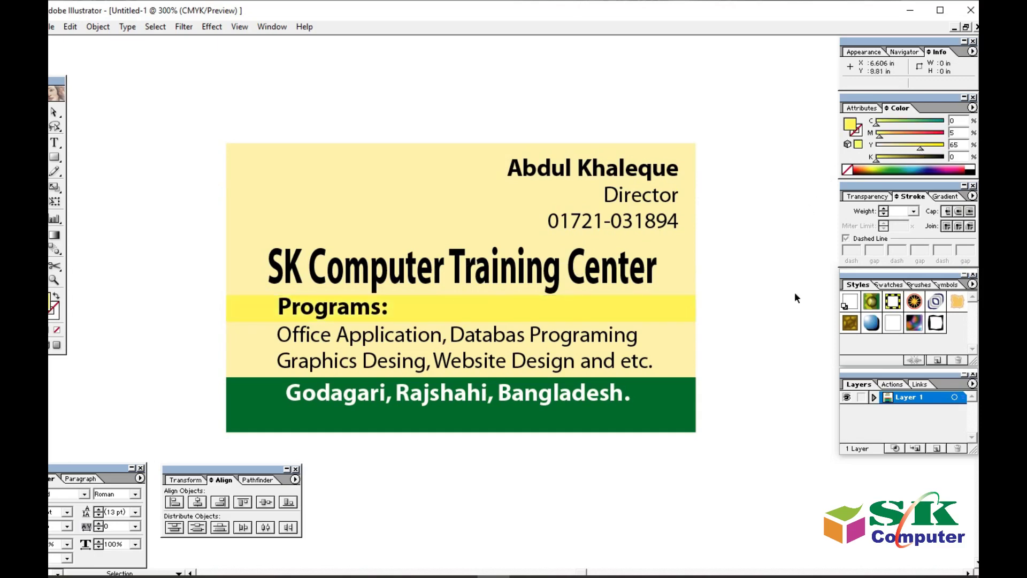
left_click(679, 307)
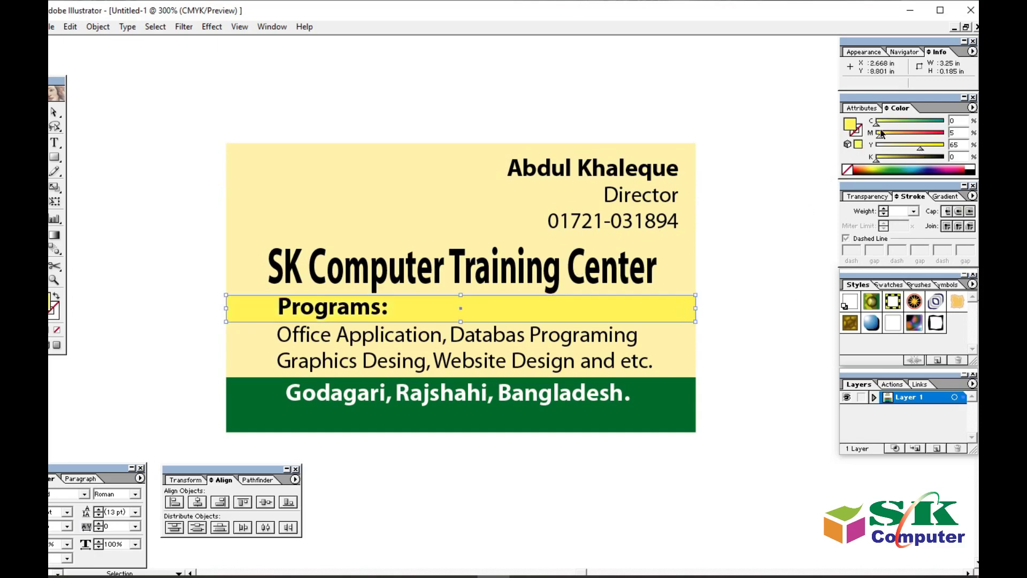
left_click_drag(880, 138, 893, 138)
left_click(811, 289)
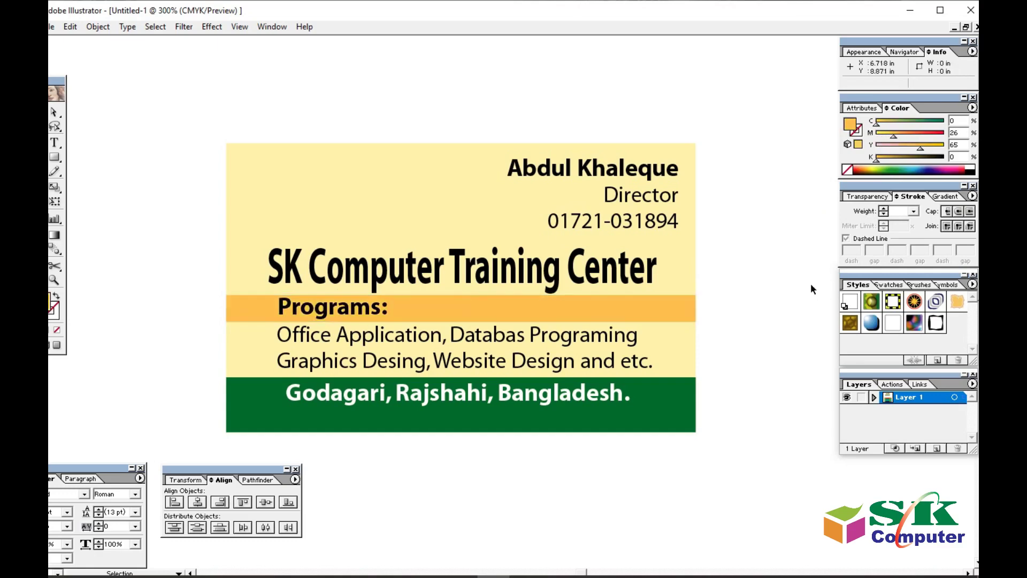
- Shorten the orange band so it ends just past the word 'Programs:'
left_click(673, 309)
left_click_drag(696, 308, 408, 306)
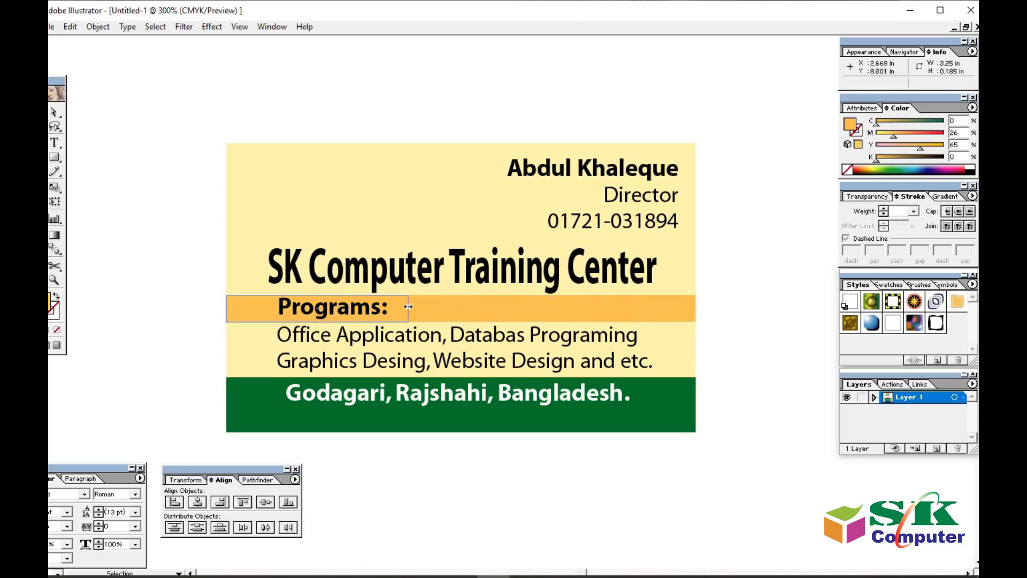
left_click_drag(407, 306, 417, 307)
left_click(448, 485)
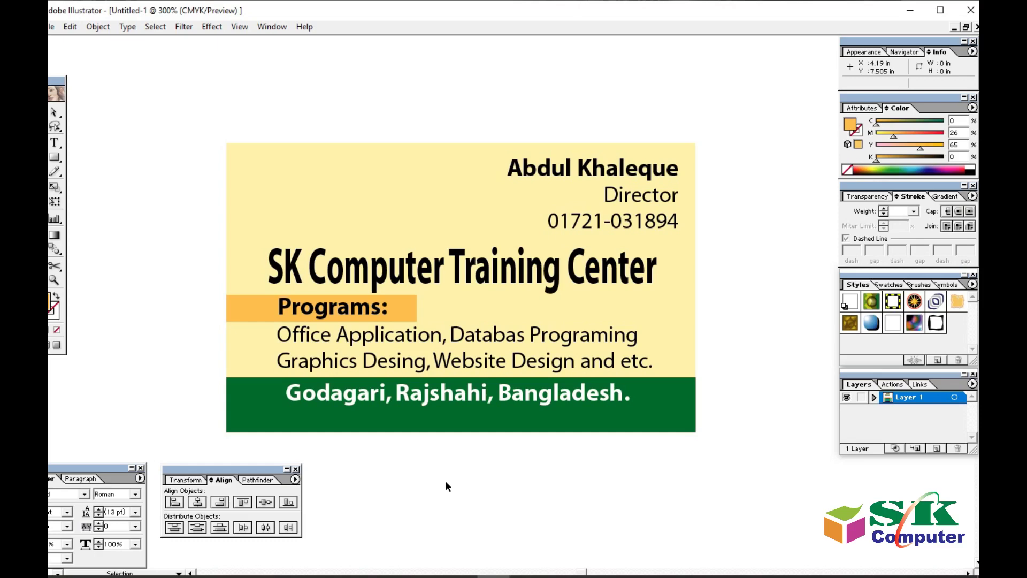
left_click(470, 282)
- Raise the SK Computer Training Center heading slightly and color it red (M100 Y100)
left_click_drag(462, 295, 462, 292)
left_click(471, 487)
left_click(585, 275)
mouse_move(943, 158)
left_mouse_down()
mouse_move(876, 158)
mouse_move(944, 137)
left_mouse_up()
left_click_drag(875, 150, 944, 151)
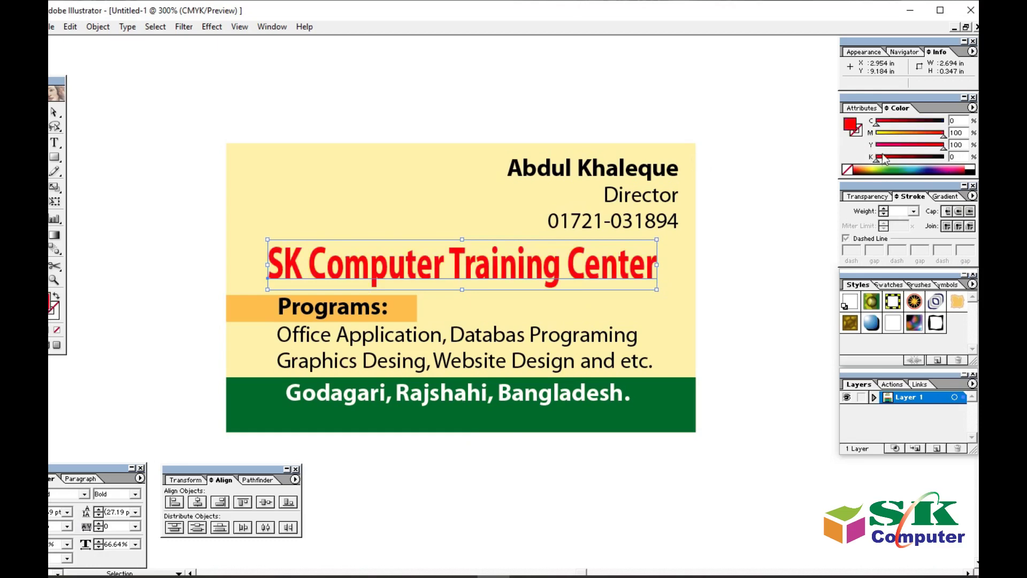
left_click(752, 192)
- Lighten the card background to a paler cream by setting Yellow to 20
left_click(449, 169)
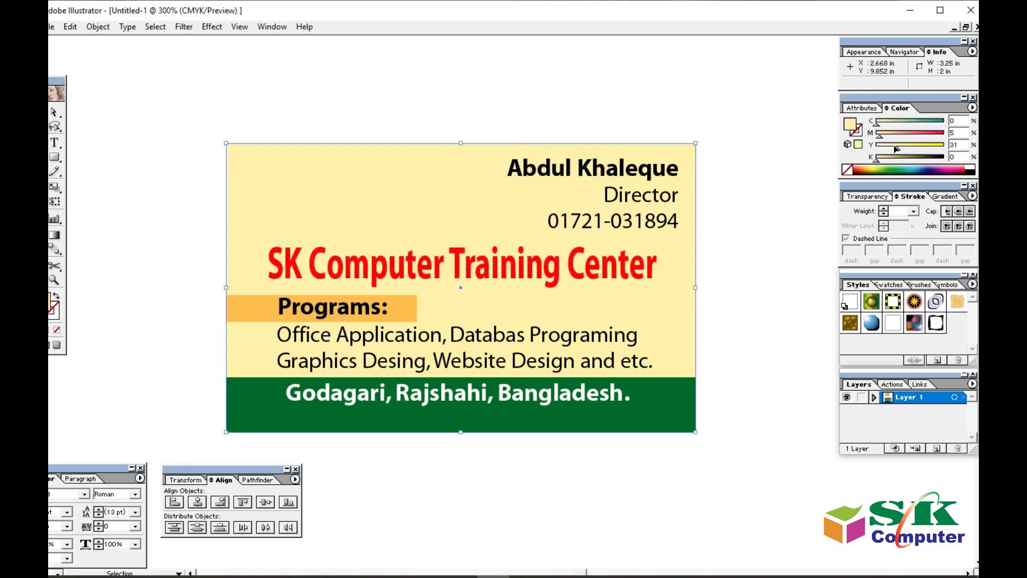
left_click_drag(967, 144, 904, 148)
type("20")
key("Return")
left_click(785, 394)
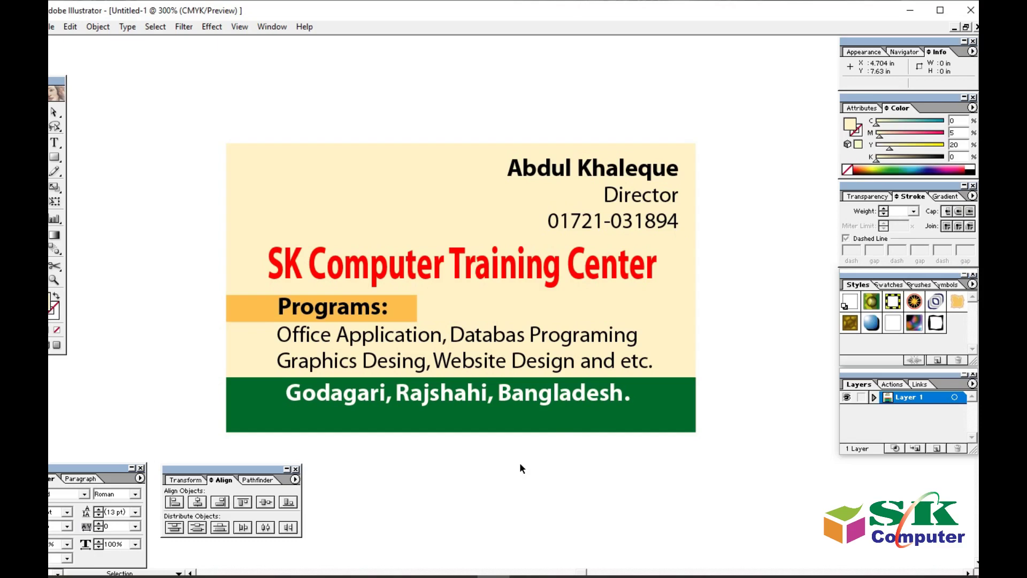
- Marquee-drag from the card's upper-left to lower-right corner to select every object
mouse_move(202, 127)
left_mouse_down()
mouse_move(429, 339)
mouse_move(761, 489)
left_mouse_up()
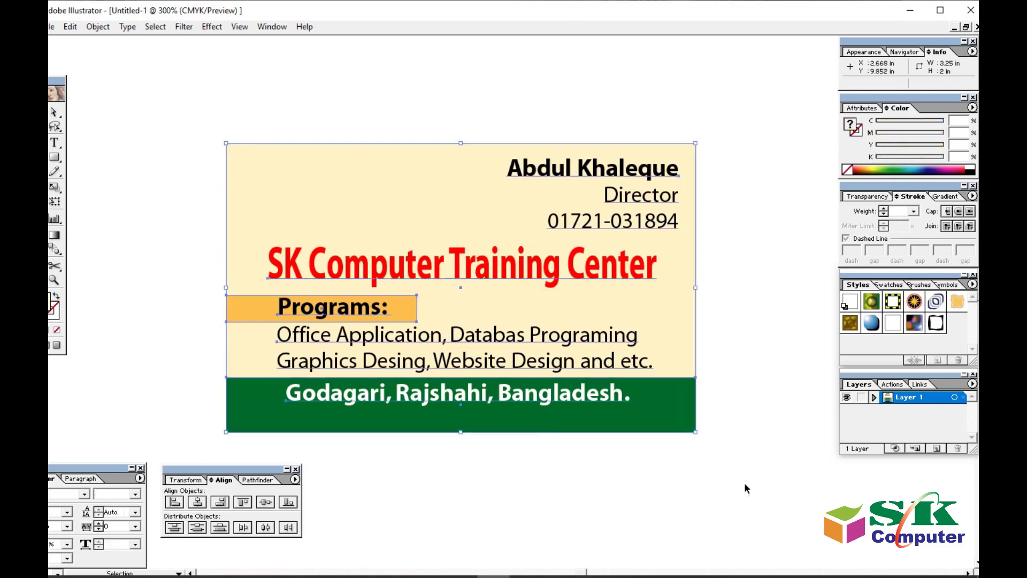
left_click(709, 485)
mouse_move(200, 122)
left_mouse_down()
mouse_move(658, 455)
mouse_move(728, 453)
left_mouse_up()
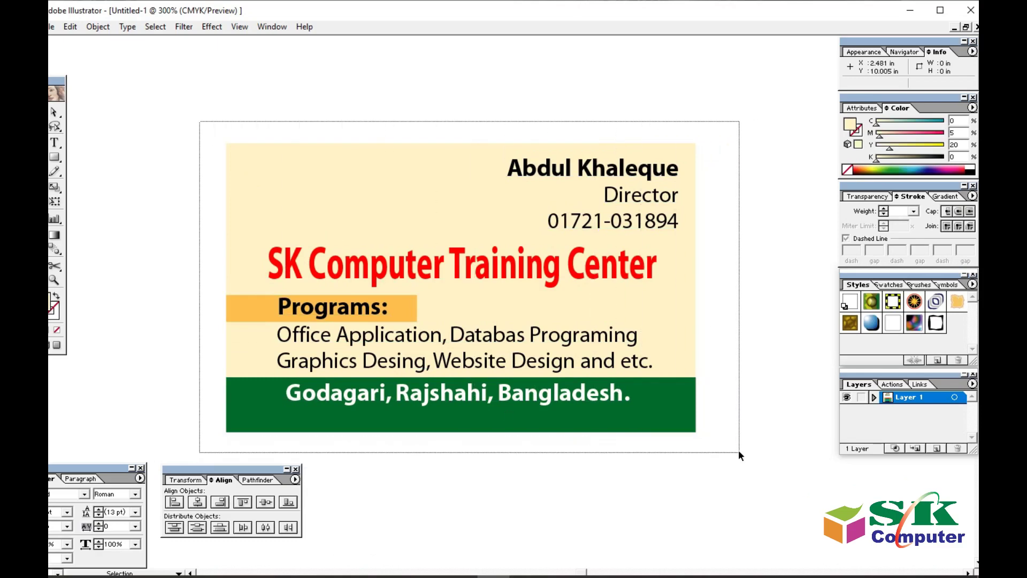
left_click_drag(727, 451, 726, 452)
left_click(707, 455)
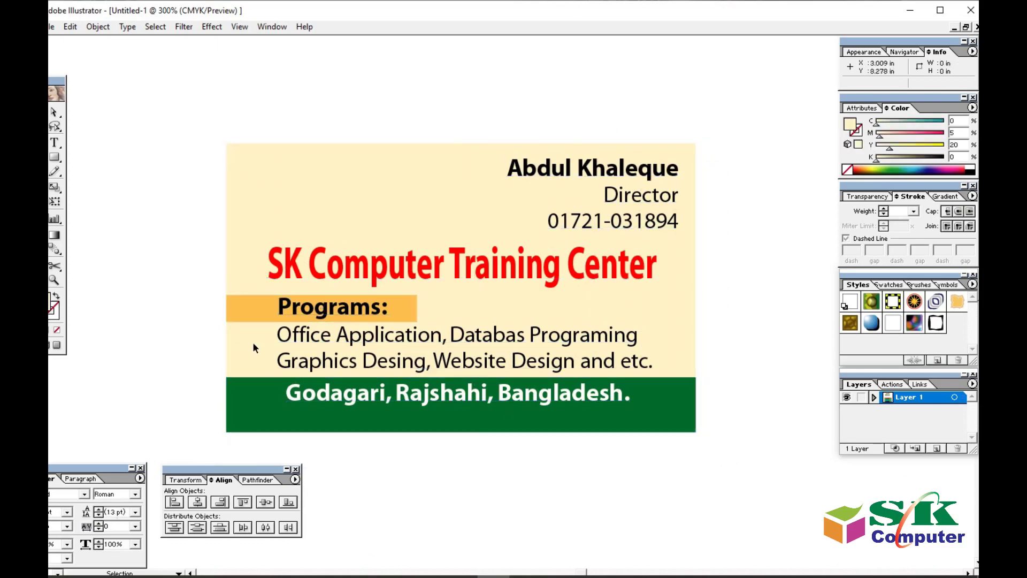
left_click_drag(188, 130, 728, 445)
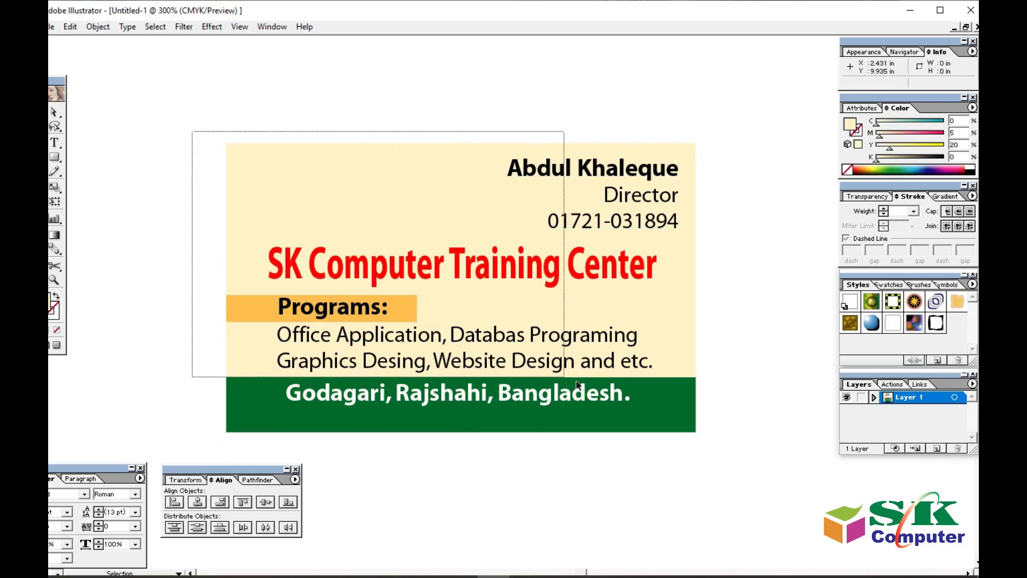